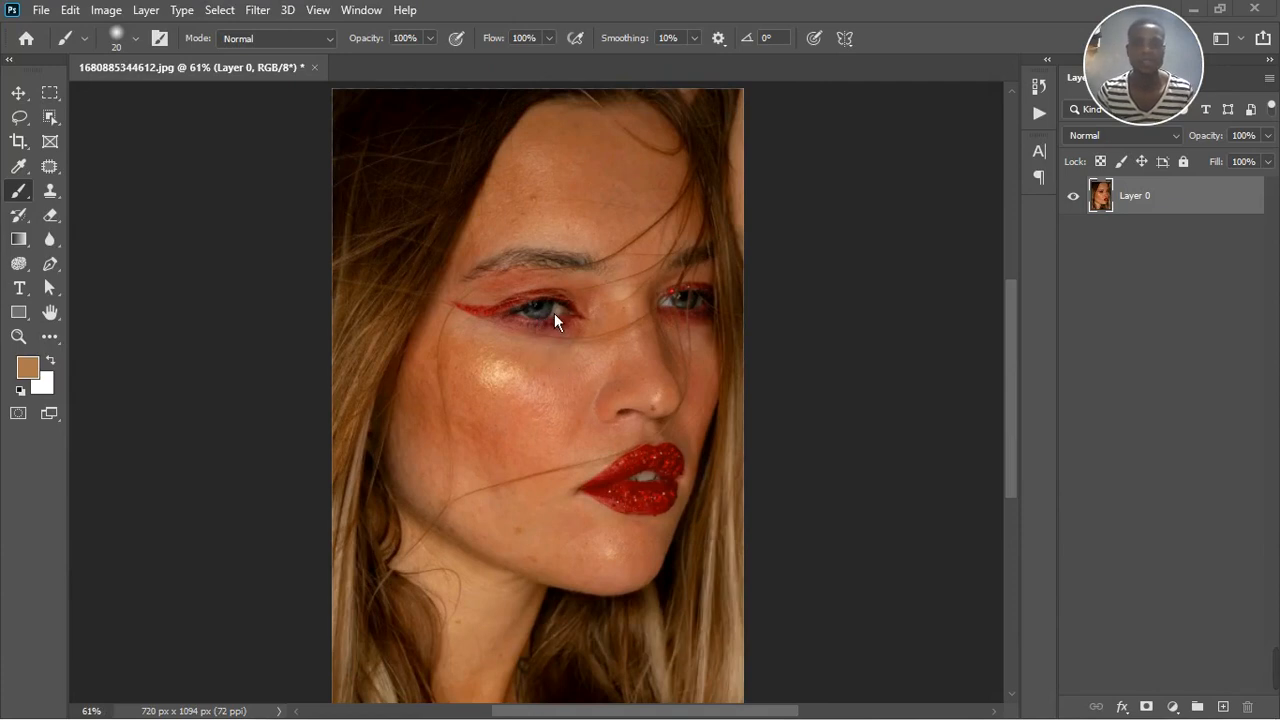
Add a Hue/Saturation adjustment layer above the portrait photo
scroll(532, 194, up, 3)
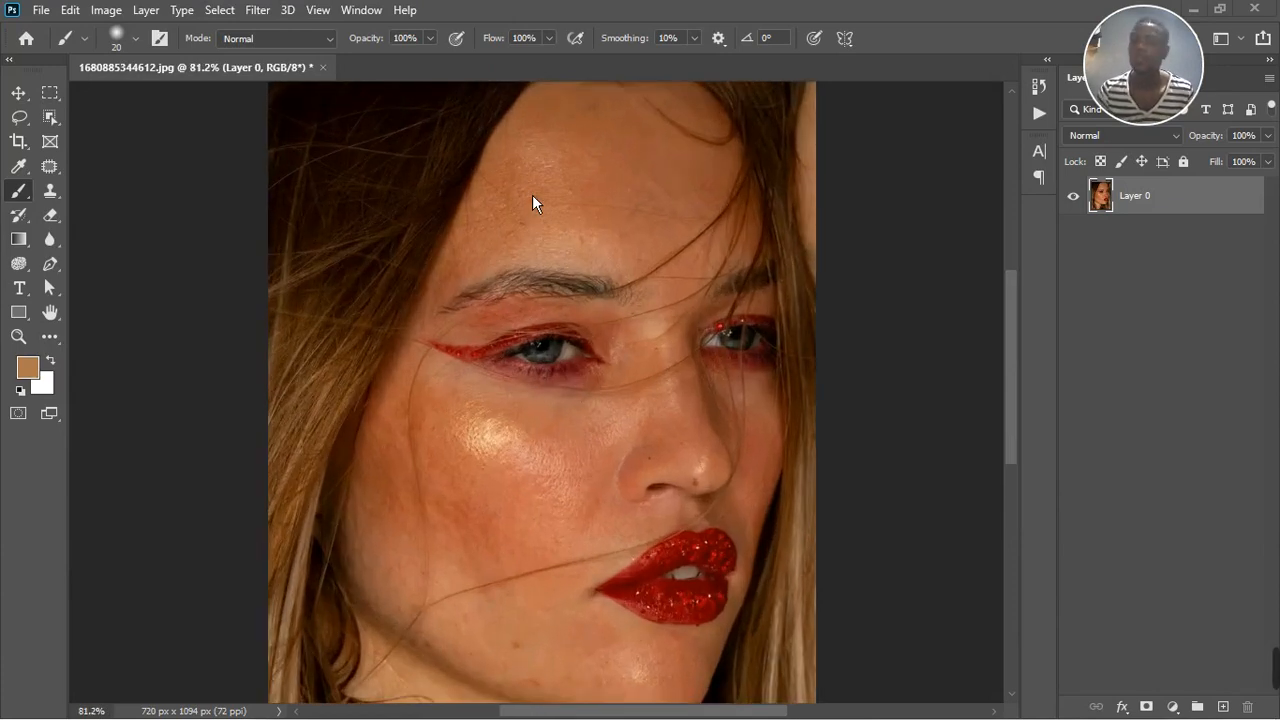
scroll(532, 194, down, 2)
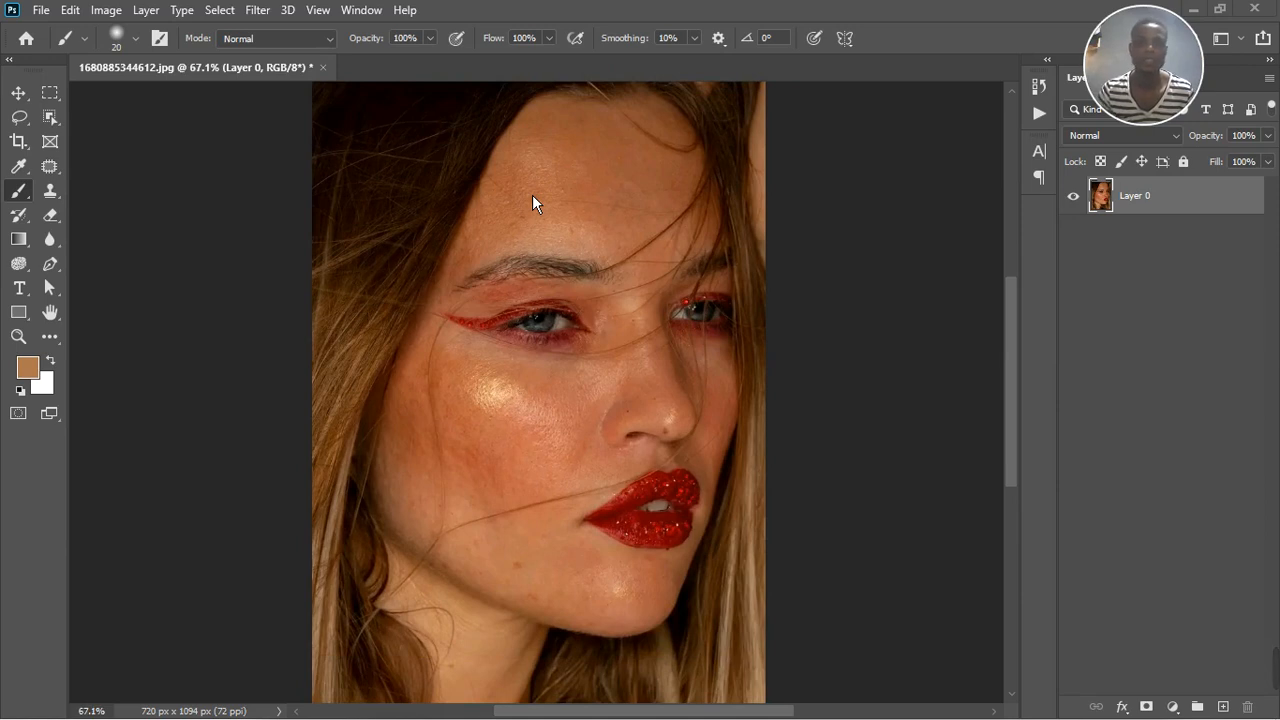
scroll(636, 225, down, 3)
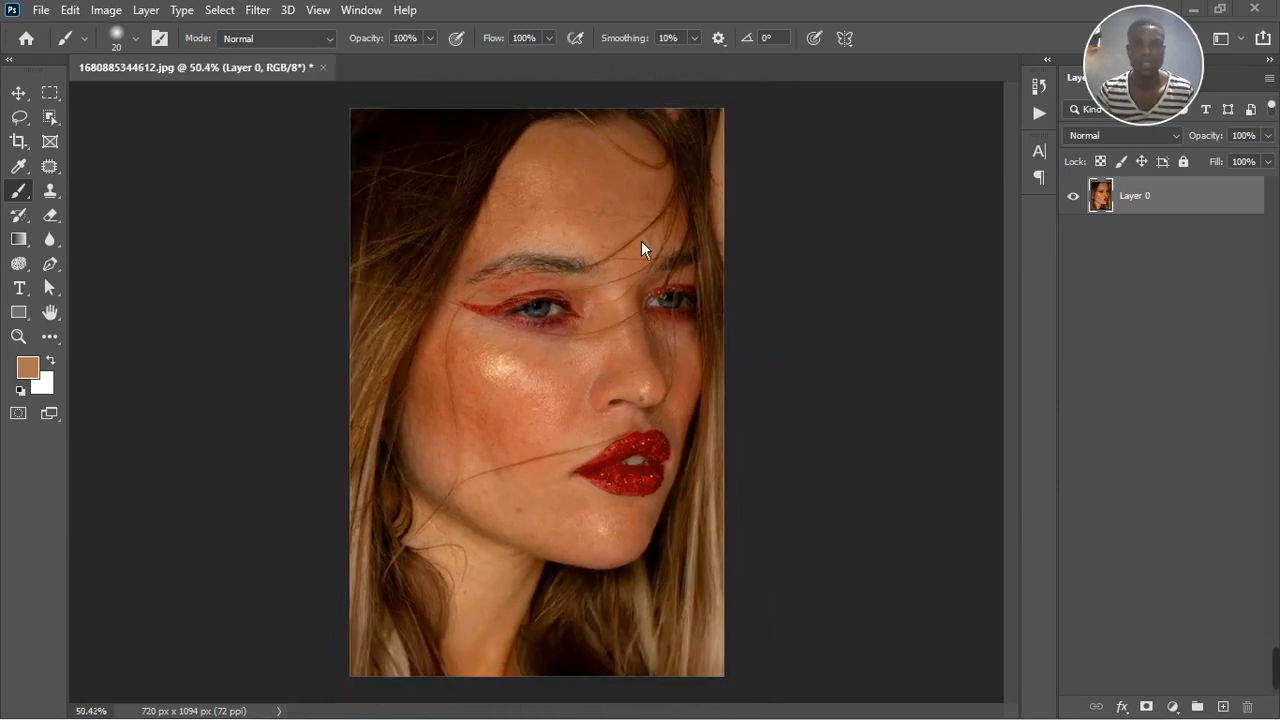
scroll(507, 536, up, 2)
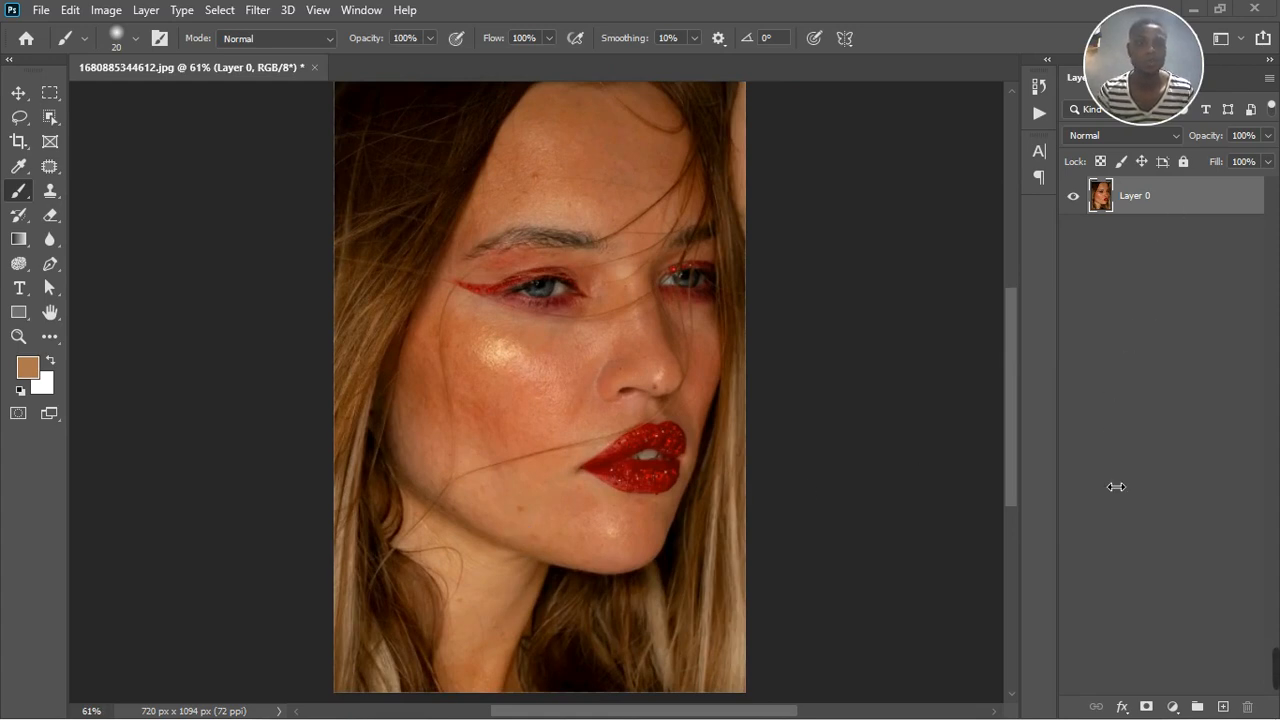
click(1174, 707)
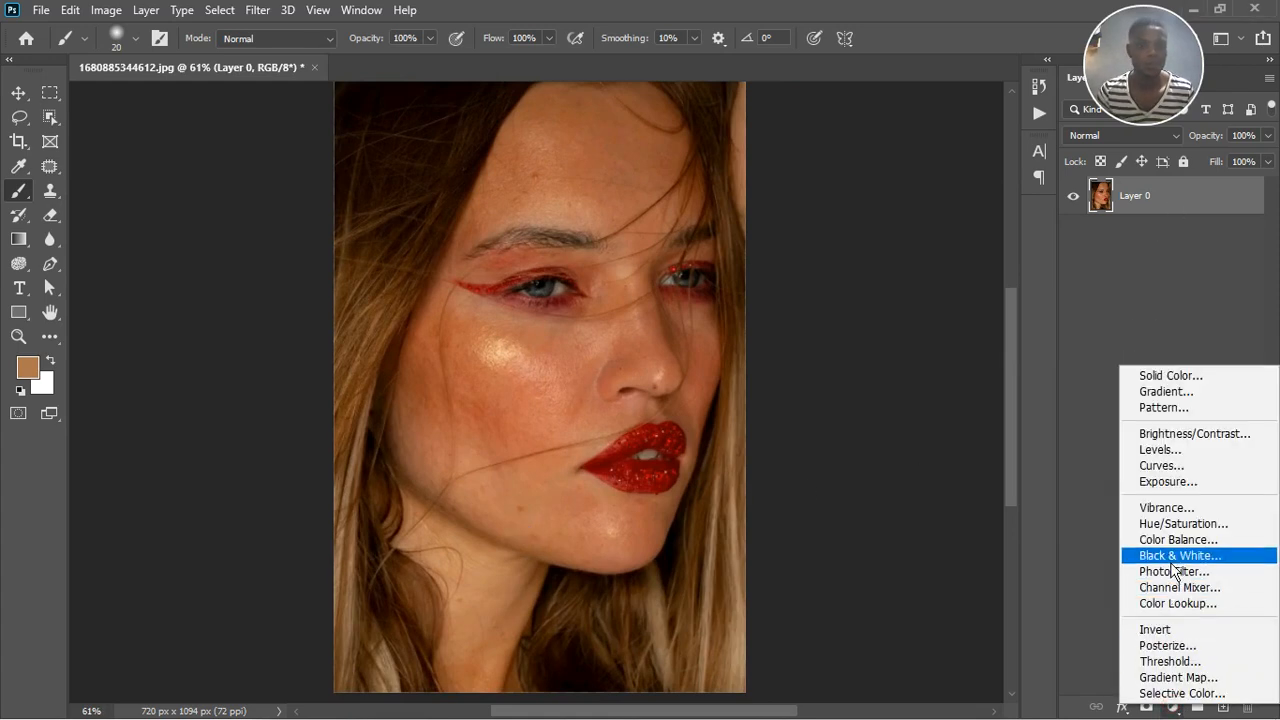
click(1178, 523)
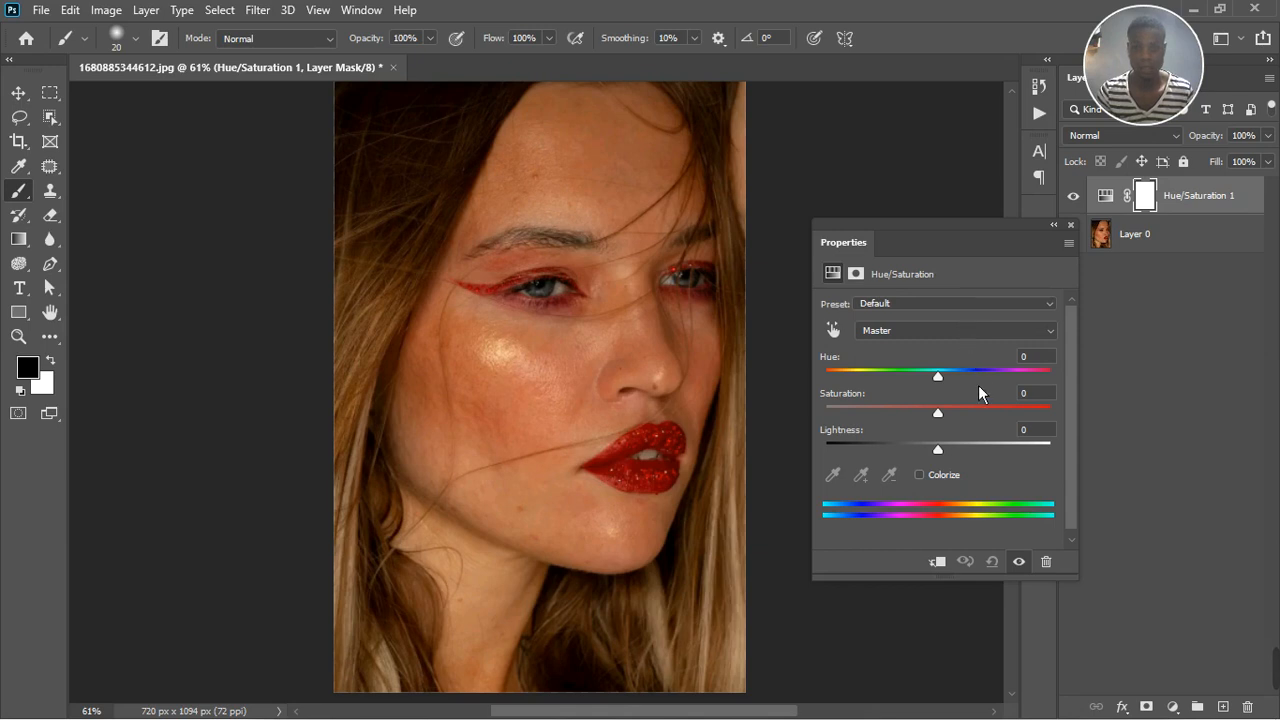
Sample the neck skin with the on-image adjustment tool so the Hue/Saturation adjustment targets the Reds
click(833, 330)
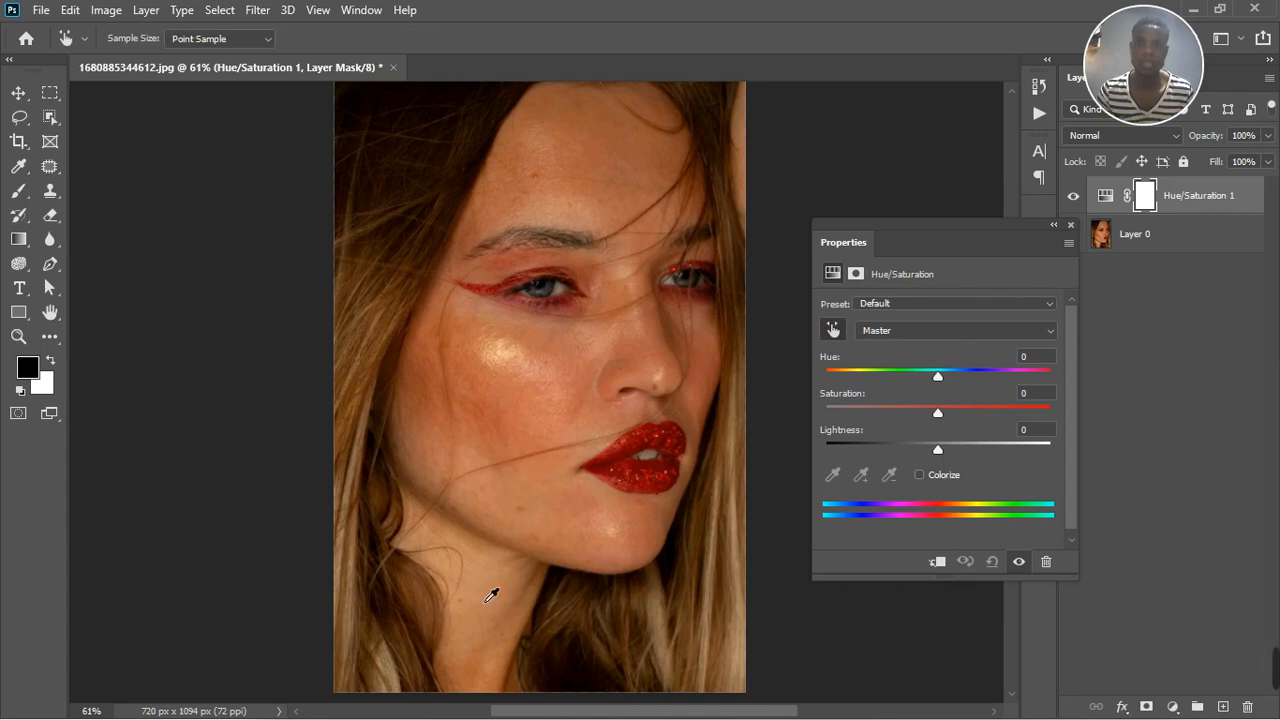
alt+scroll(555, 406, up, 2)
scroll(554, 408, up, 1)
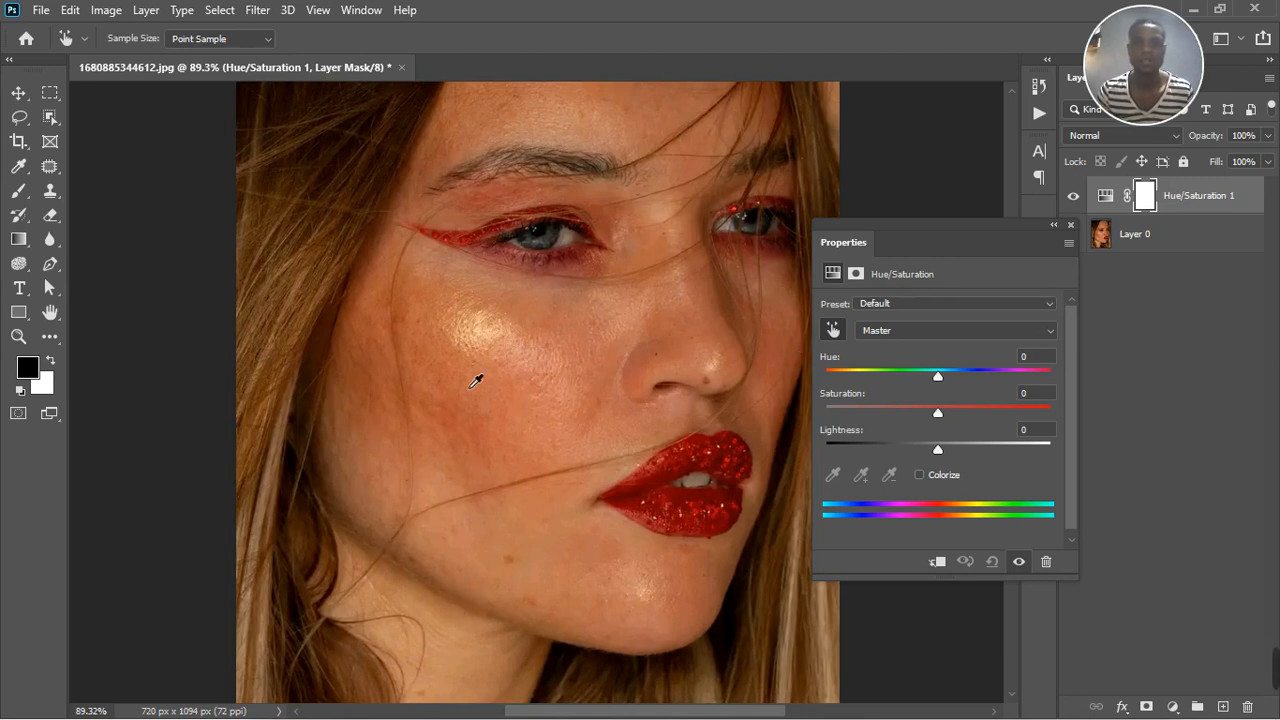
scroll(526, 374, up, 1)
scroll(535, 395, up, 1)
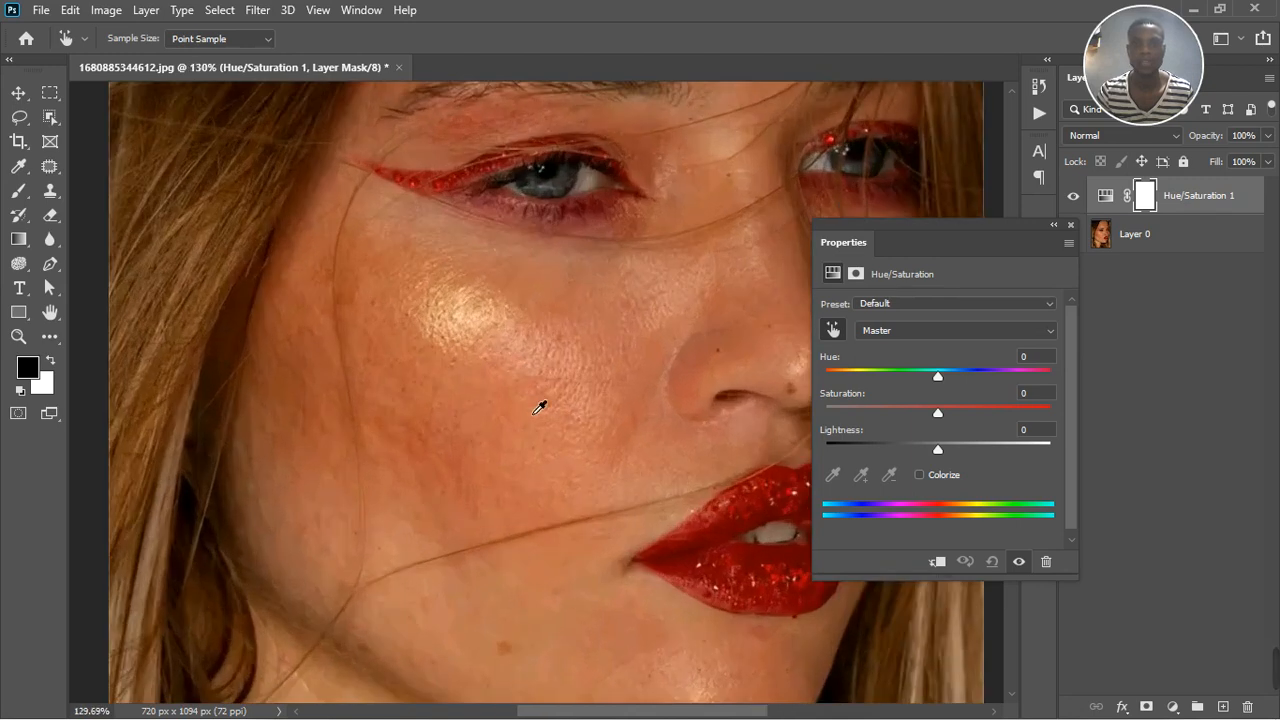
scroll(514, 400, down, 1)
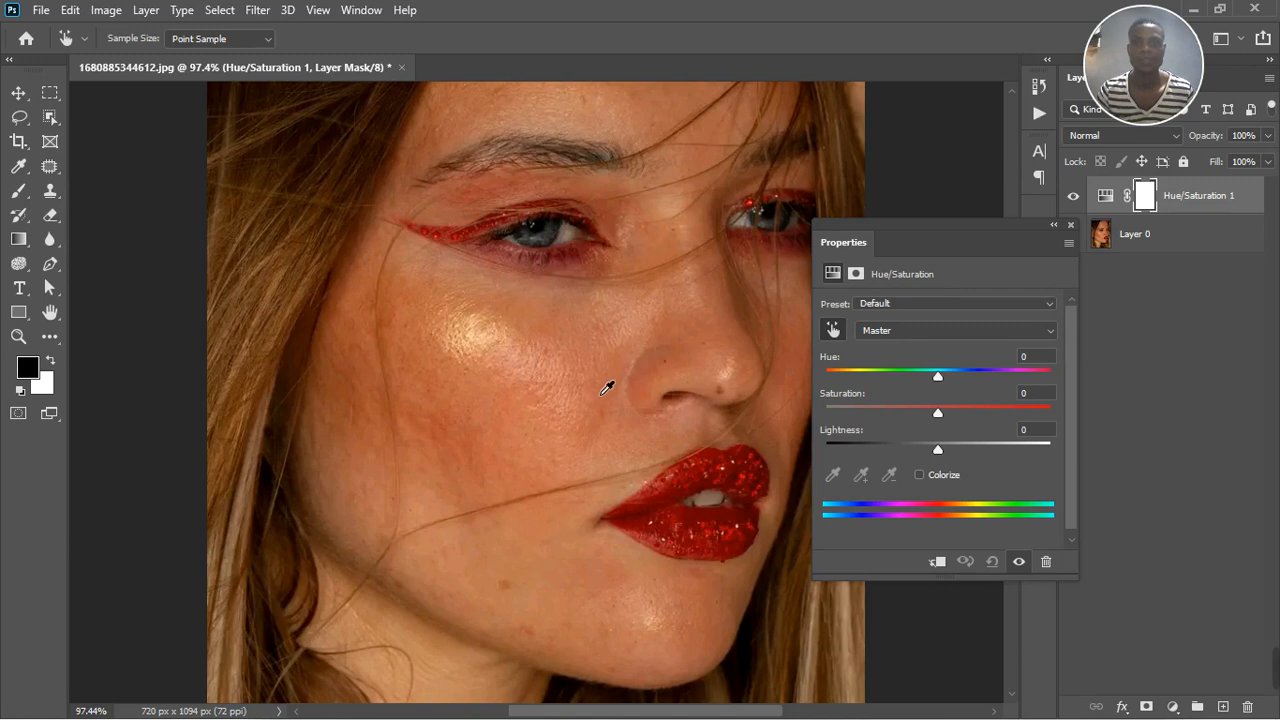
scroll(571, 371, down, 2)
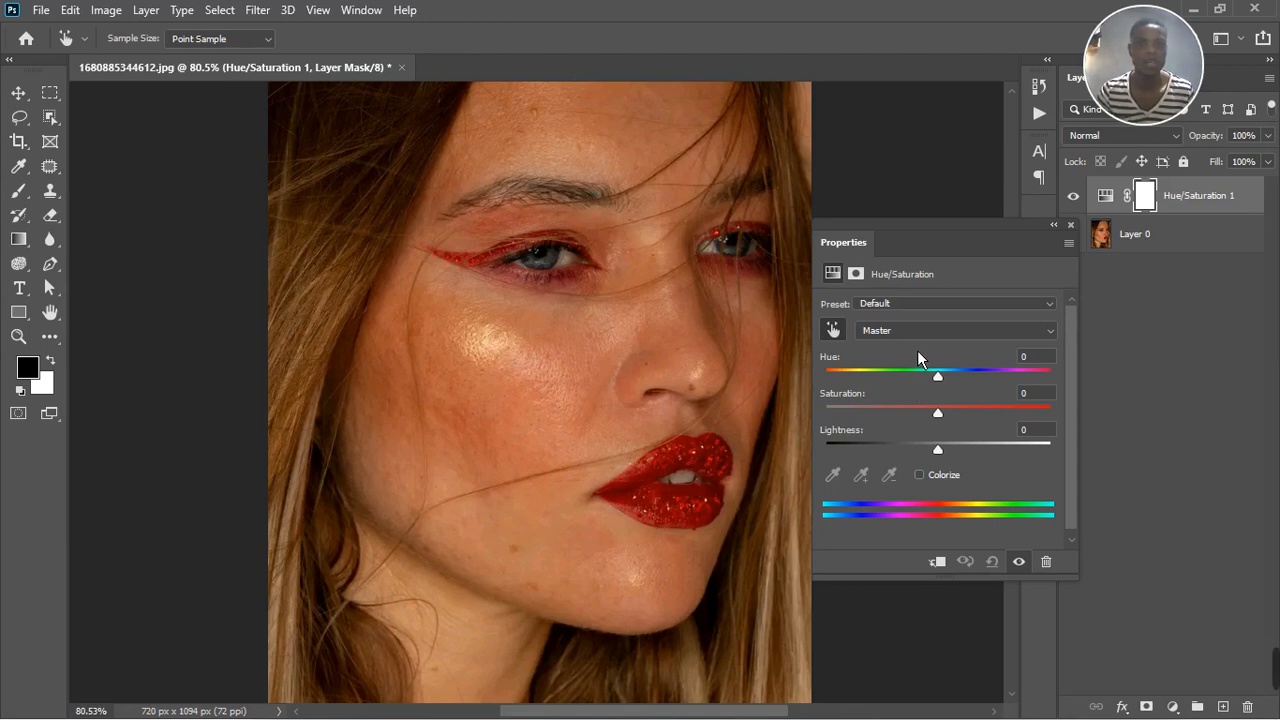
click(844, 339)
click(844, 339)
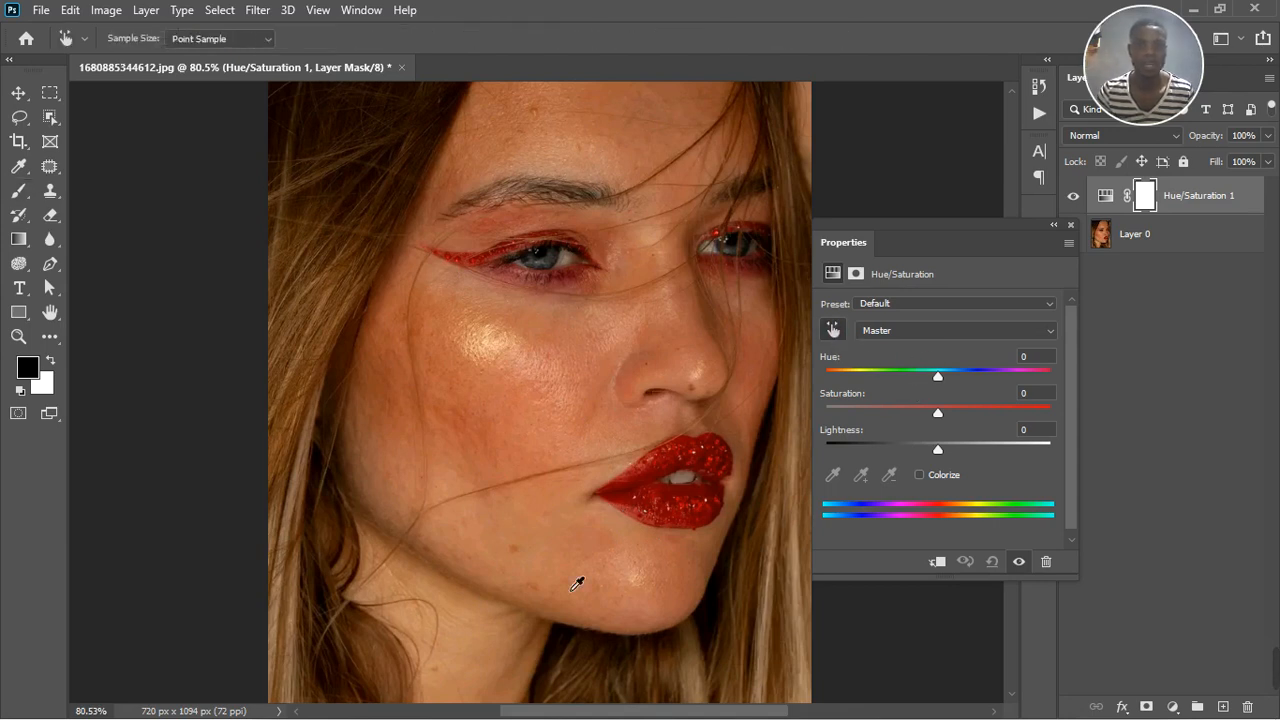
click(464, 622)
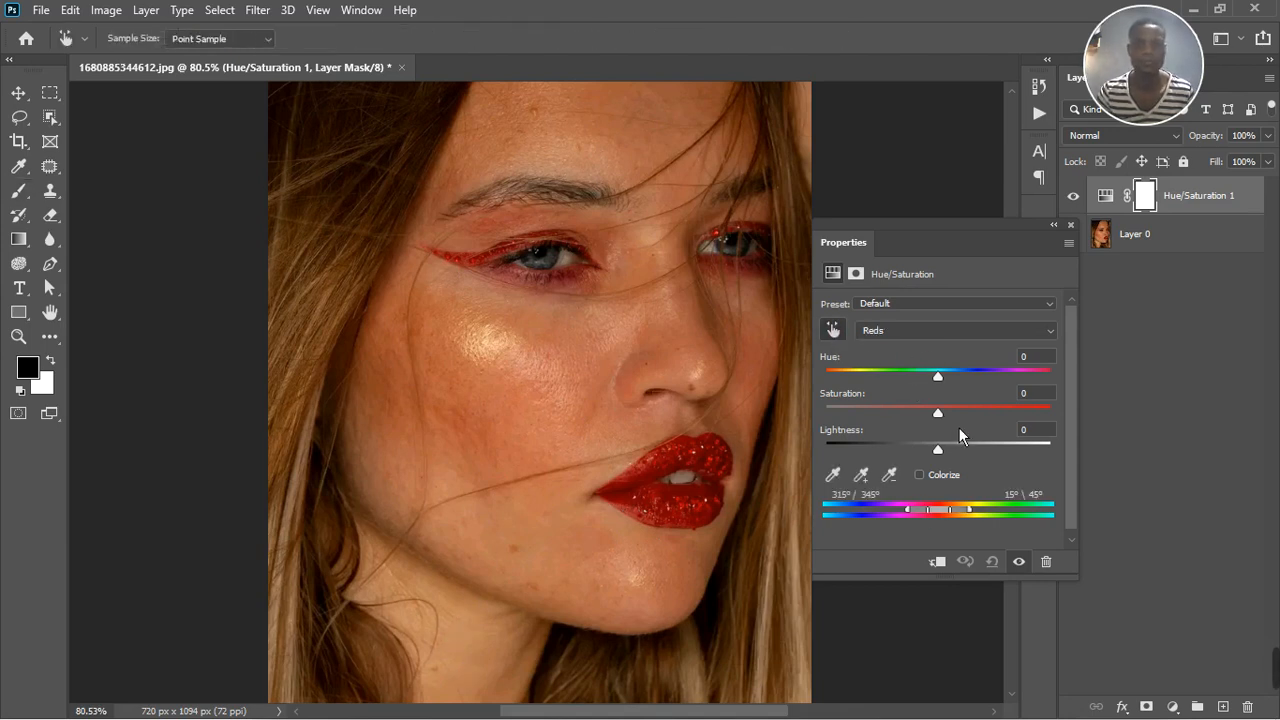
Push the Reds hue to +180 to exaggerate which skin areas the adjustment affects
drag(941, 378, 1027, 379)
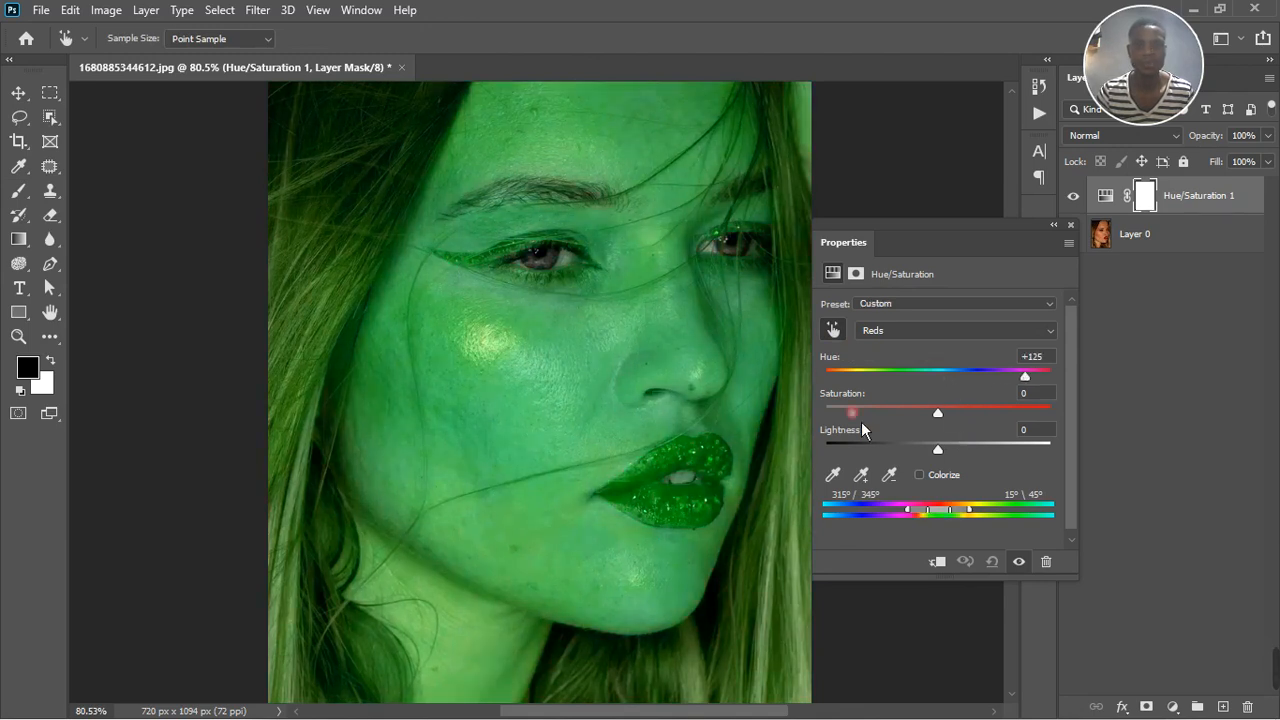
scroll(608, 415, down, 4)
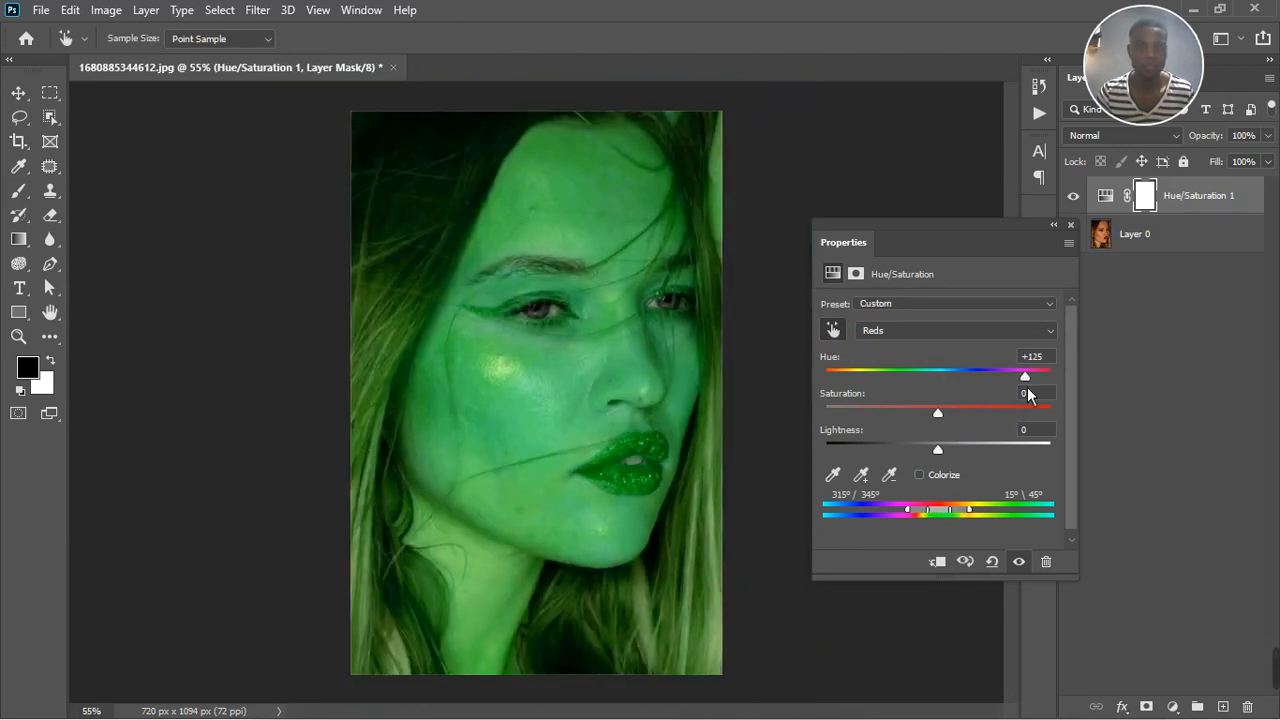
drag(1026, 378, 1066, 390)
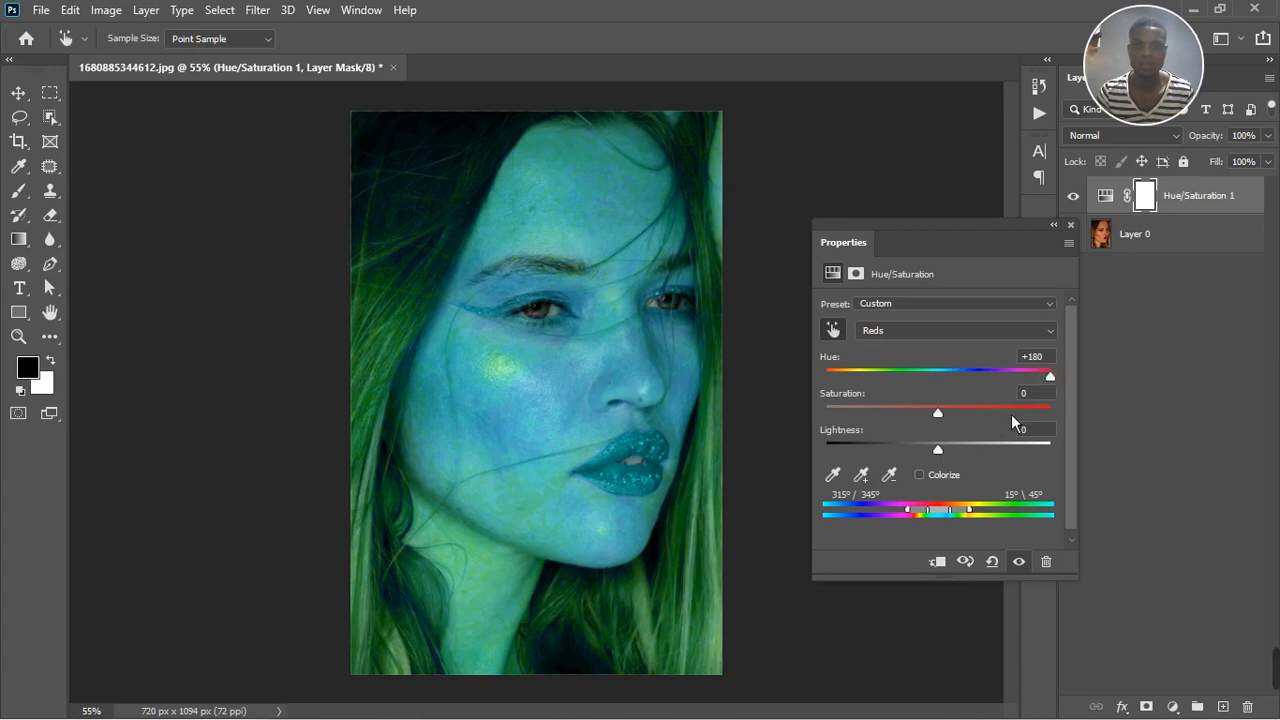
Try the Reds range at 294°/323° to 354°\23°, testing the hue at +27 and at +180
drag(951, 520, 937, 519)
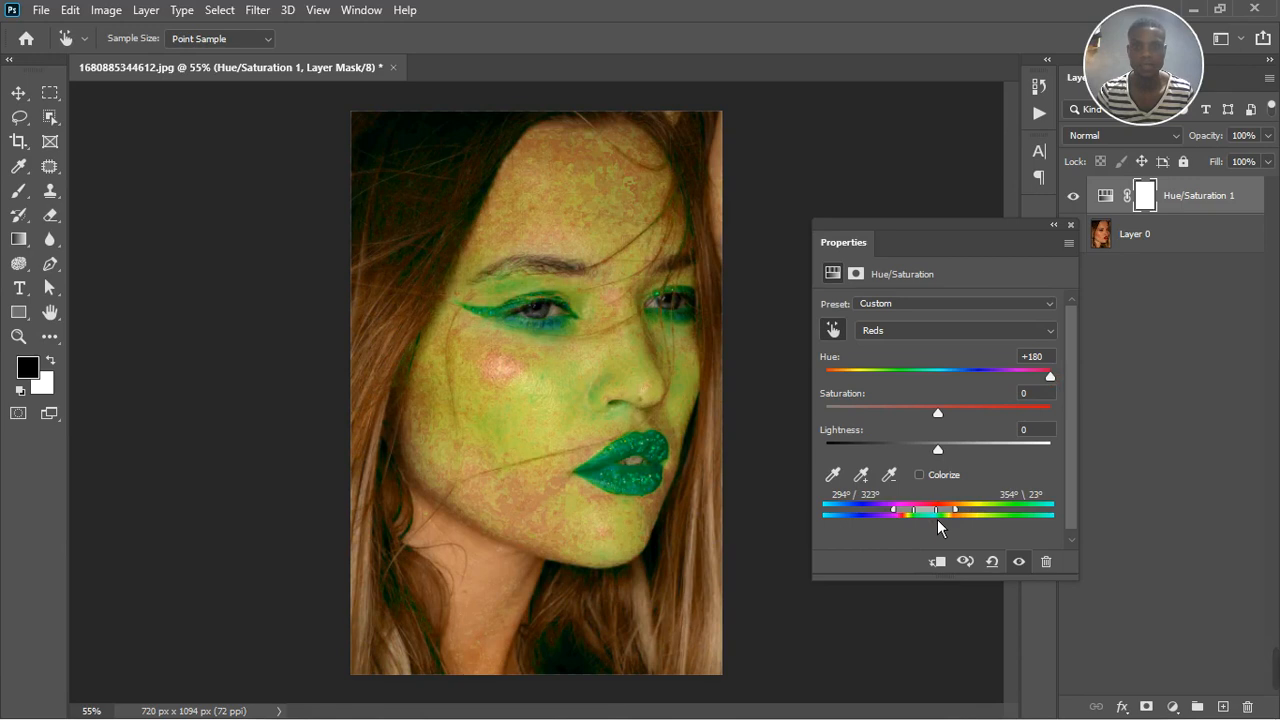
drag(1050, 378, 975, 387)
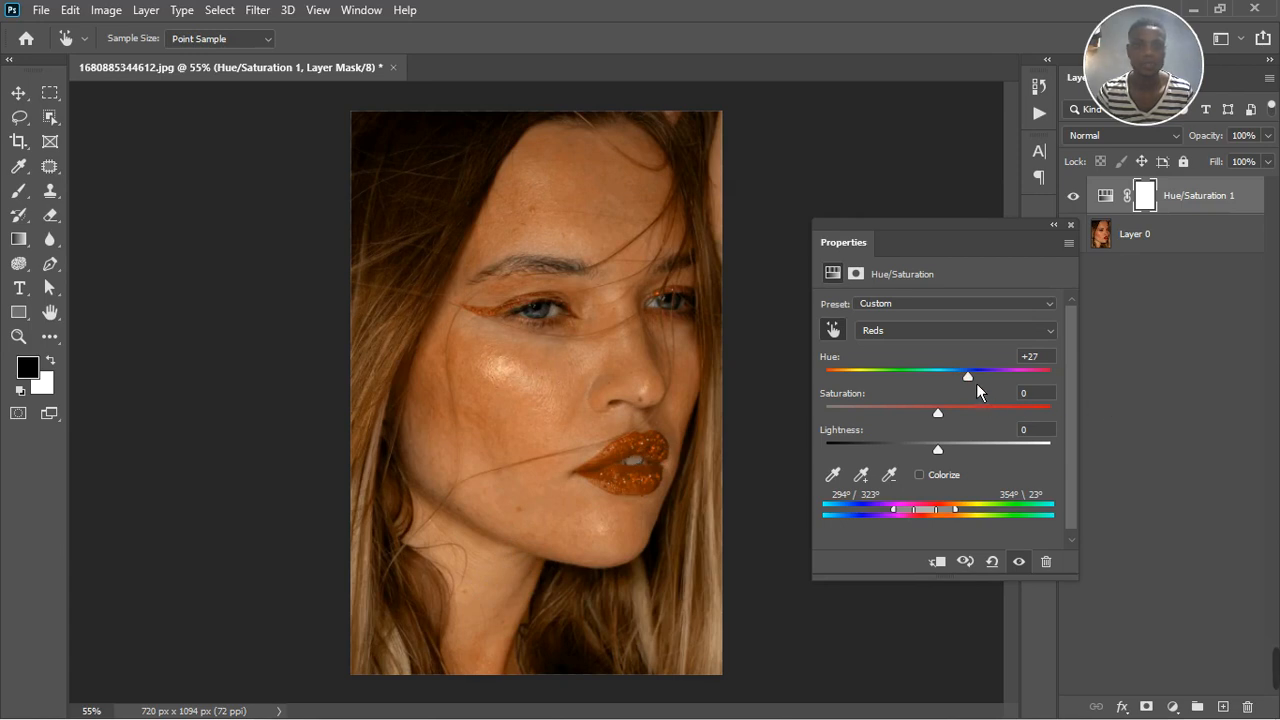
drag(976, 383, 1101, 403)
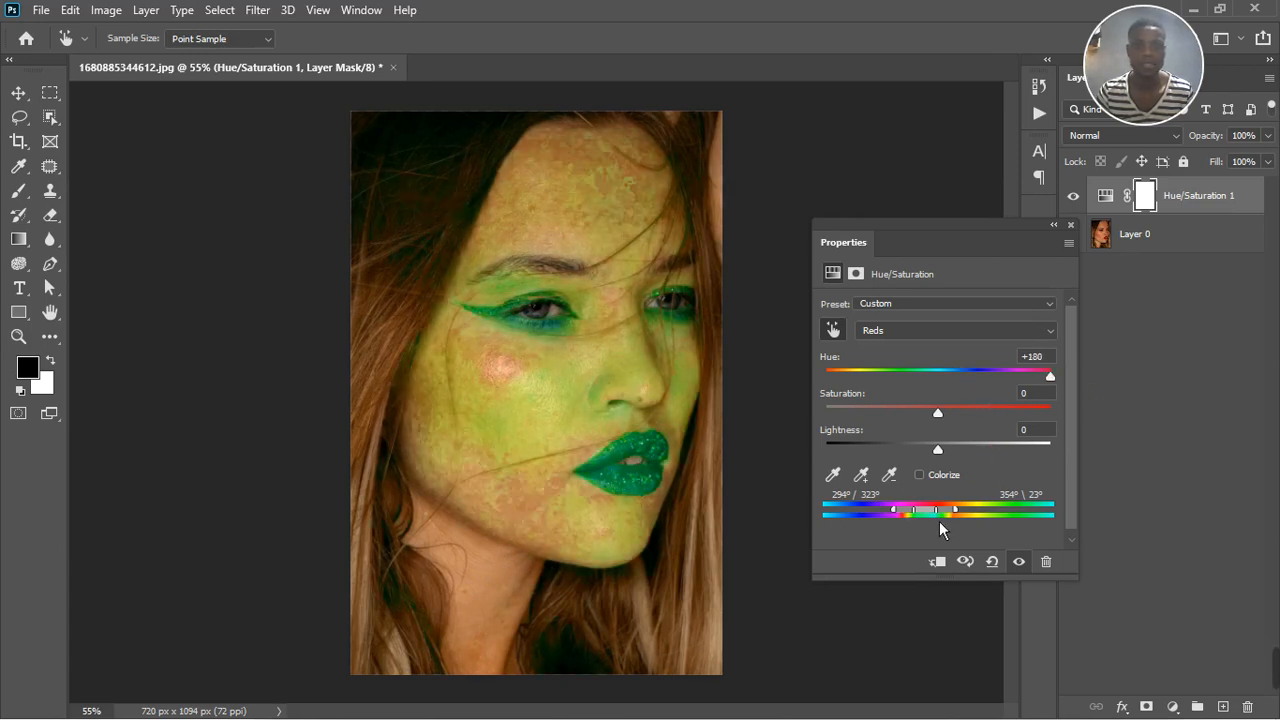
Shift the affected color range into the Yellows at 14°/43° to 74°\103°, checking the face with the adjustment toggled off and on
drag(939, 521, 990, 538)
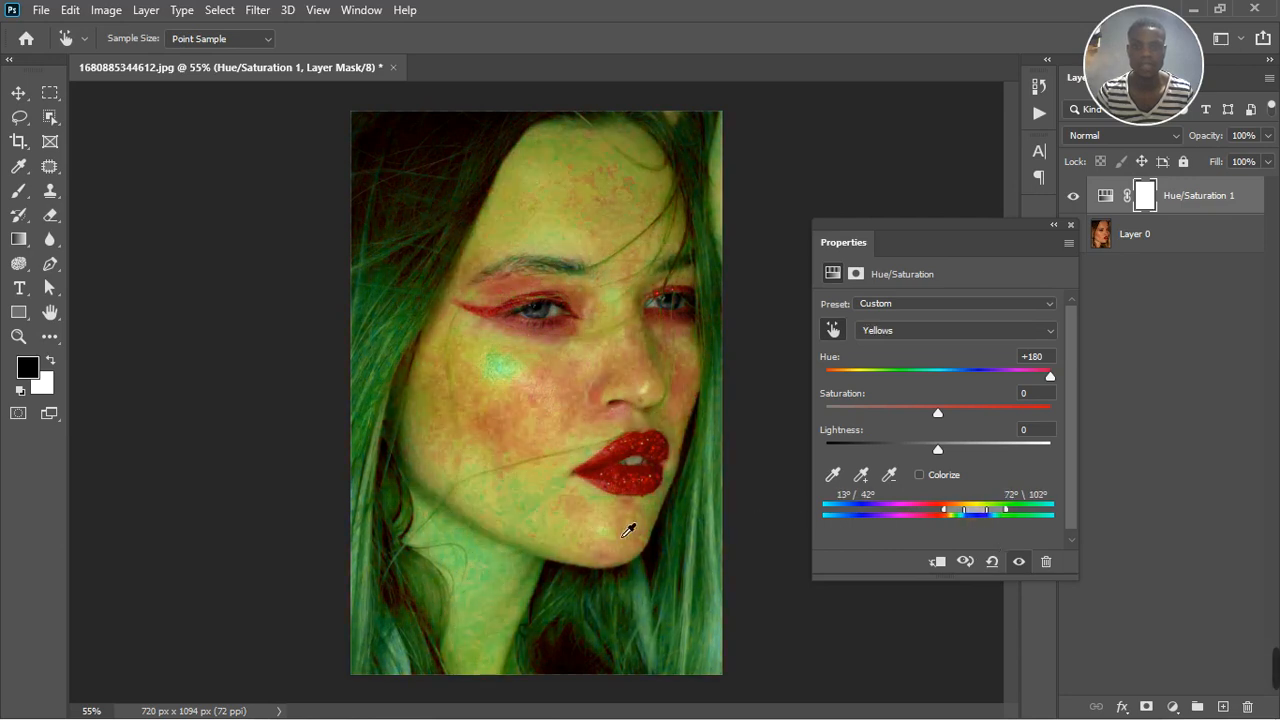
scroll(506, 485, up, 4)
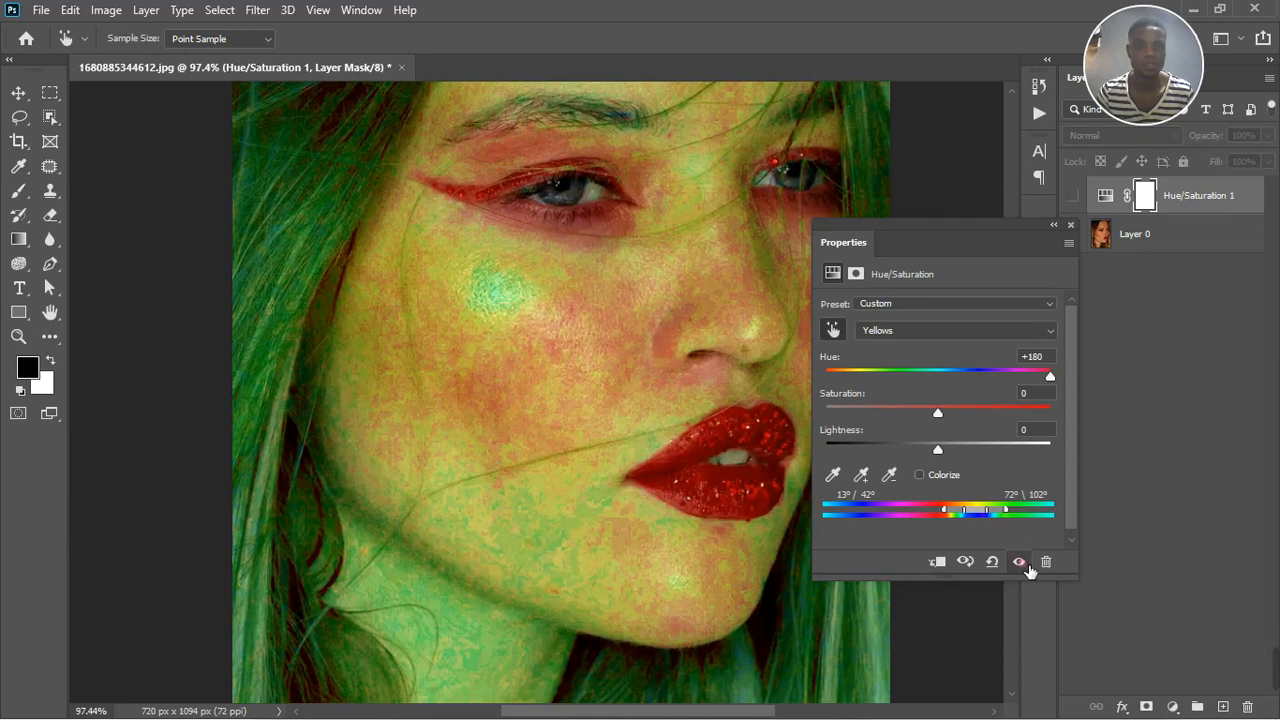
click(1021, 563)
click(1021, 563)
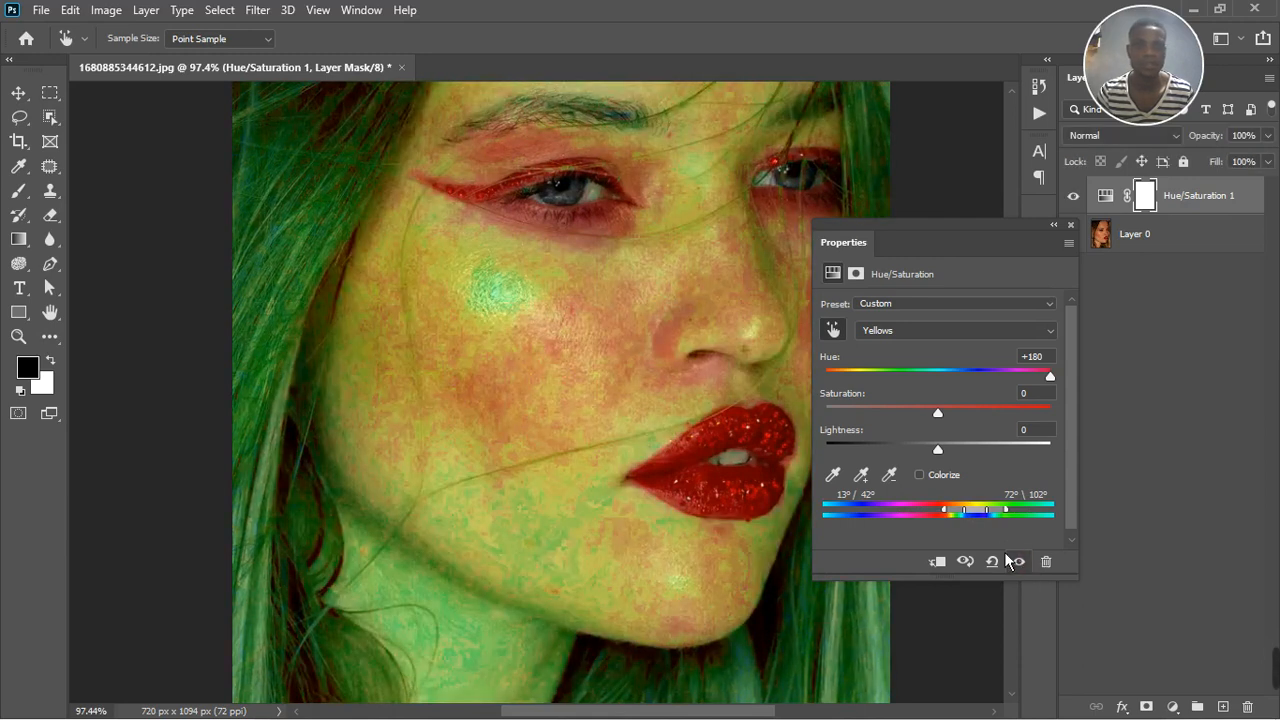
drag(988, 518, 988, 518)
scroll(560, 498, down, 4)
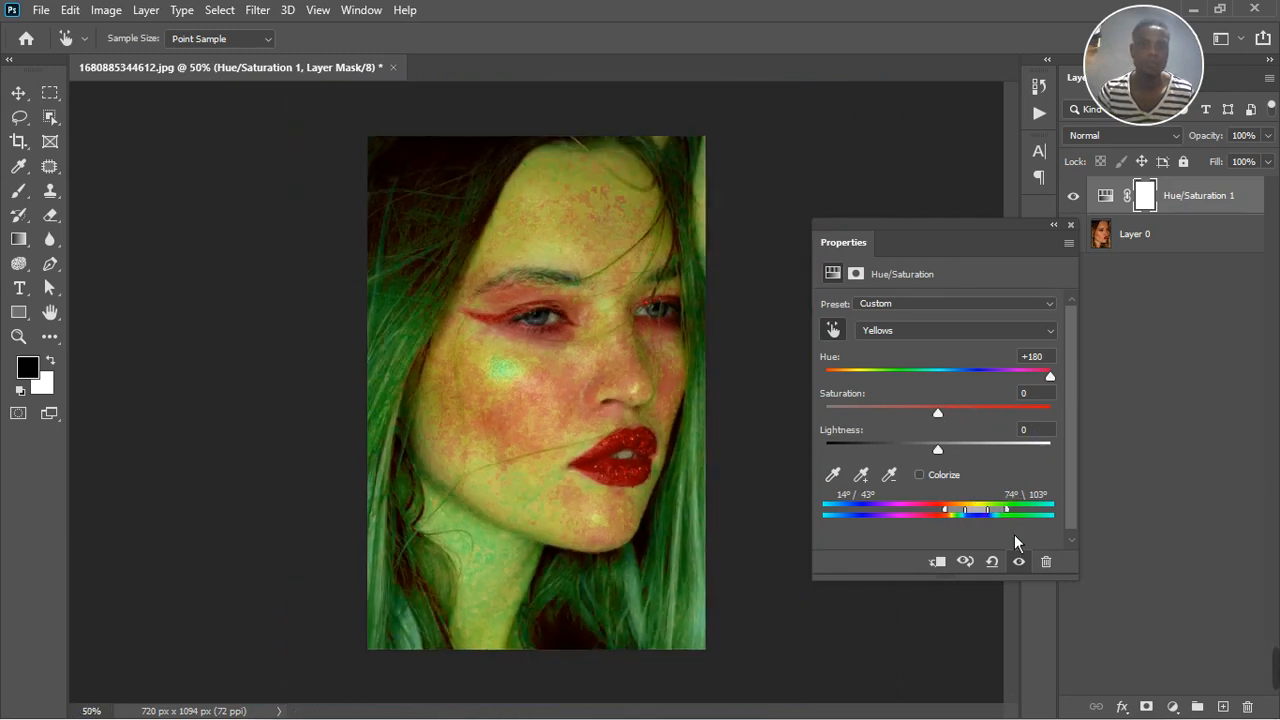
Reset the Yellows hue to 0, lower it to -25, and compare the portrait with the adjustment off and on
click(1032, 357)
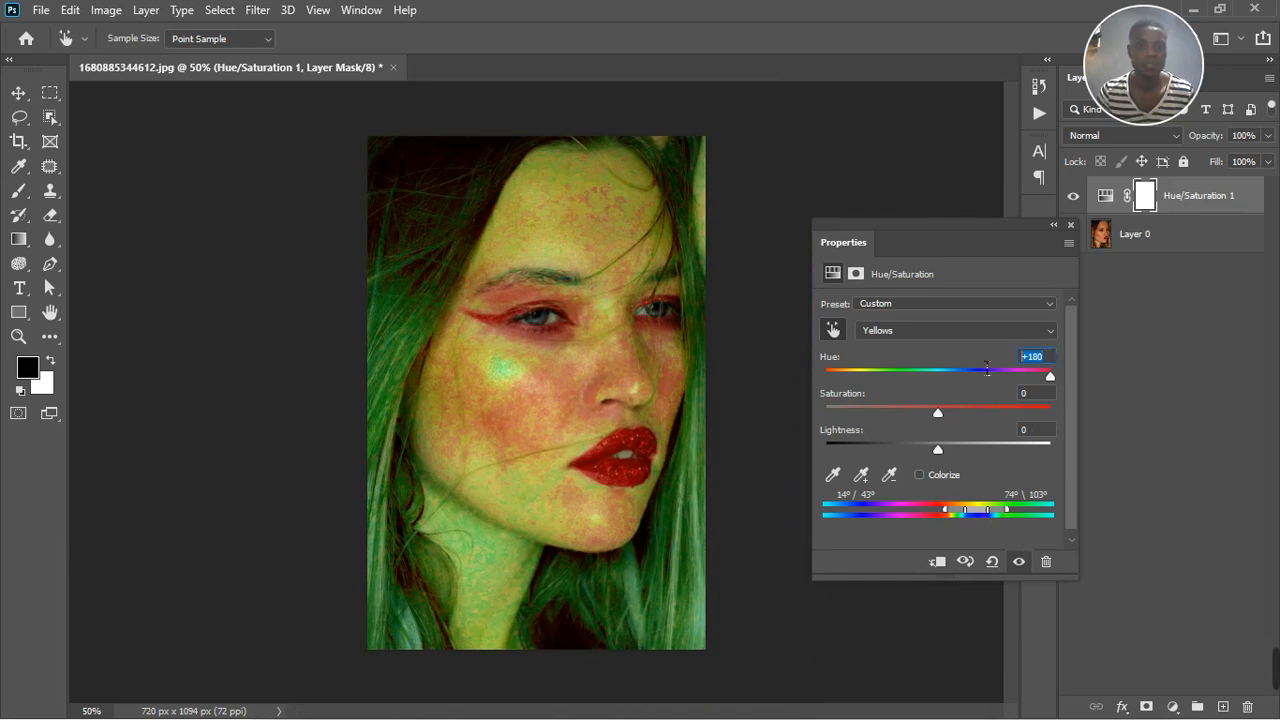
text(0)
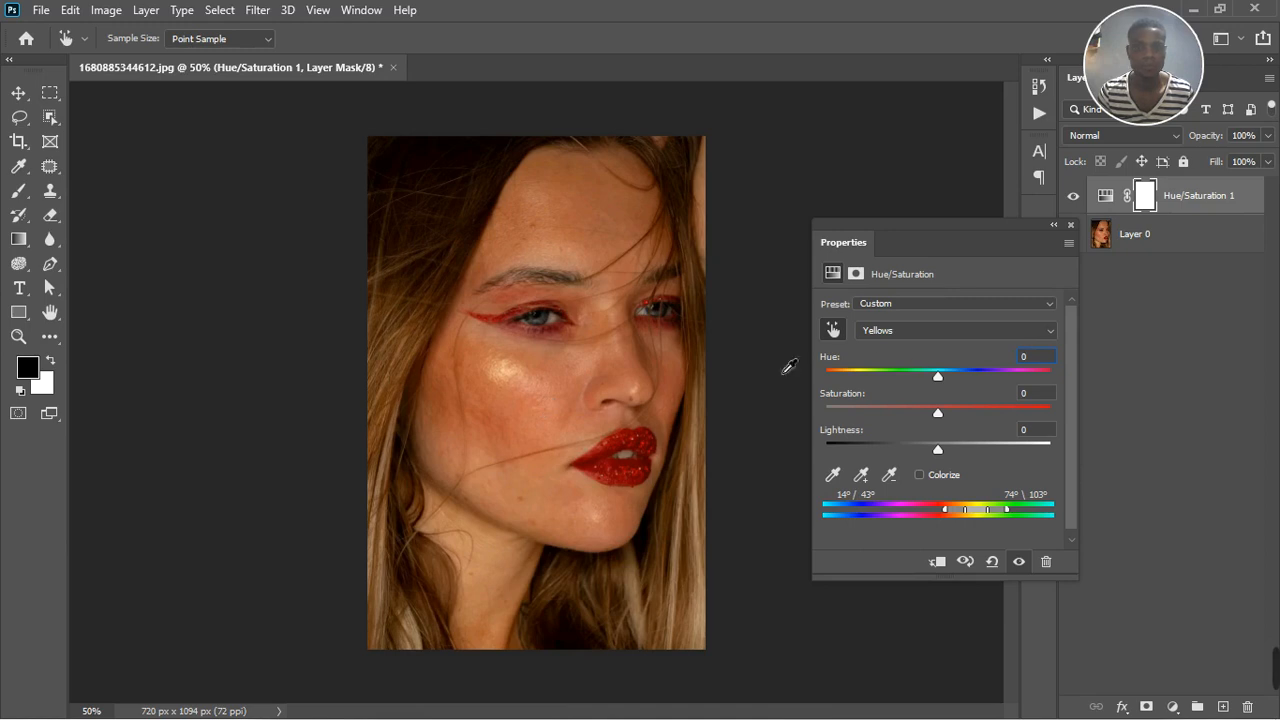
key(ctrl+plus)
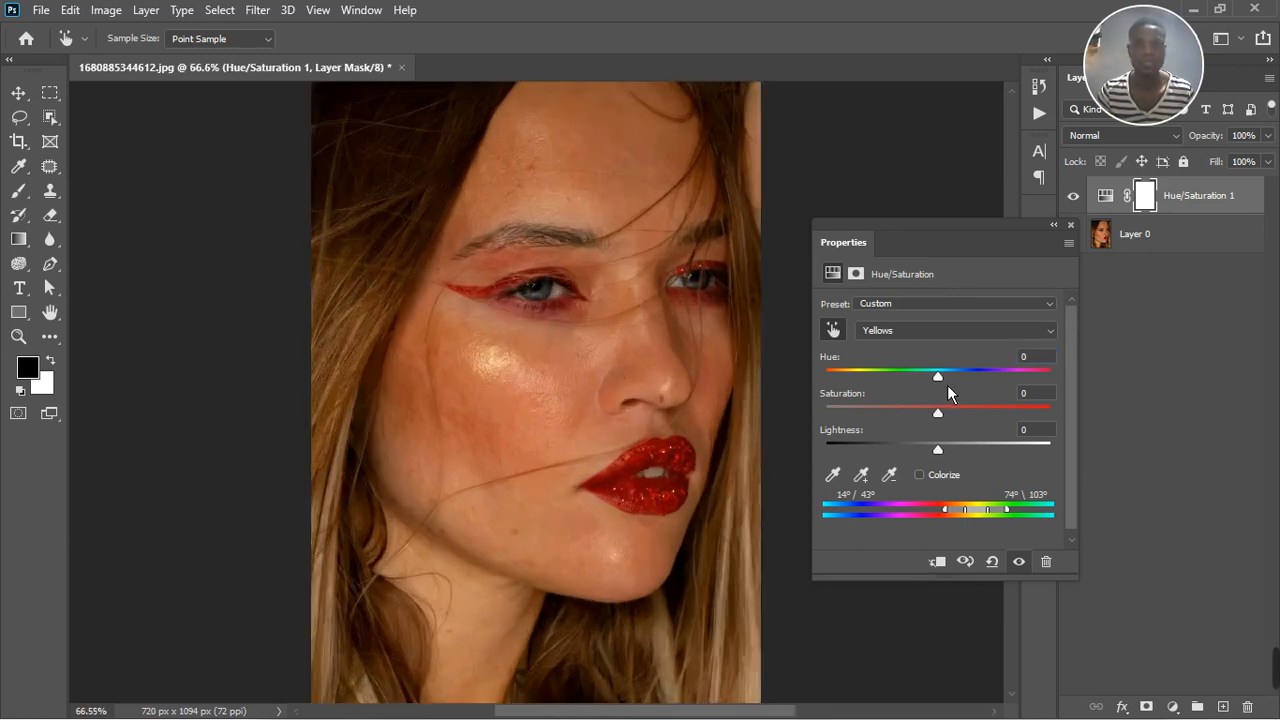
drag(947, 385, 906, 405)
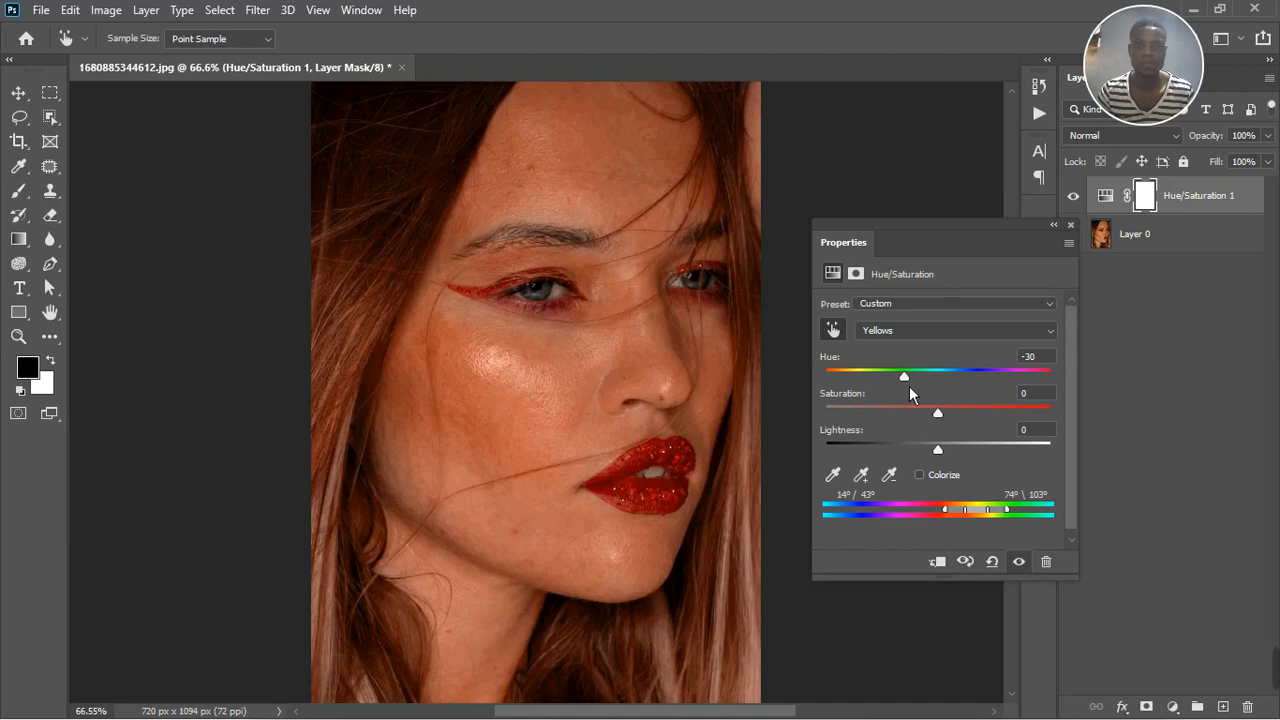
drag(914, 384, 919, 385)
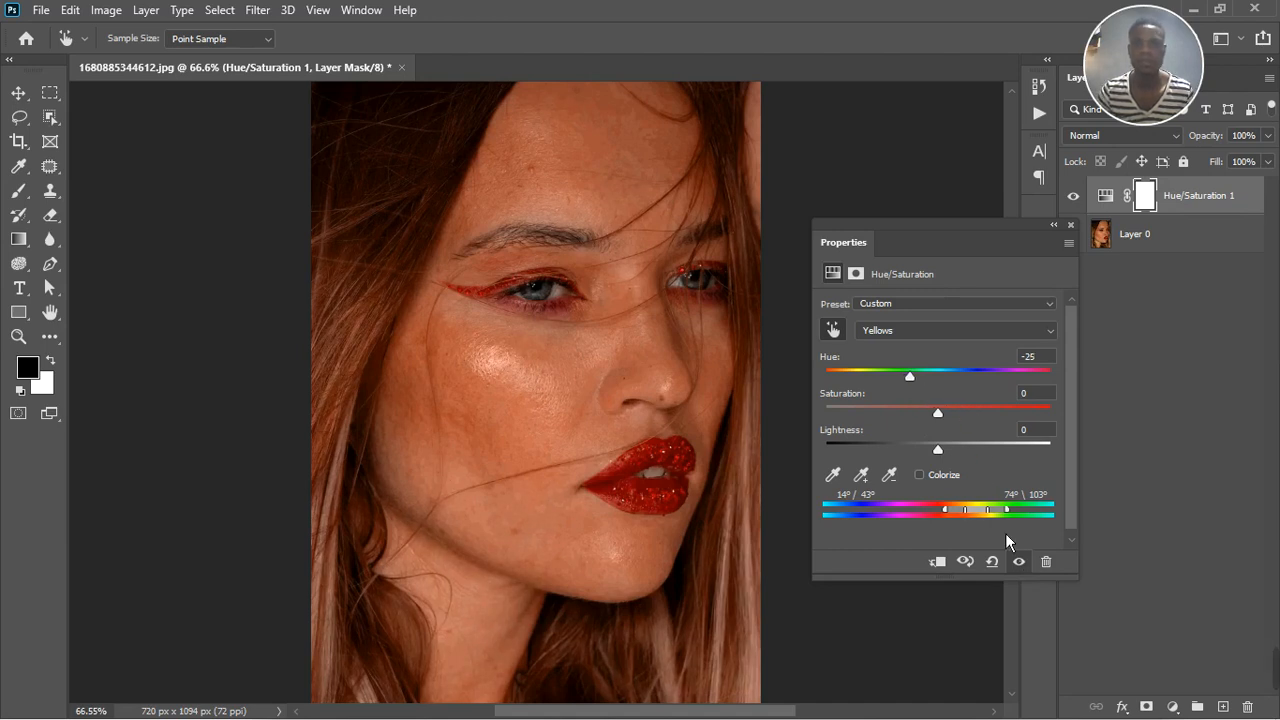
click(1024, 565)
click(1028, 567)
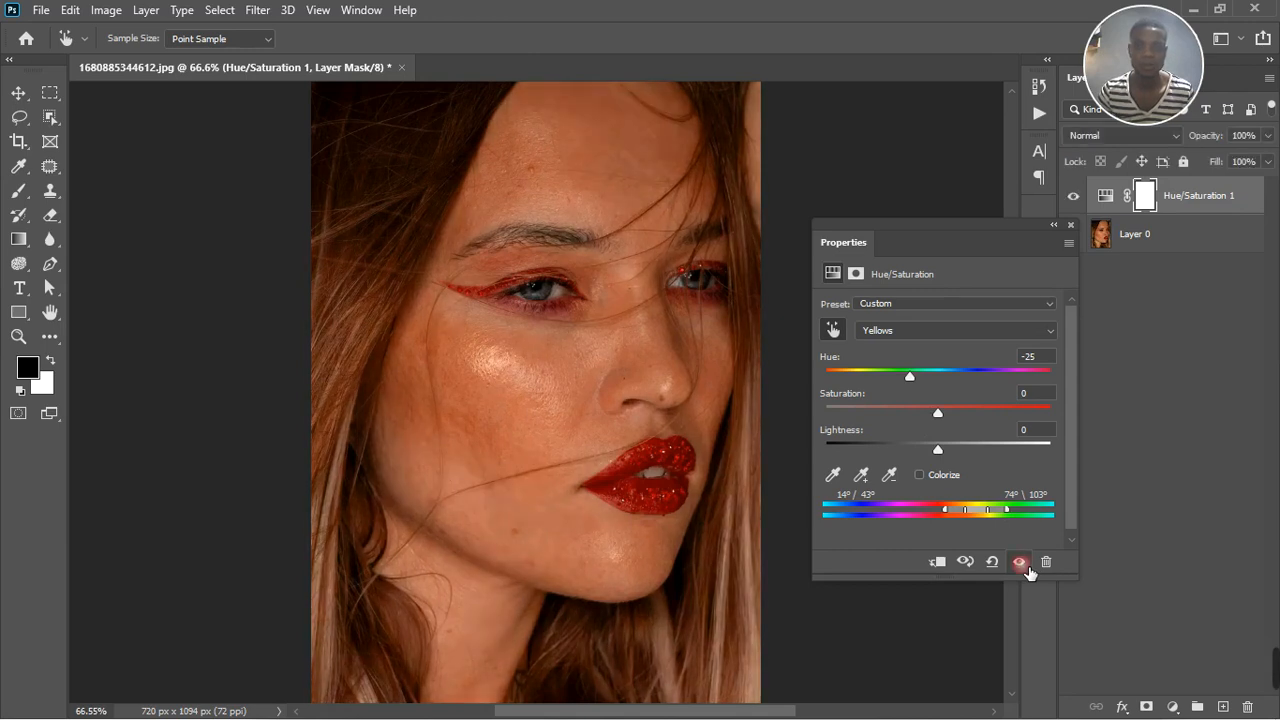
scroll(514, 491, down, 3)
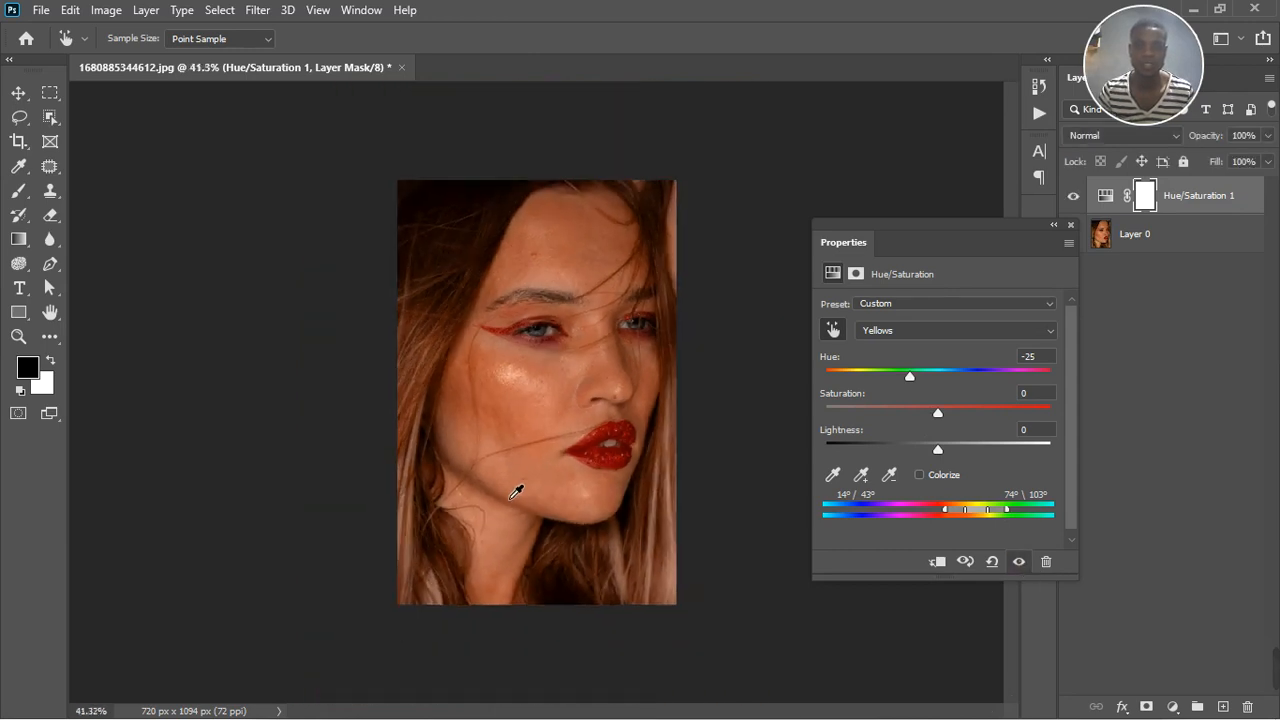
scroll(519, 471, up, 3)
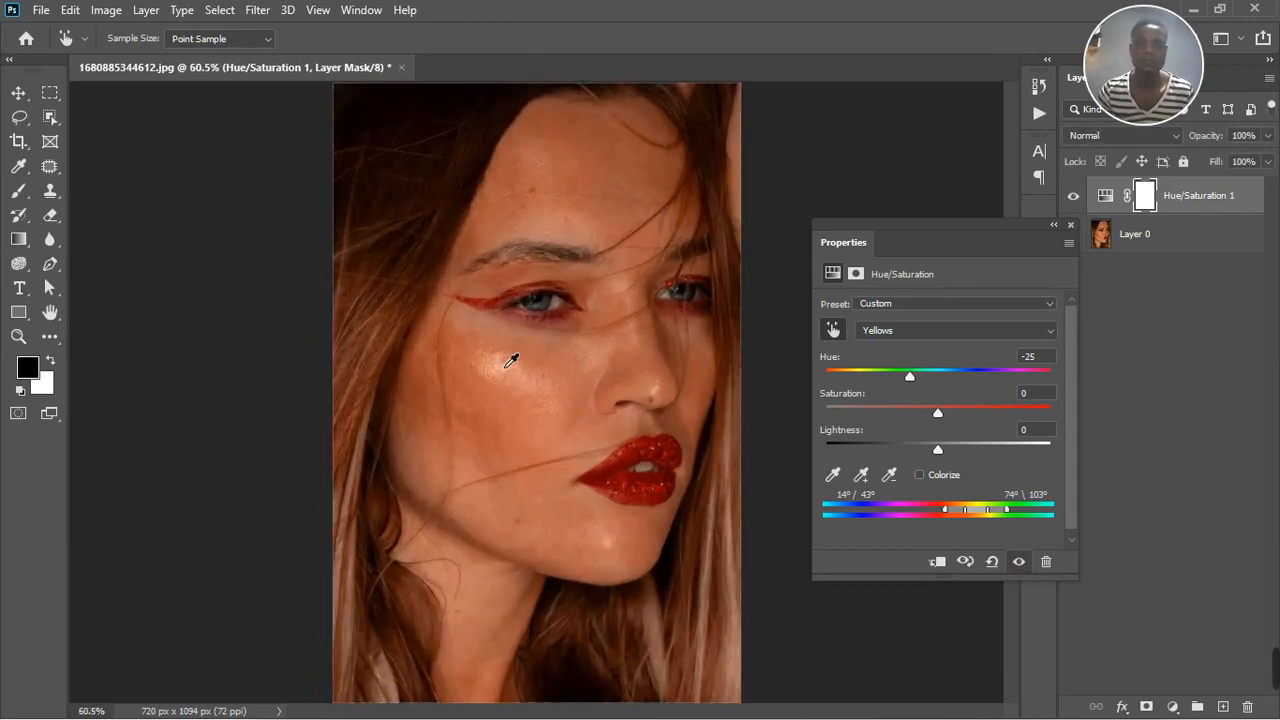
click(1070, 225)
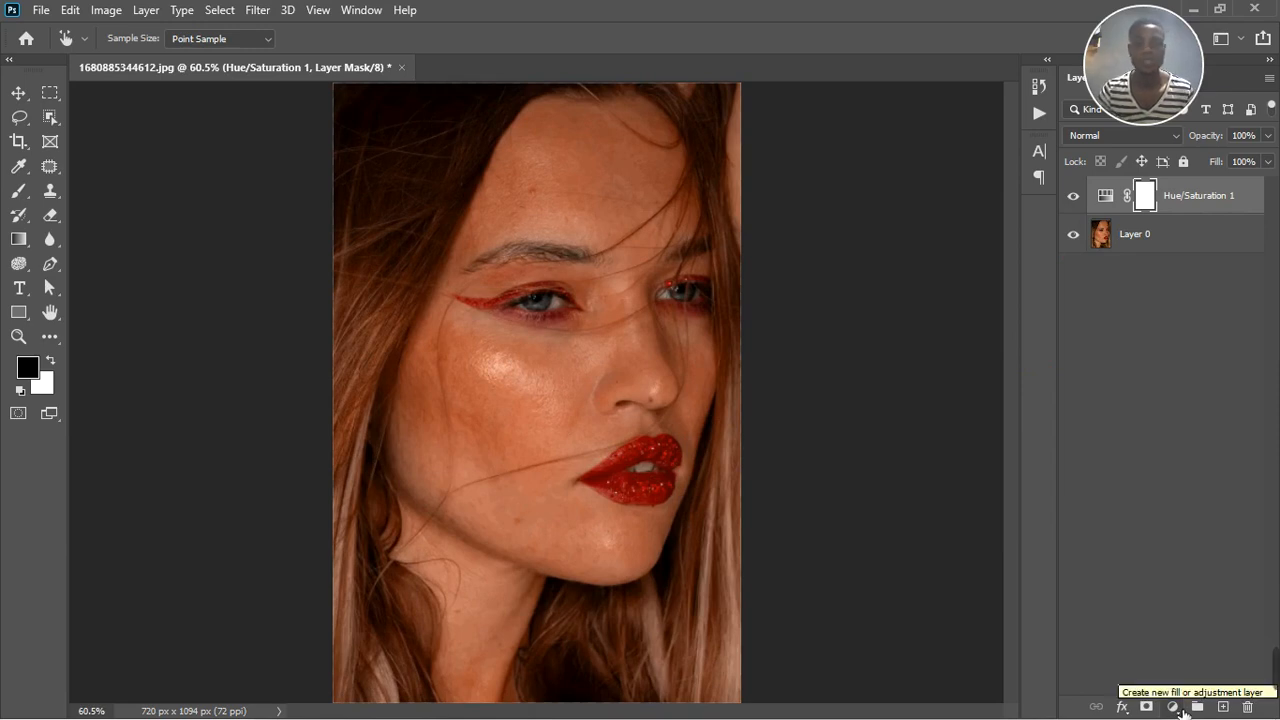
Stamp all visible layers onto a new top layer and duplicate that merged layer twice
click(1178, 707)
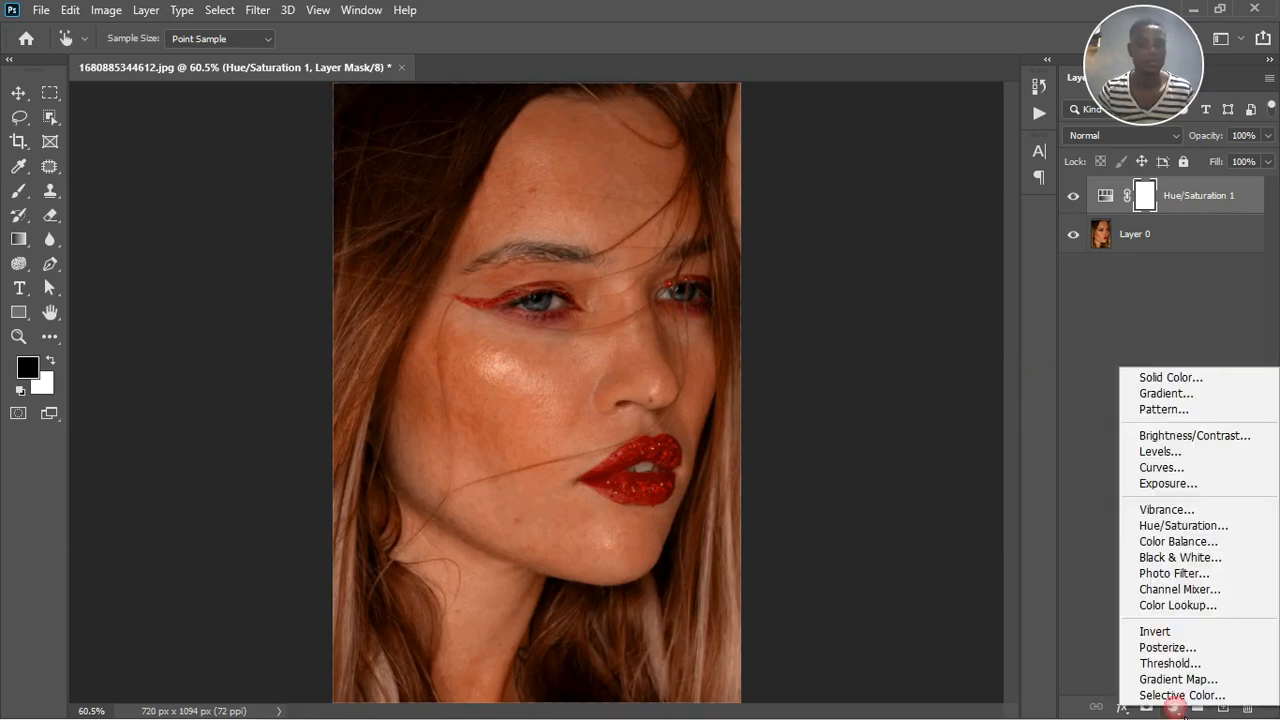
click(1091, 569)
key(ctrl+shift+alt+n)
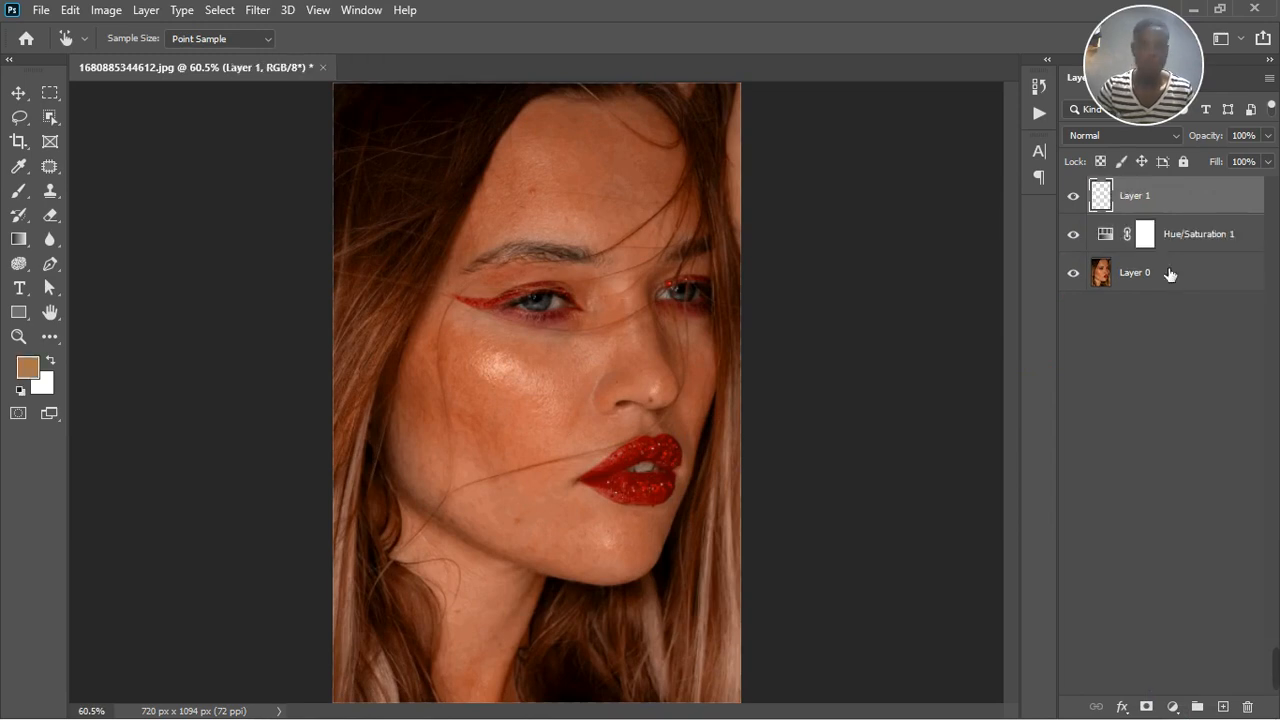
key(ctrl+shift+alt+e)
key(ctrl+j)
key(ctrl+j)
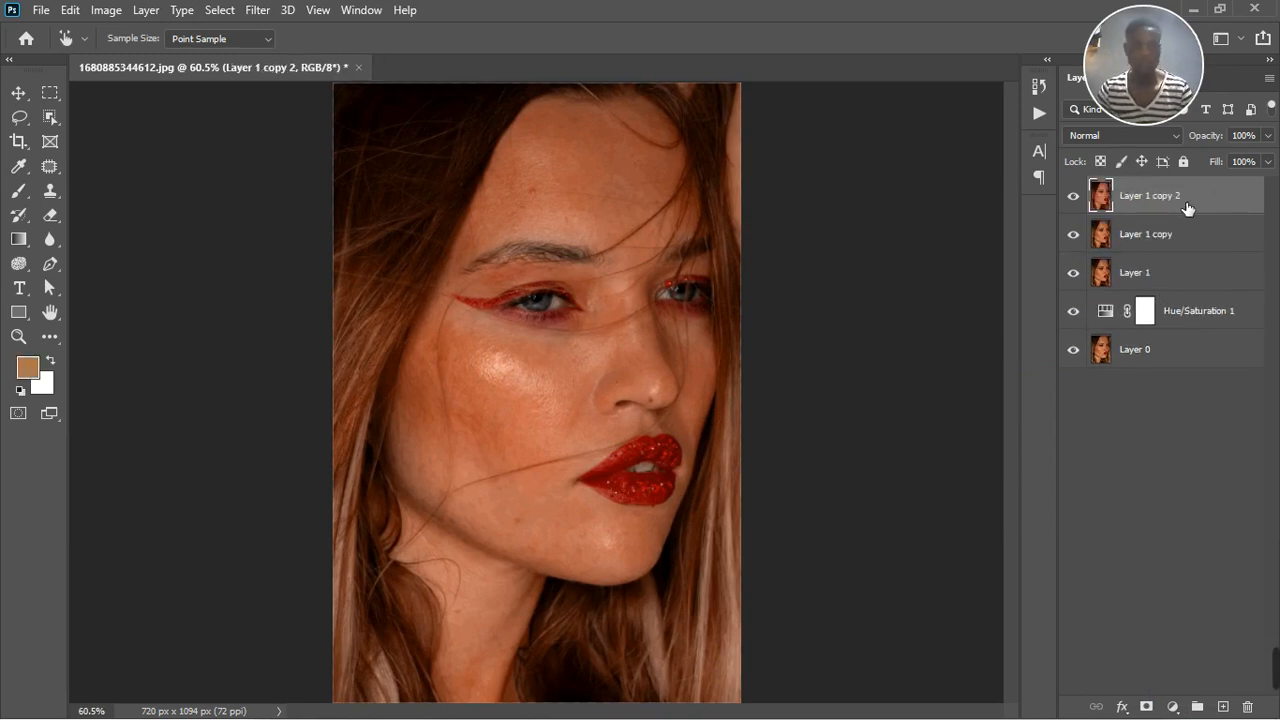
Rename the lower merged copy as color and the upper merged copy as texture
key(b)
double_click(1160, 234)
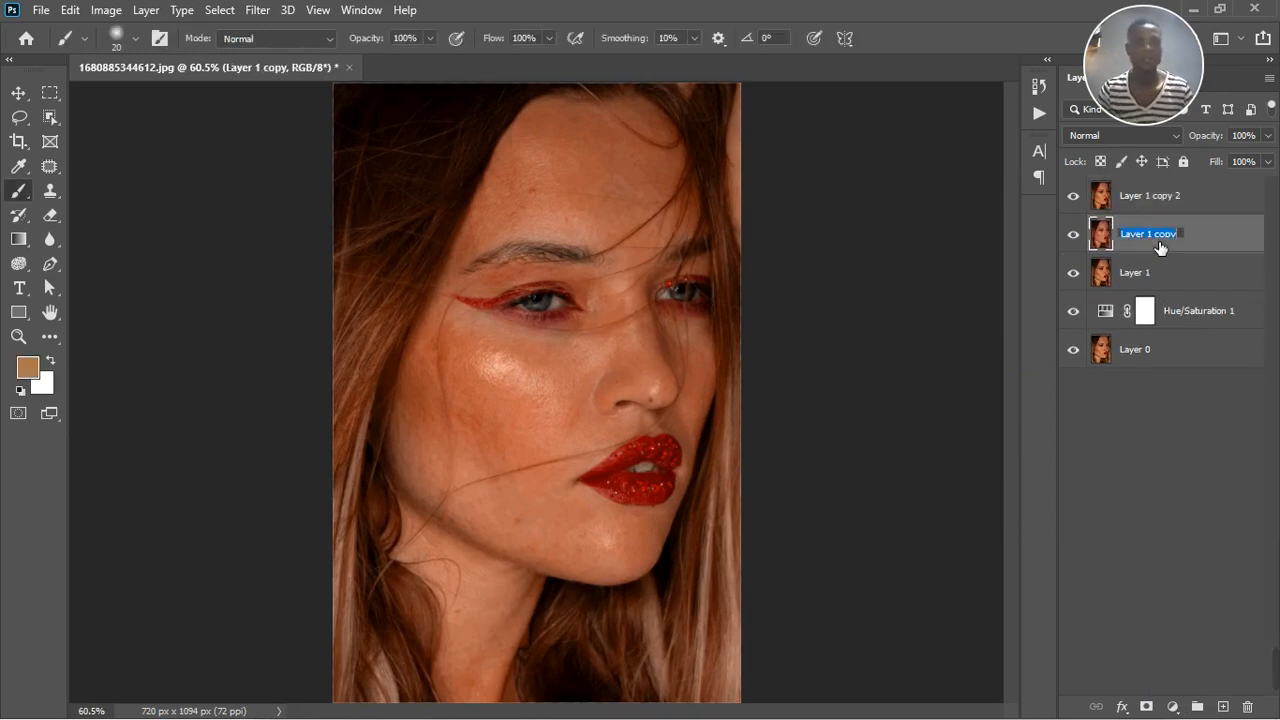
text(color)
key(Return)
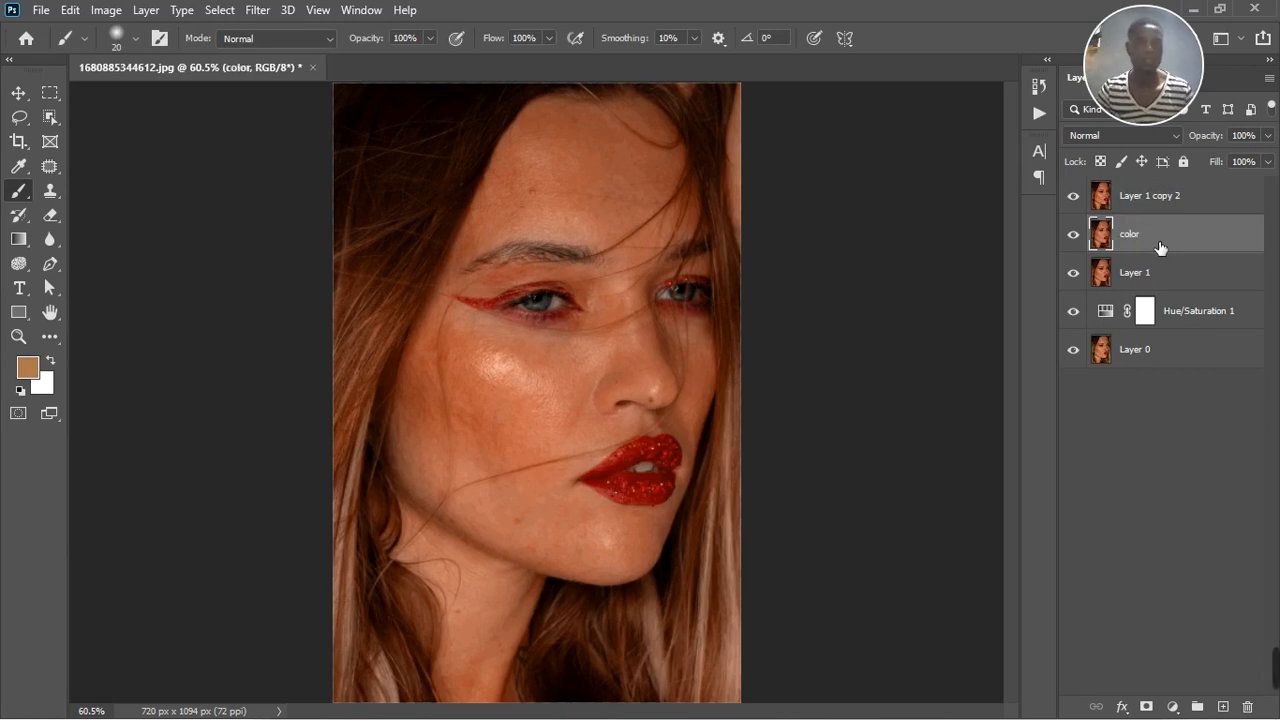
double_click(1147, 196)
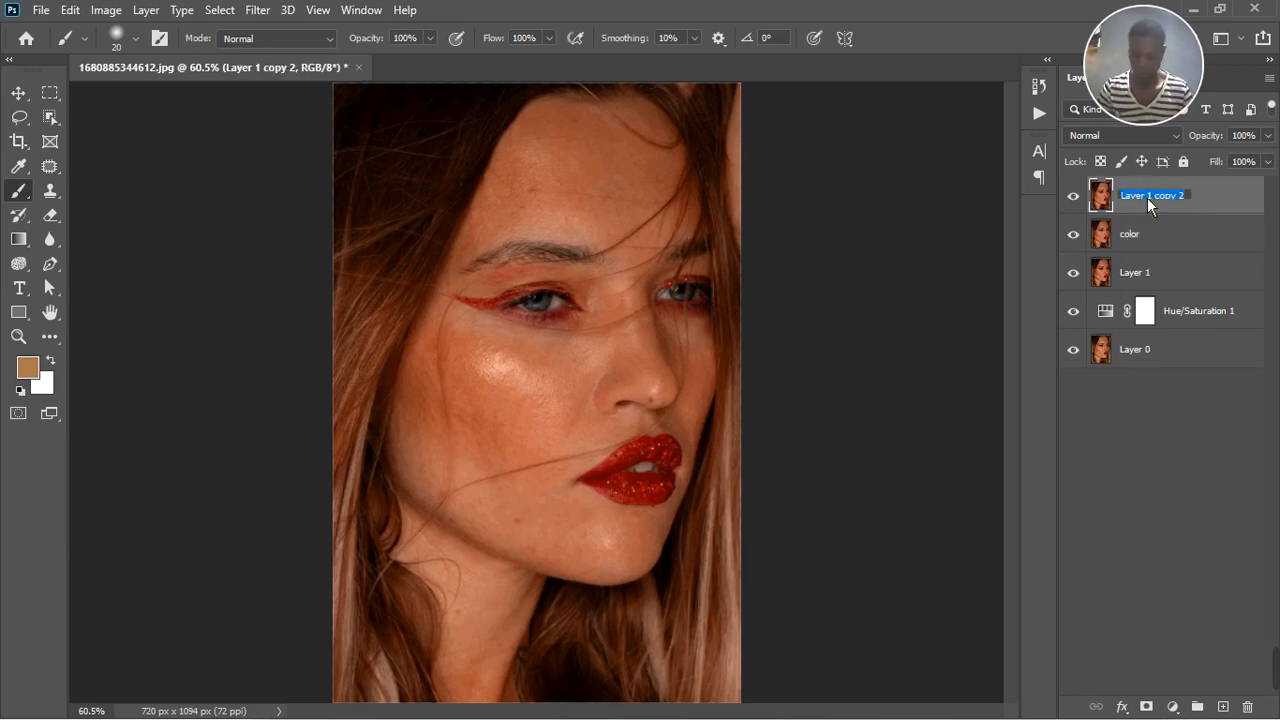
text(texture)
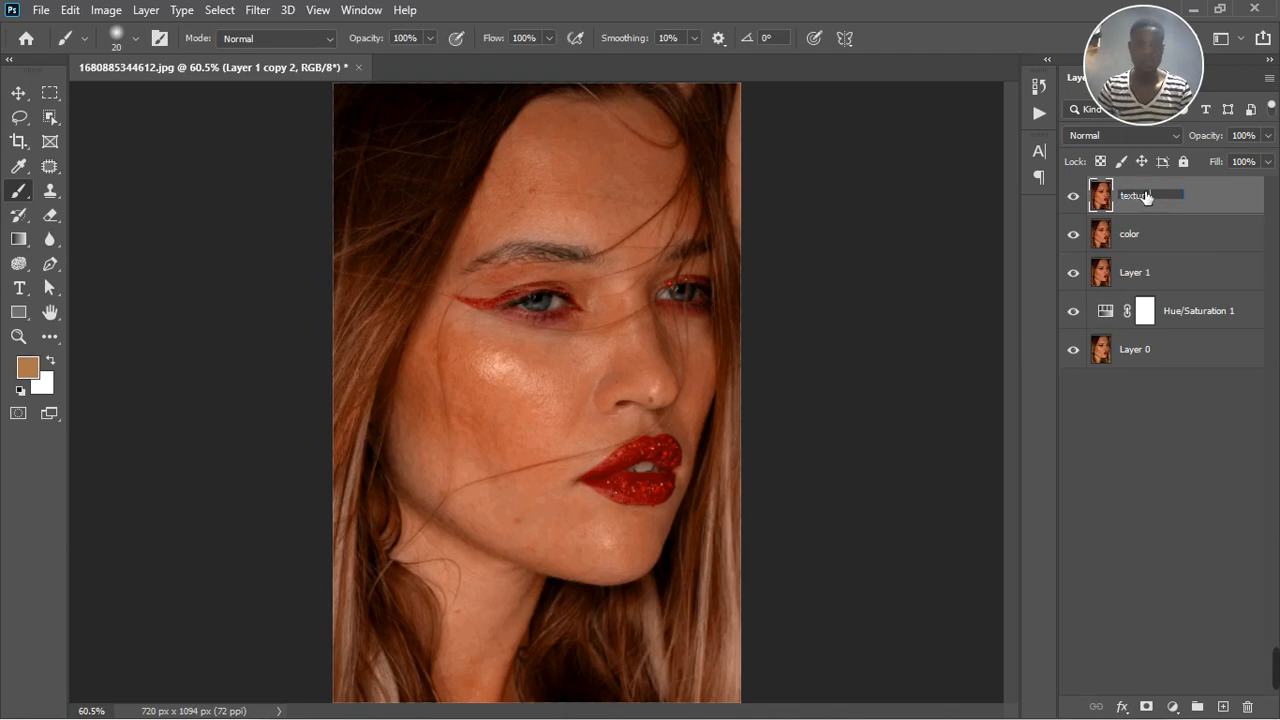
key(Return)
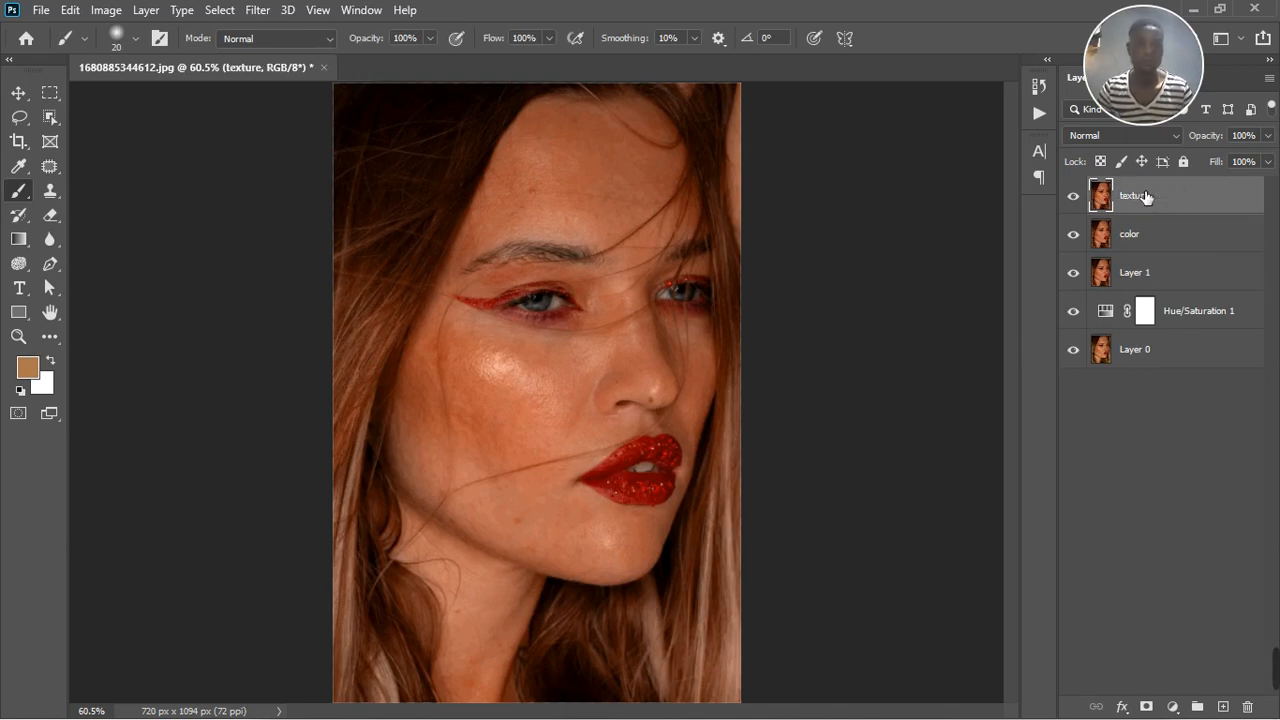
shift+click(1163, 248)
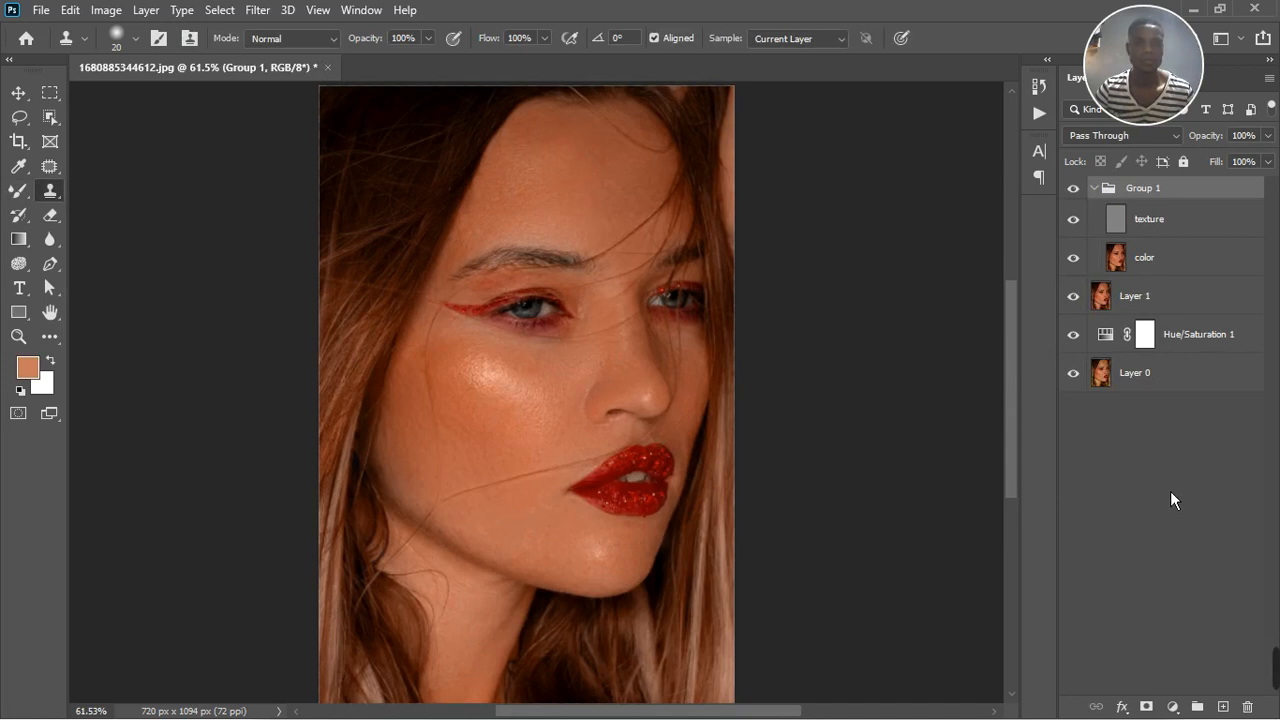
Compare the portrait's skin with the texture and color group hidden and shown
click(1076, 190)
scroll(522, 364, up, 1)
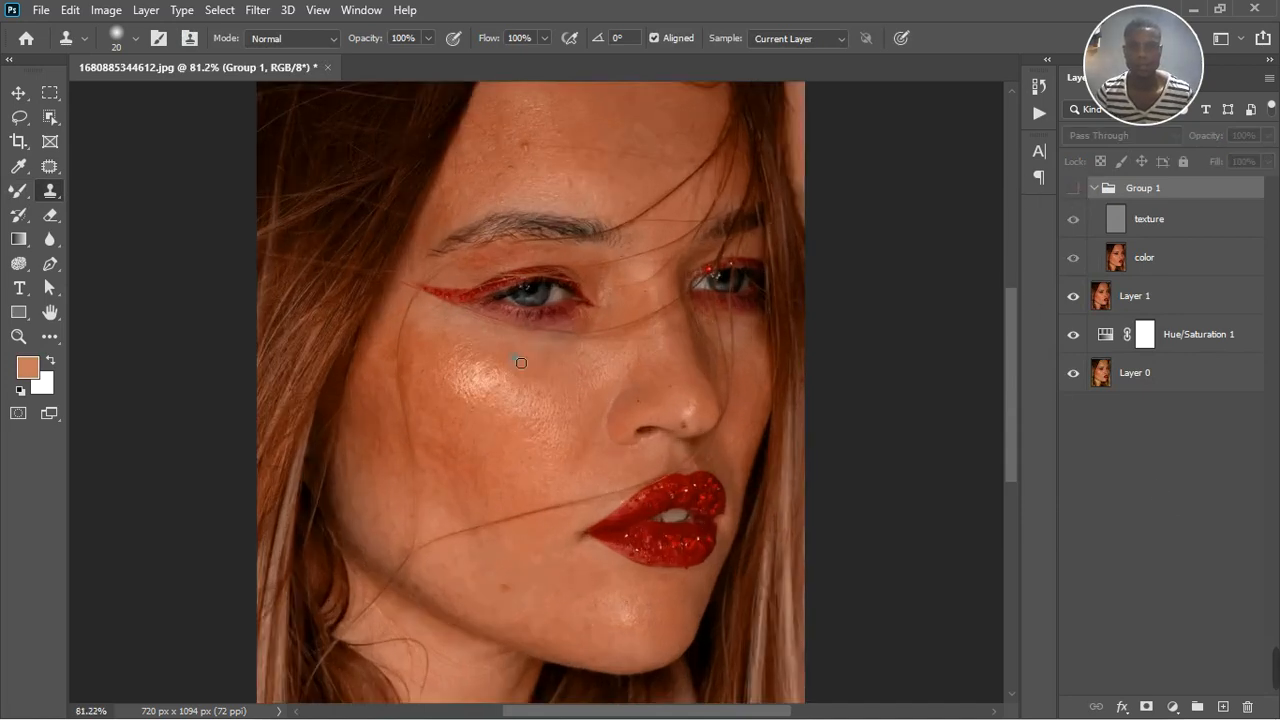
scroll(522, 364, down, 1)
click(1075, 190)
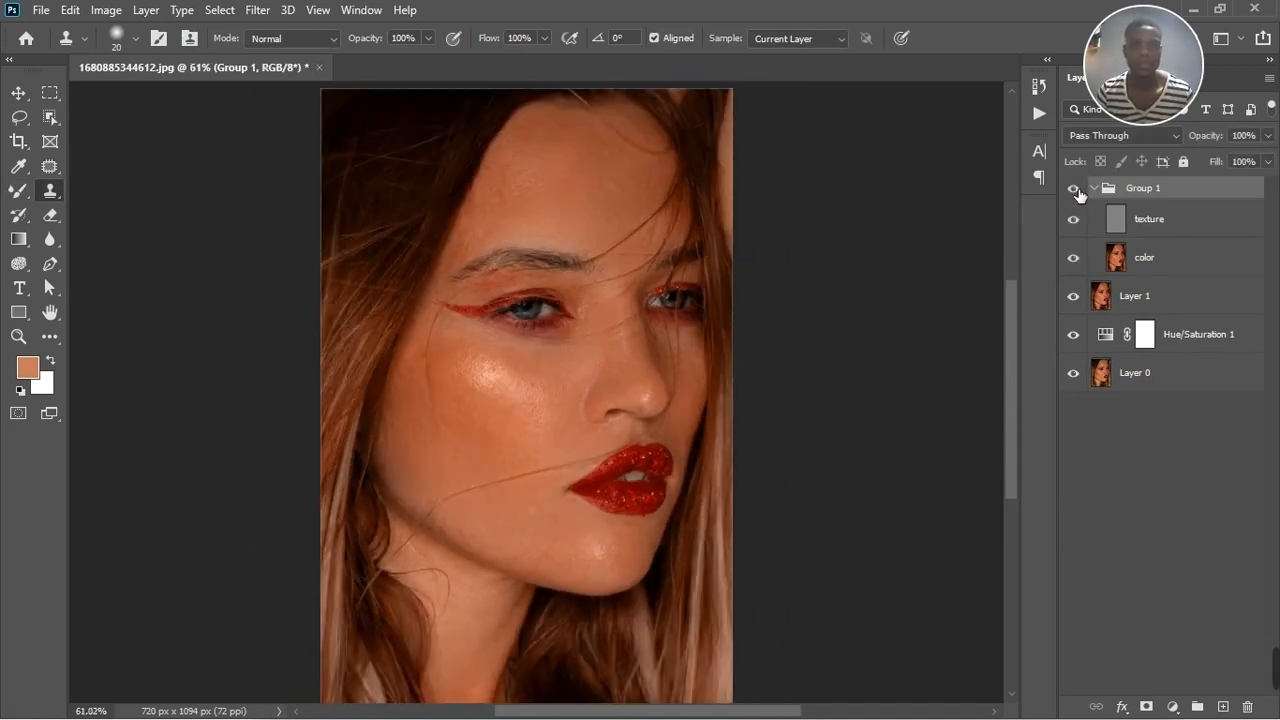
click(1076, 190)
scroll(549, 434, up, 2)
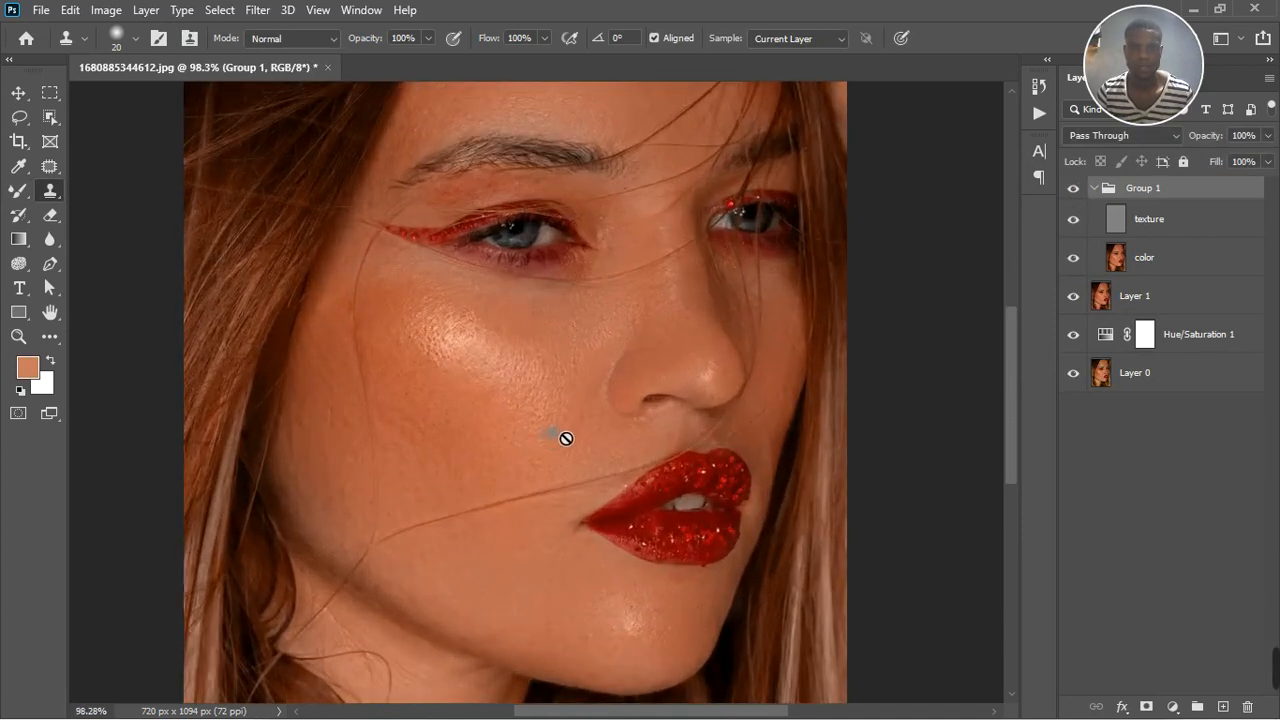
scroll(563, 437, down, 2)
scroll(550, 480, down, 3)
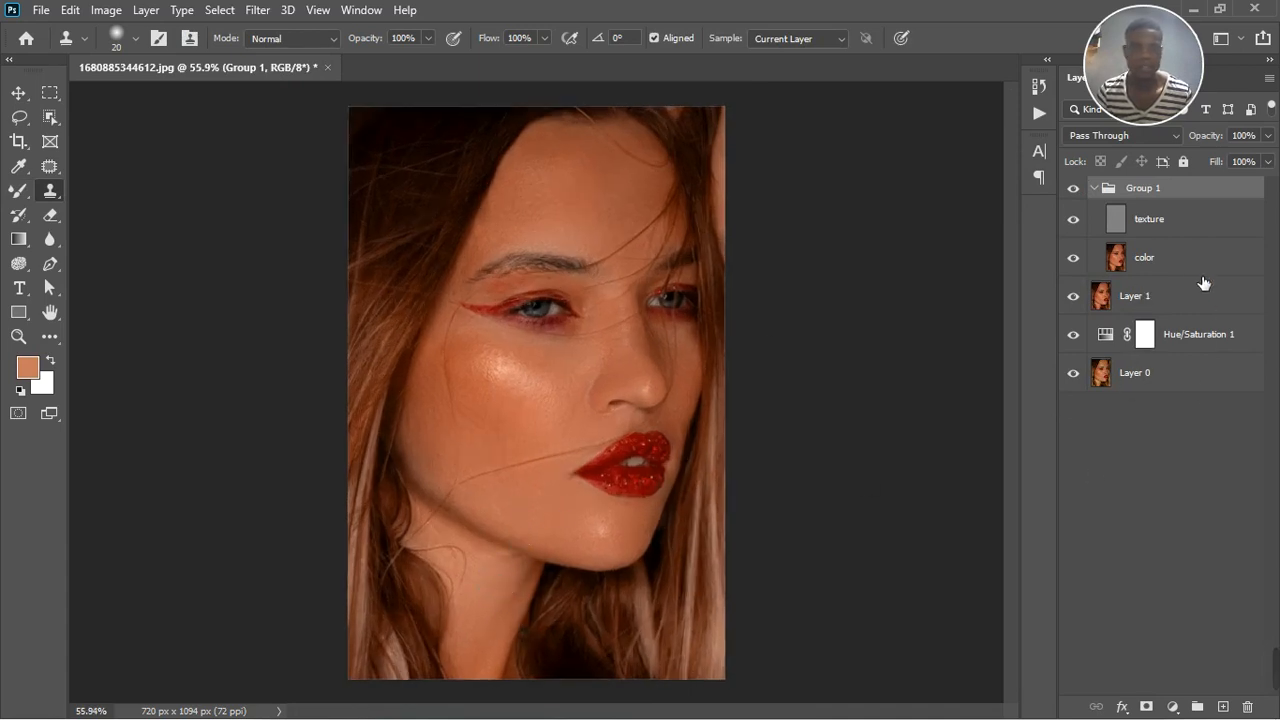
Collapse the texture and color group and add a Hue/Saturation adjustment layer above it
click(1095, 188)
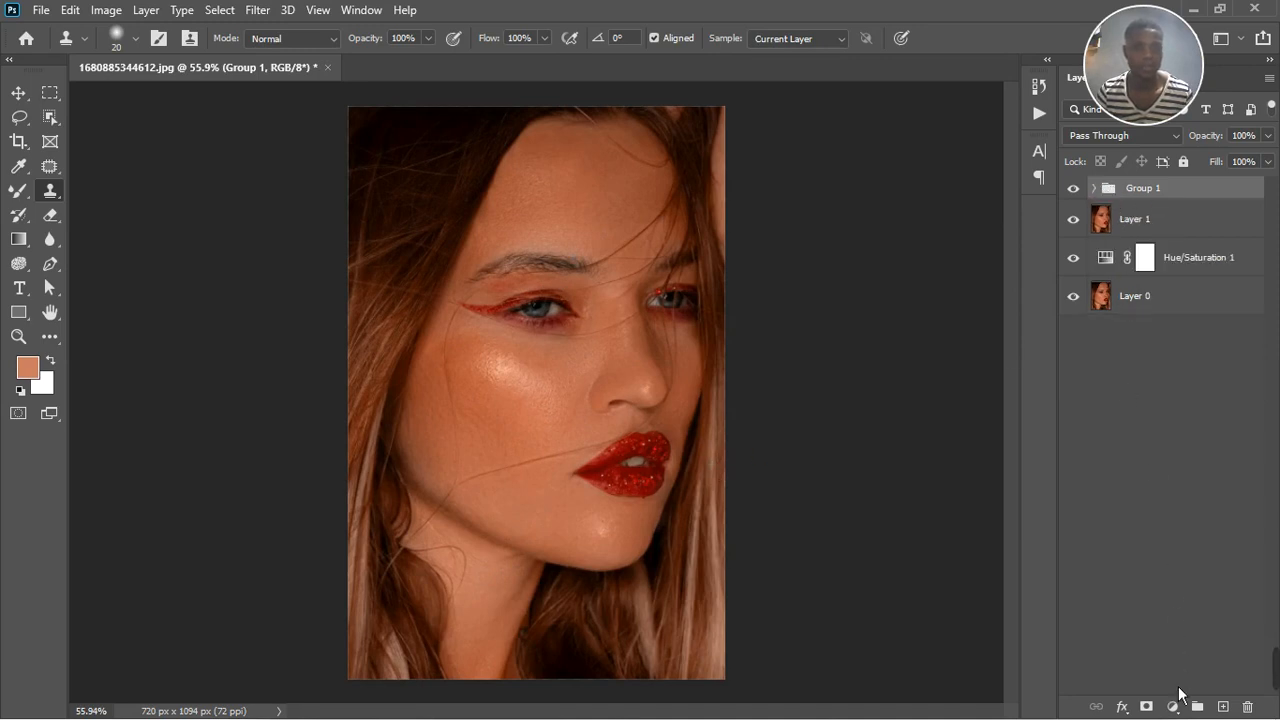
click(1173, 706)
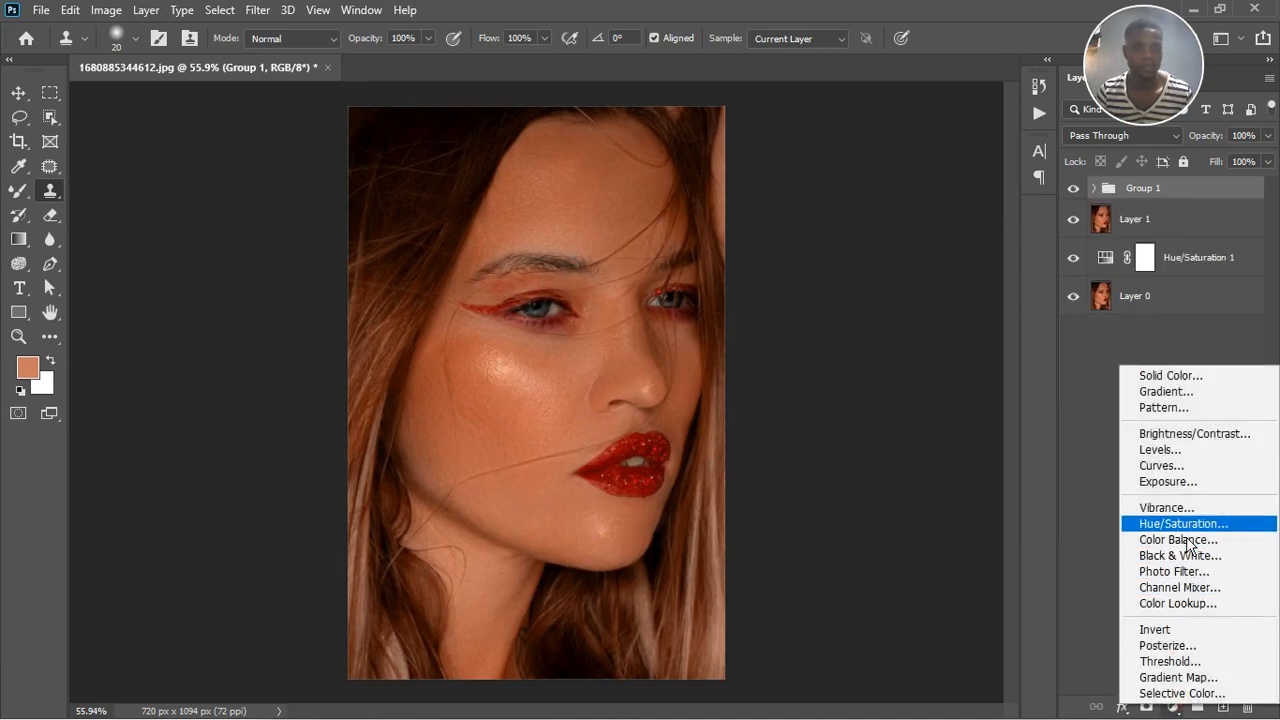
click(1186, 530)
click(1074, 224)
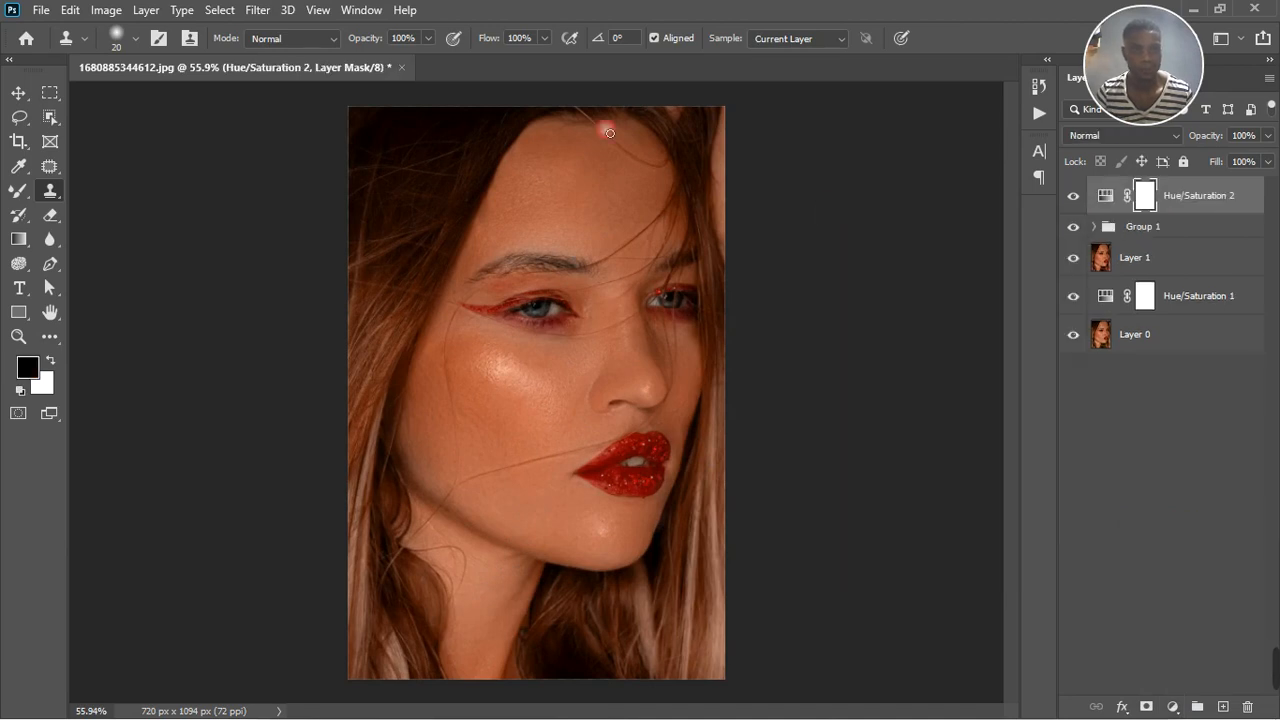
Mask the new Hue/Saturation adjustment with a Color Range sampled from the neck skin, using a fuzziness of 29
click(259, 12)
mouse_move(229, 18)
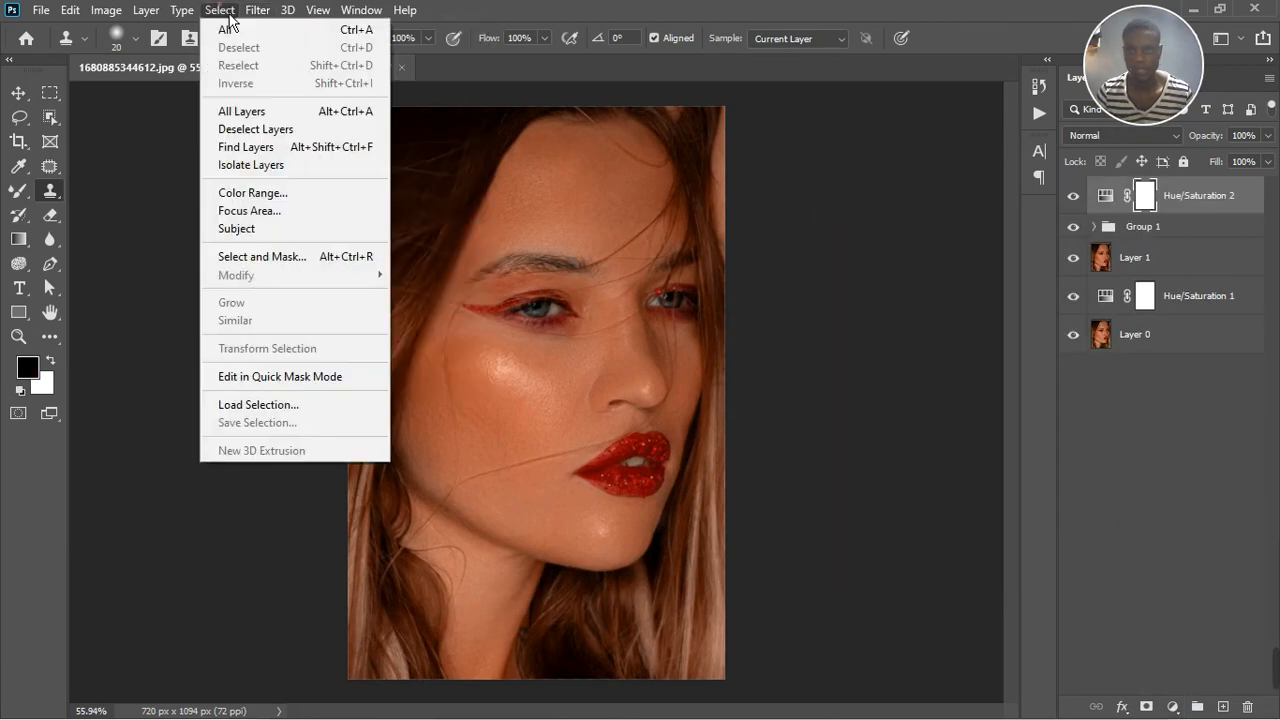
click(264, 198)
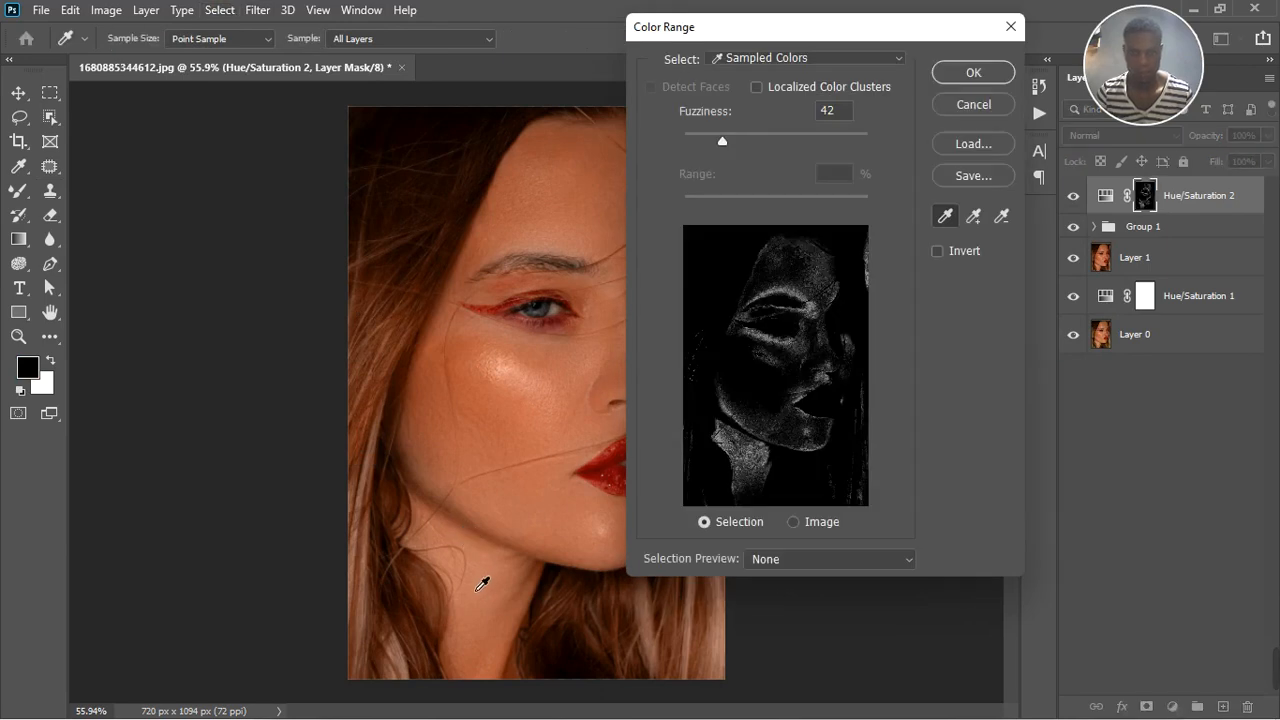
click(481, 584)
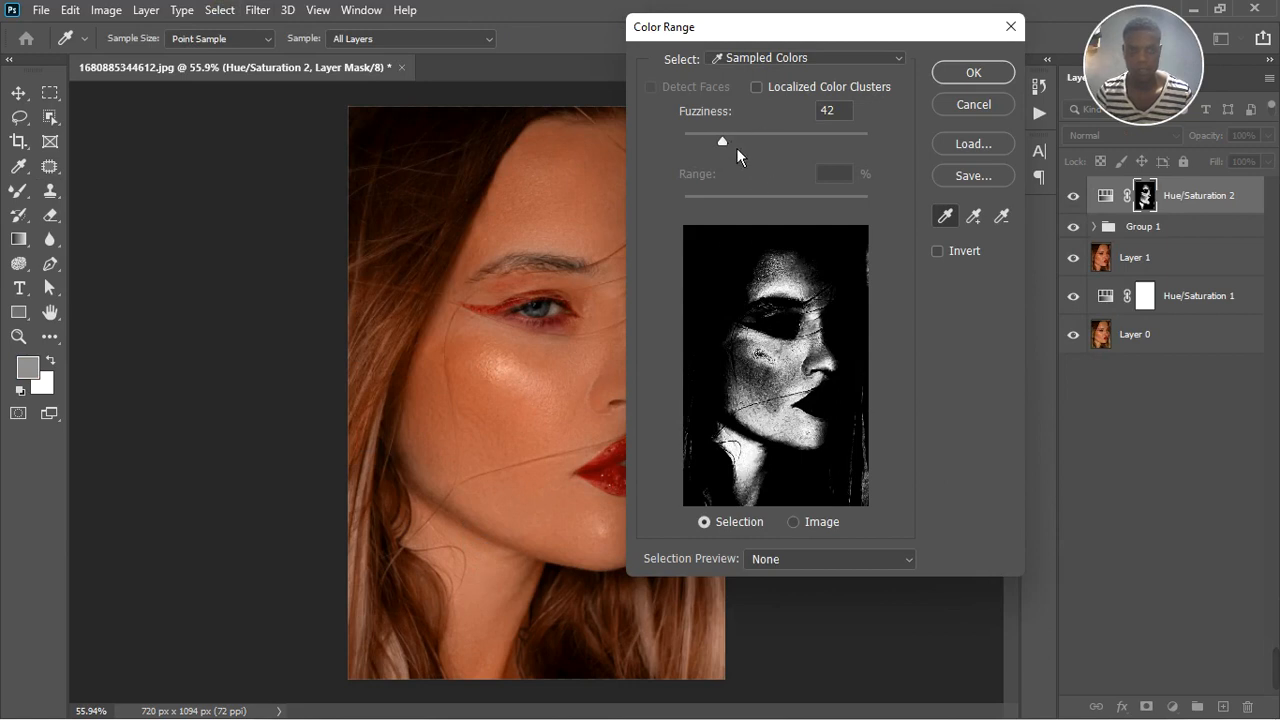
mouse_move(736, 147)
mouse_down()
mouse_move(707, 147)
mouse_move(721, 145)
mouse_up()
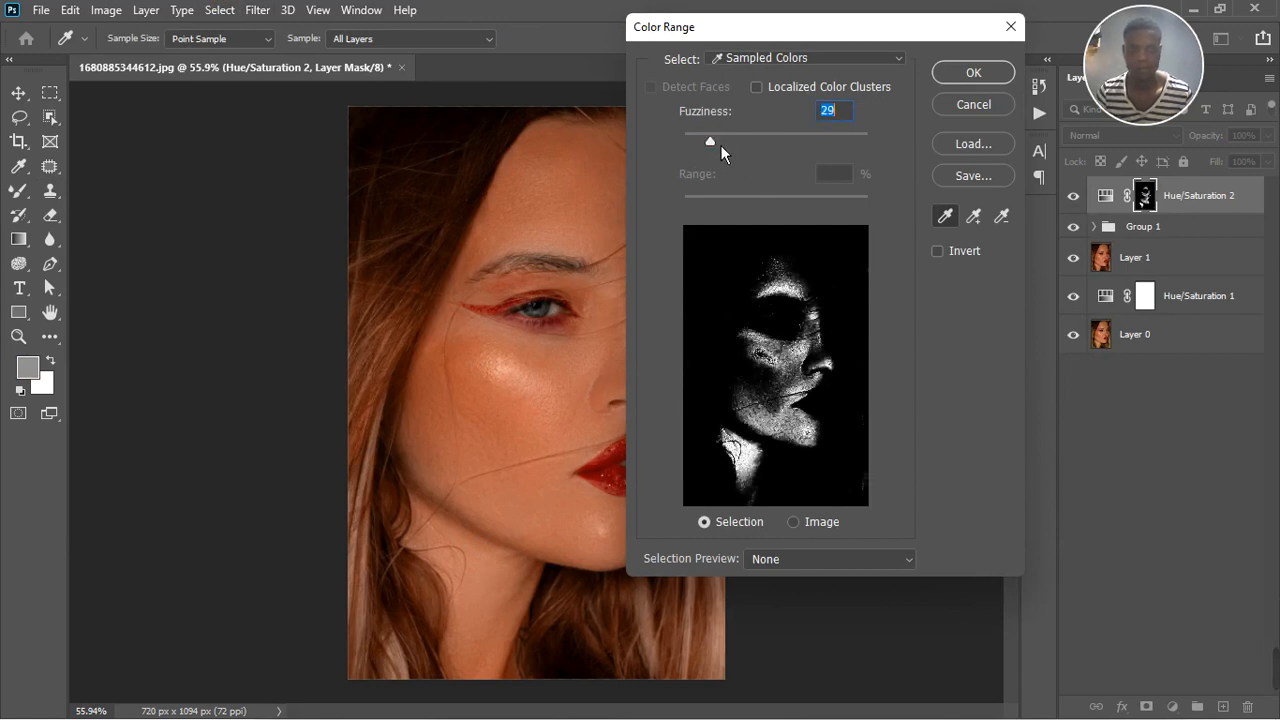
click(994, 76)
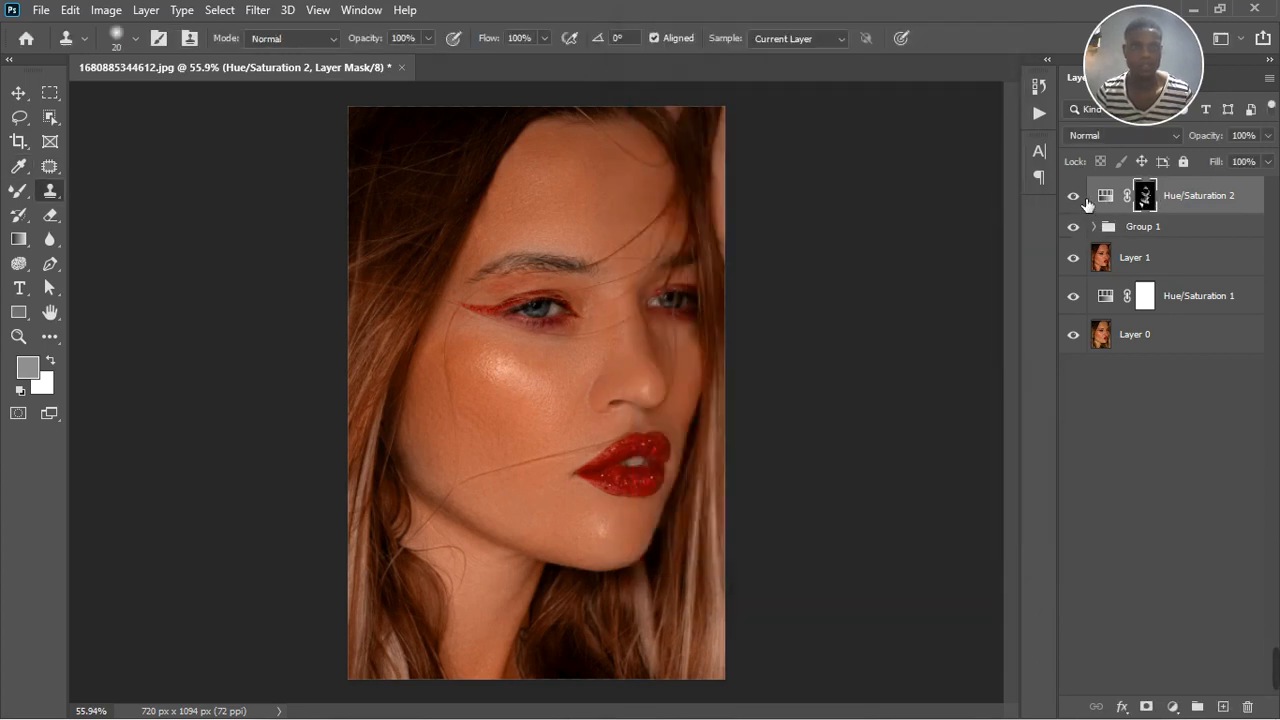
Target the Reds by sampling the neck, then shift their range to 292°/322° and 352°\21° with the hue at +180
double_click(1106, 196)
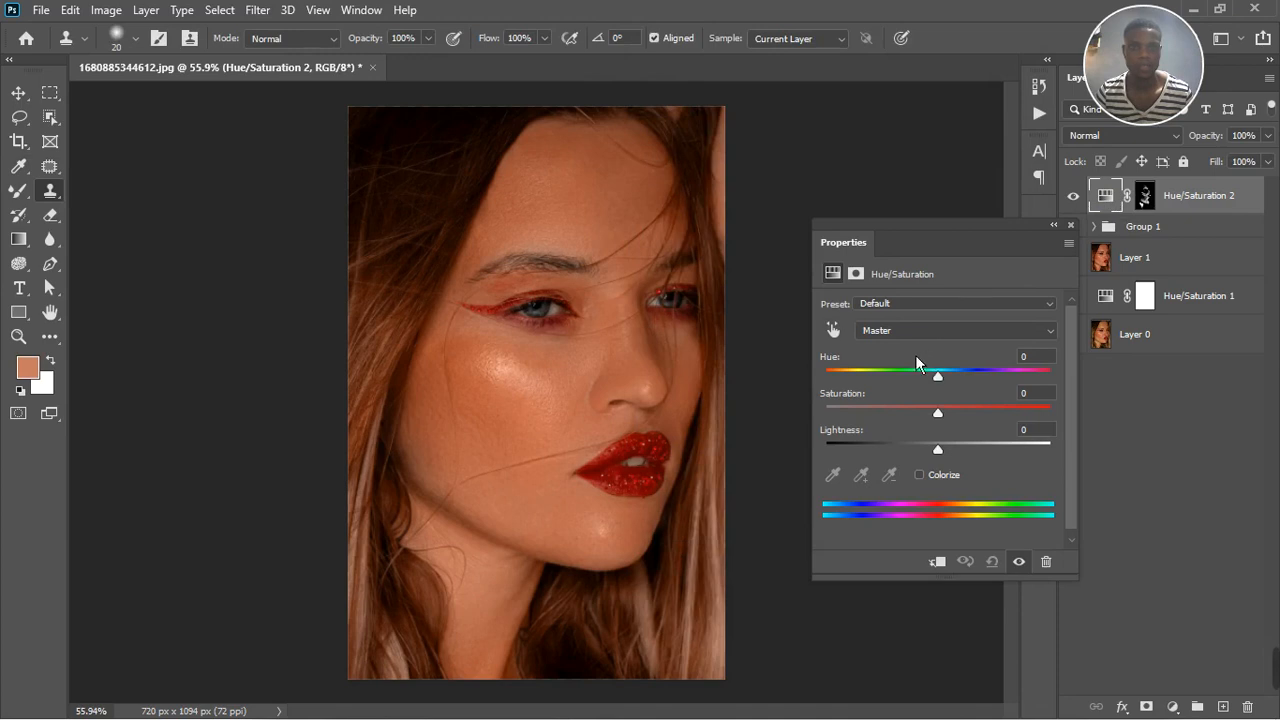
click(838, 337)
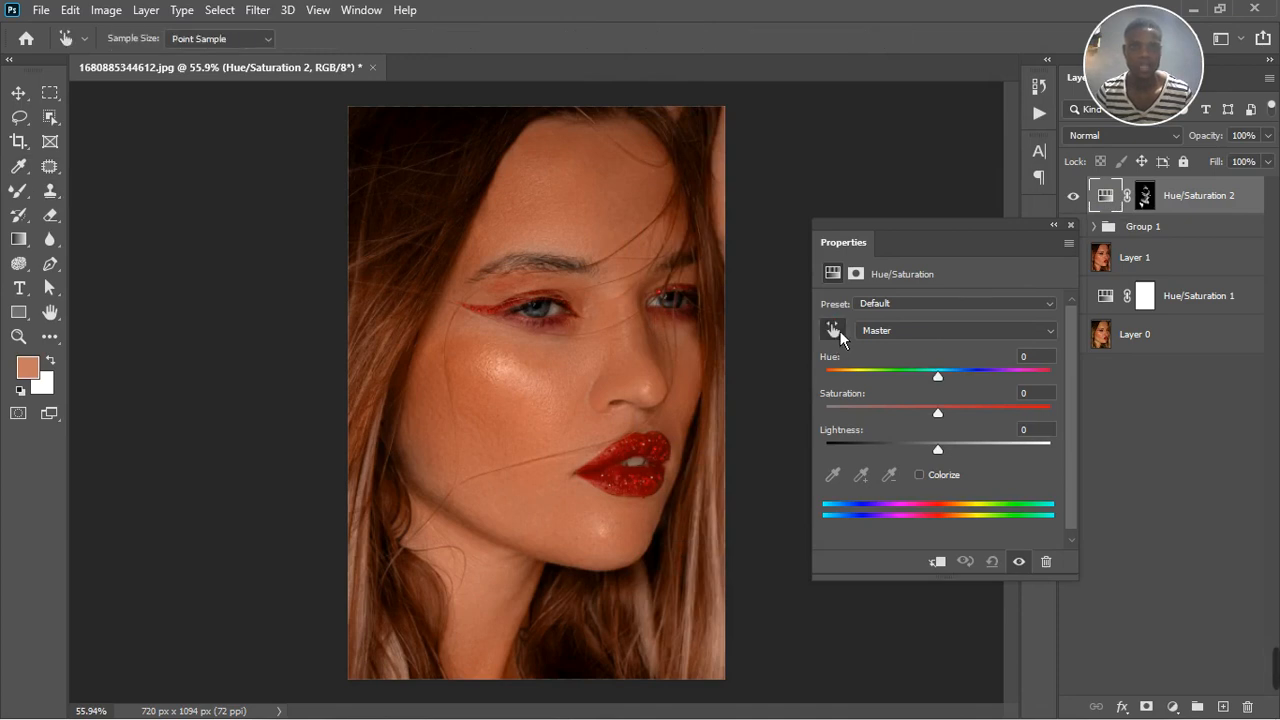
click(478, 589)
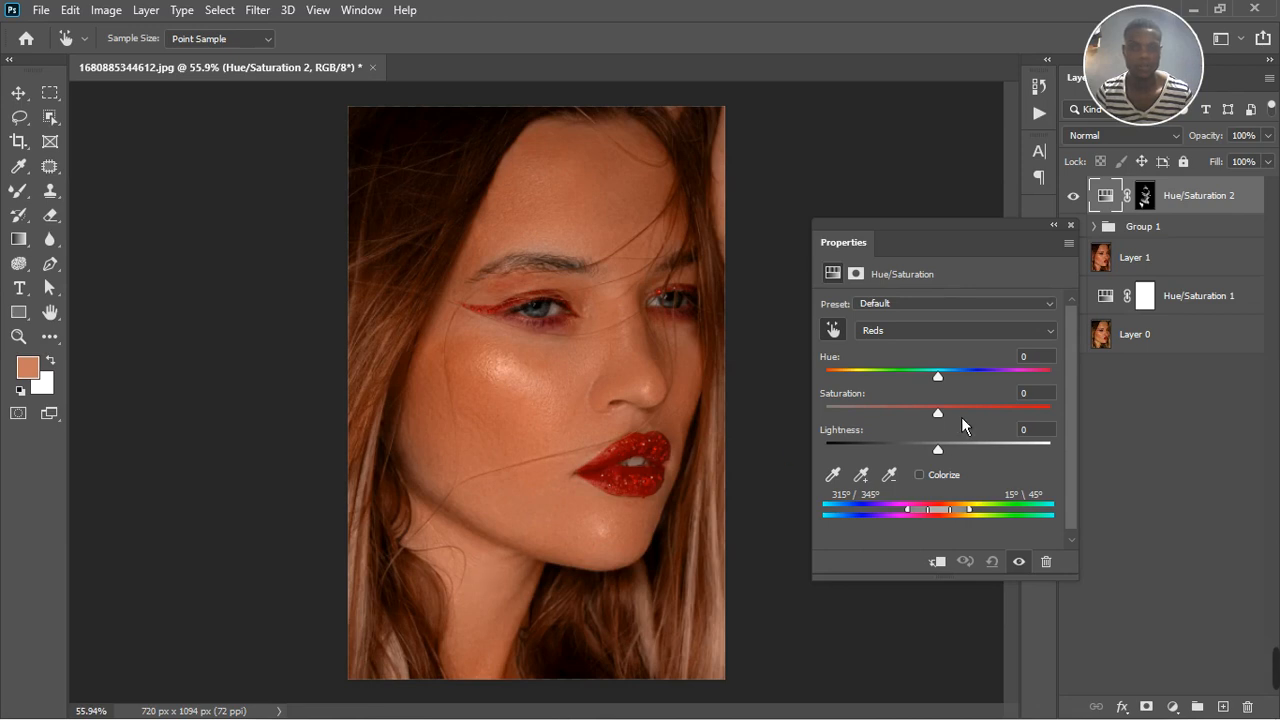
drag(946, 516, 961, 509)
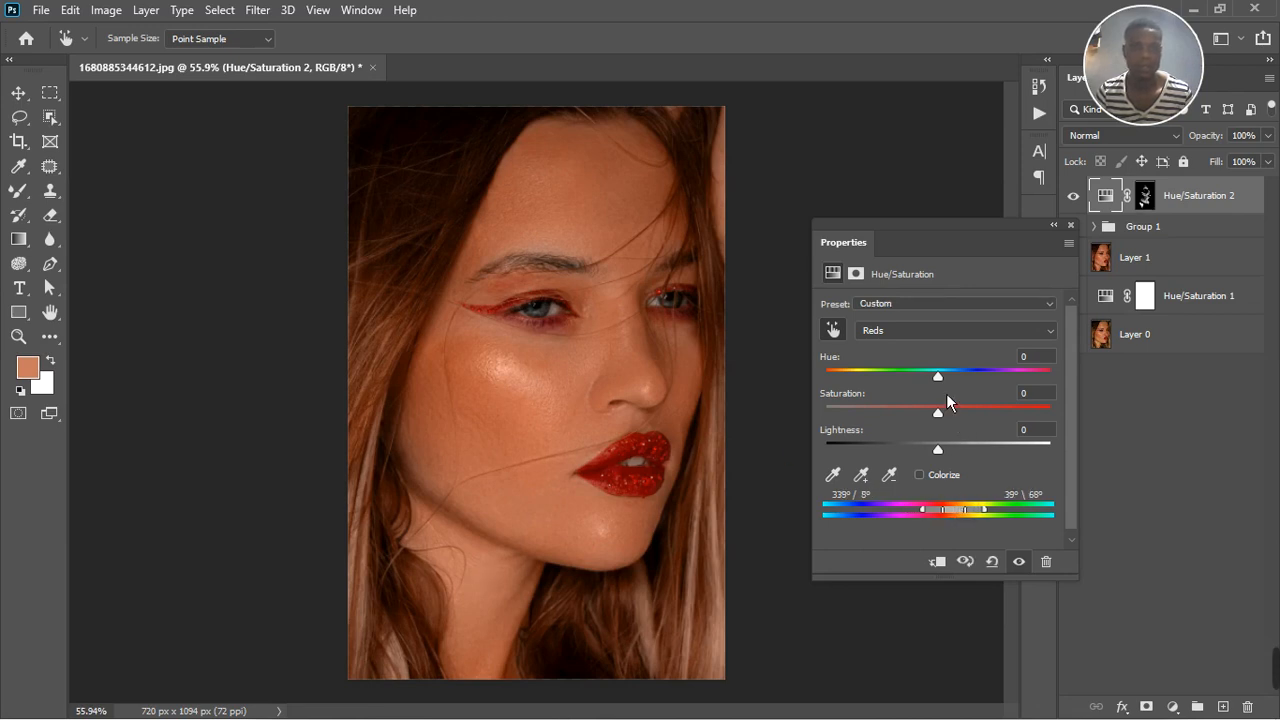
drag(940, 377, 1107, 381)
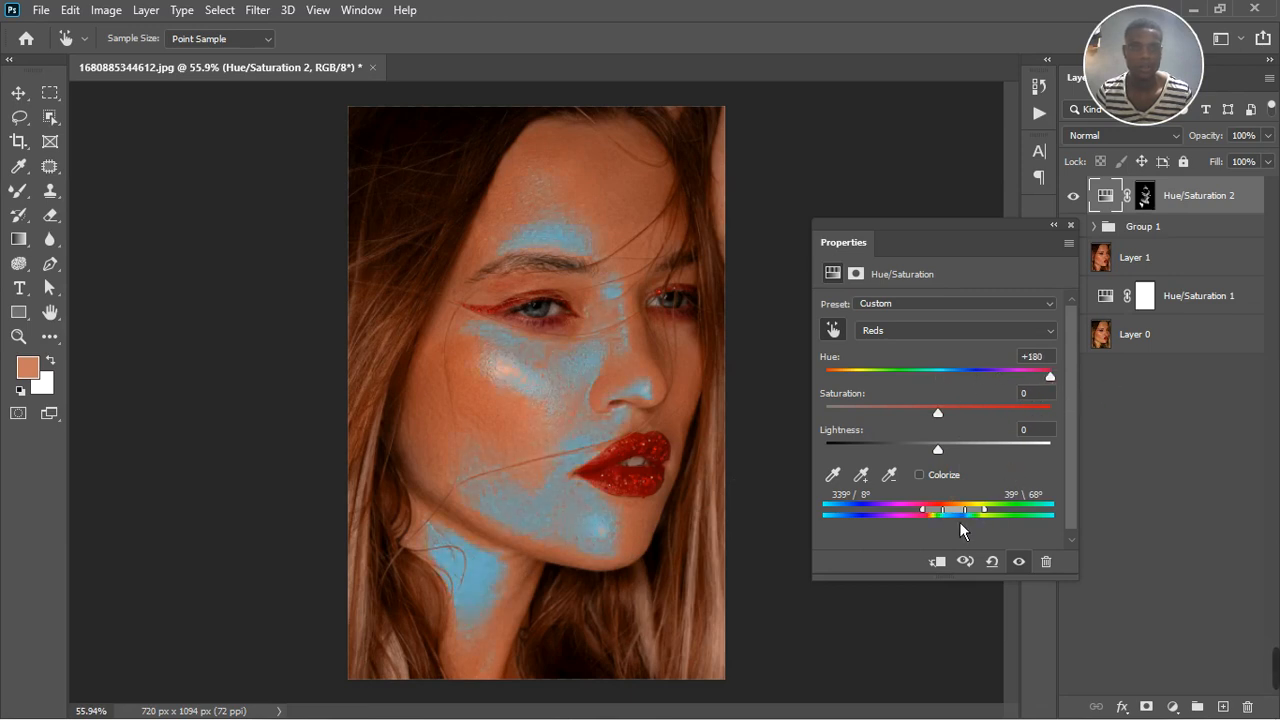
drag(959, 521, 928, 532)
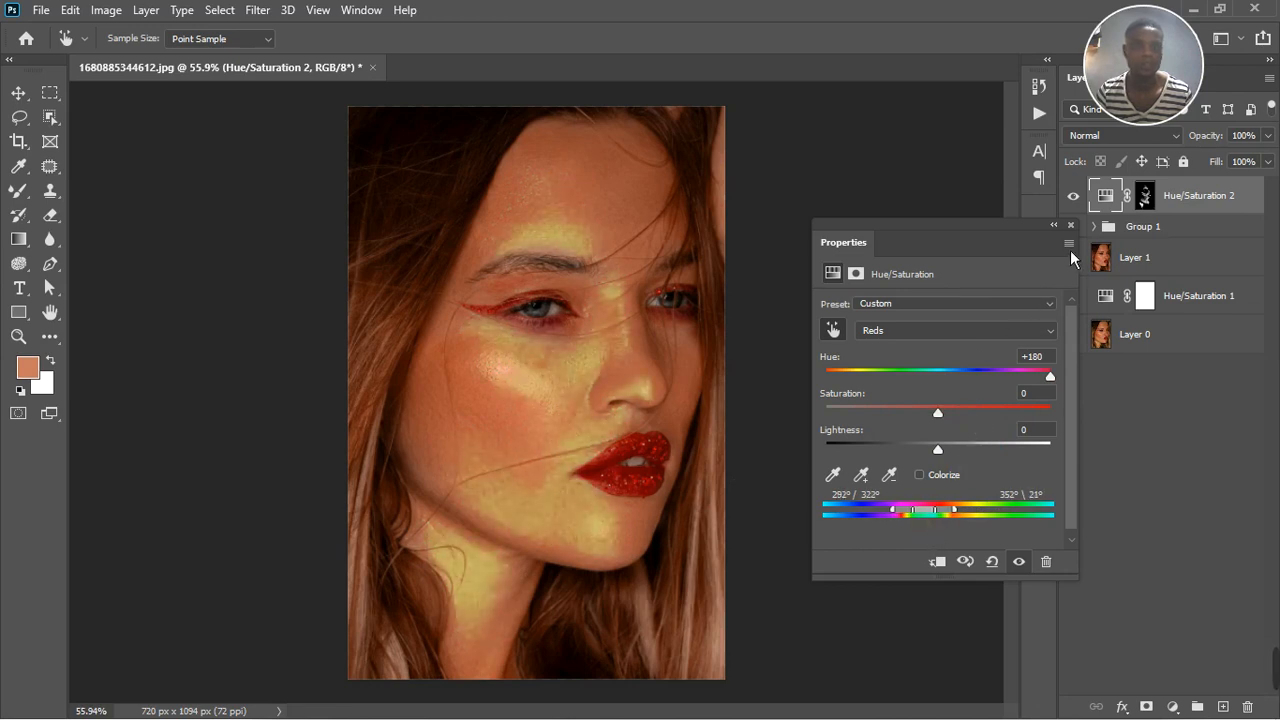
Set the Reds hue to +8 and saturation to +20, and check the skin across the face and neck
drag(1050, 377, 901, 384)
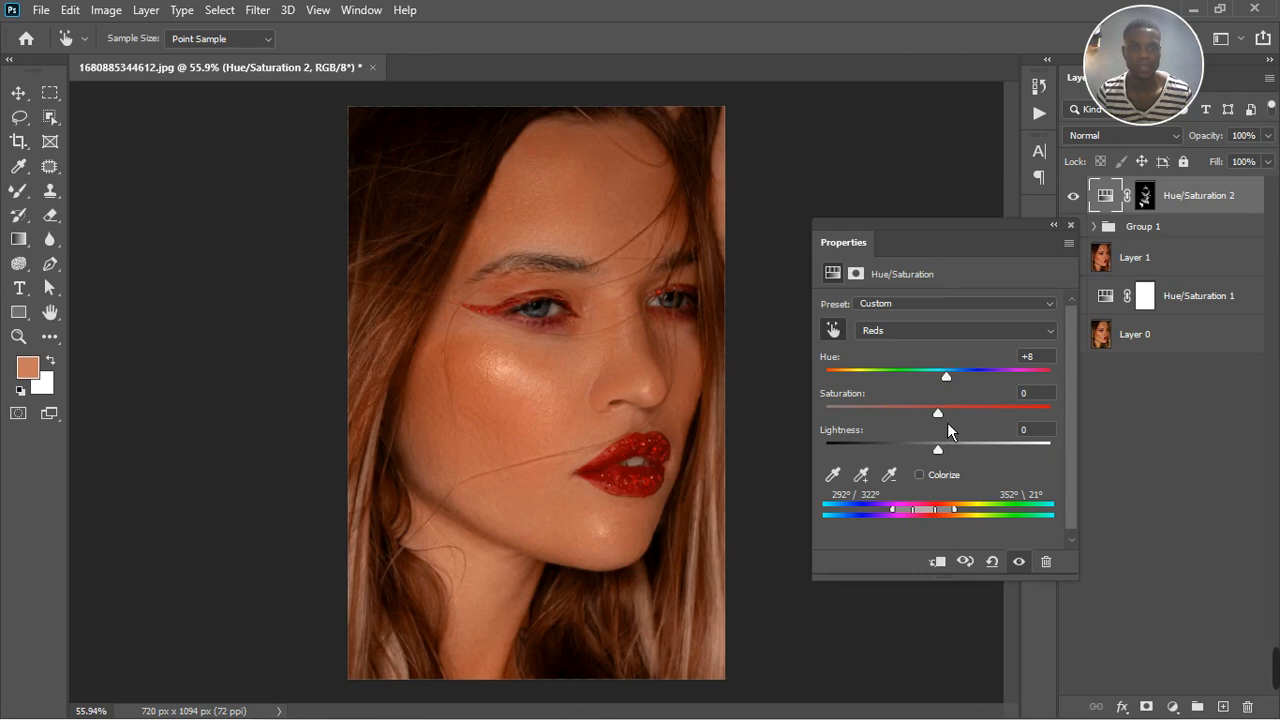
drag(947, 422, 970, 419)
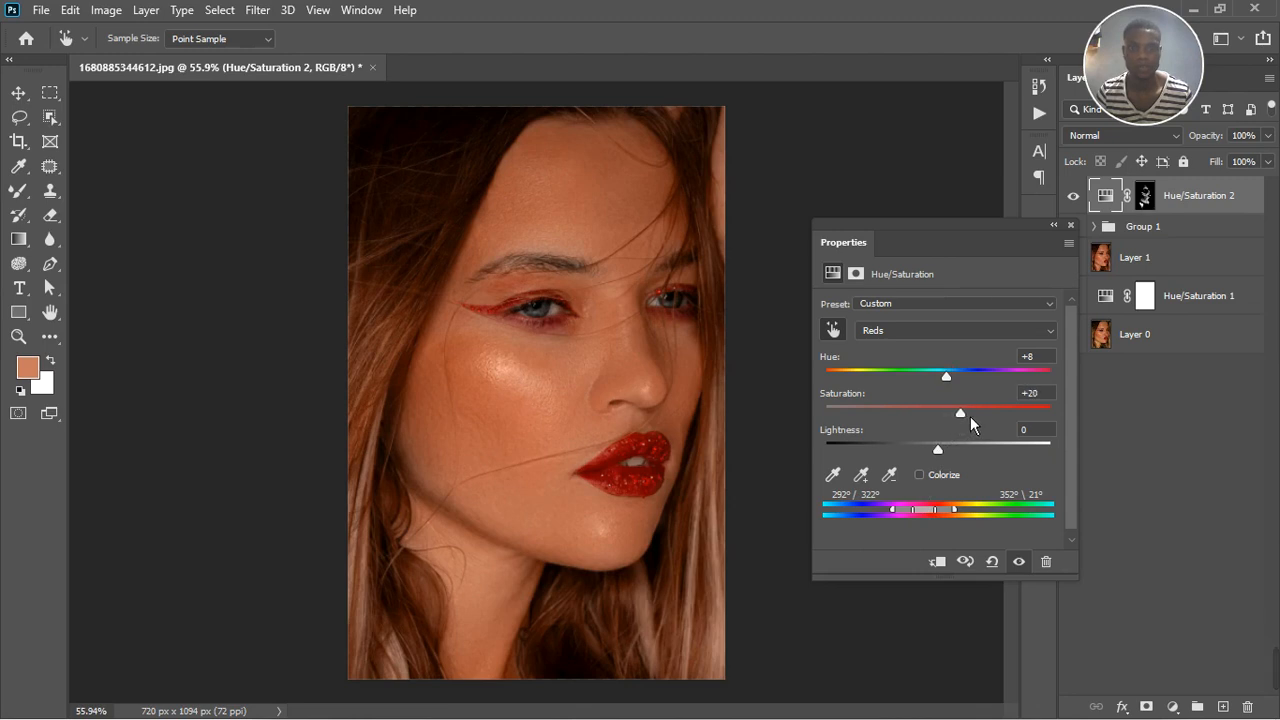
click(1070, 225)
scroll(560, 388, up, 2)
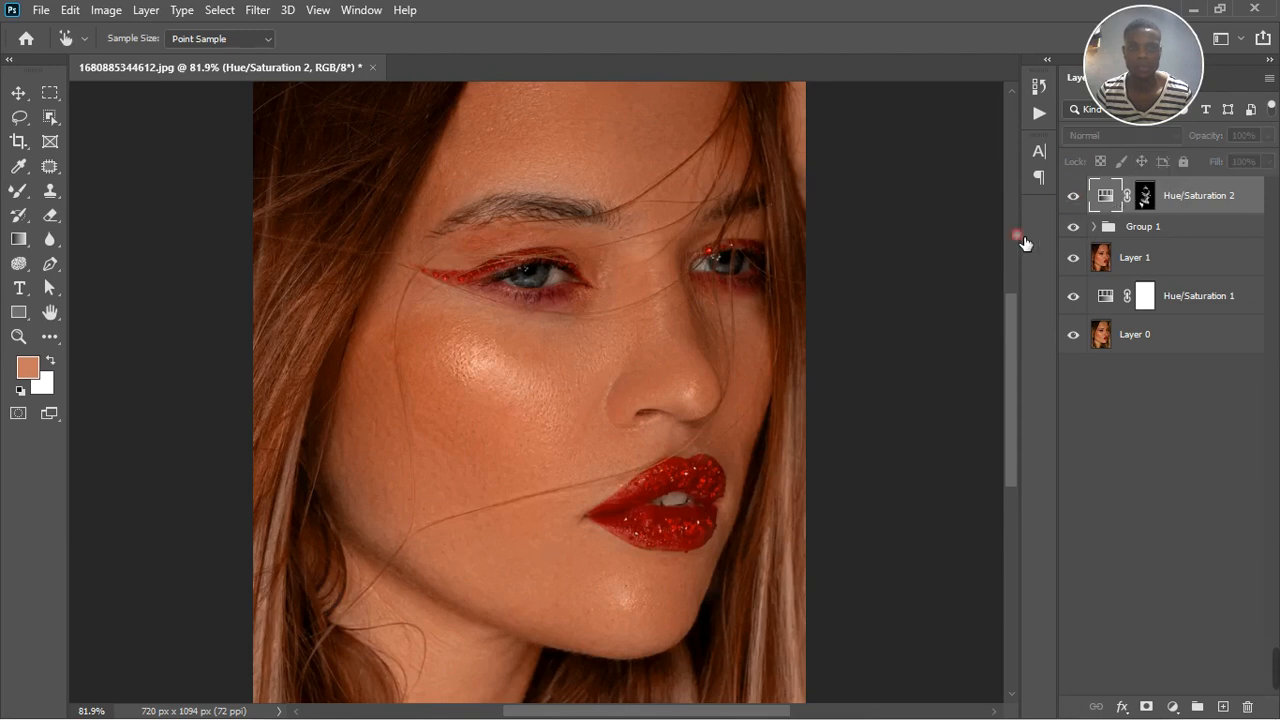
scroll(563, 492, down, 4)
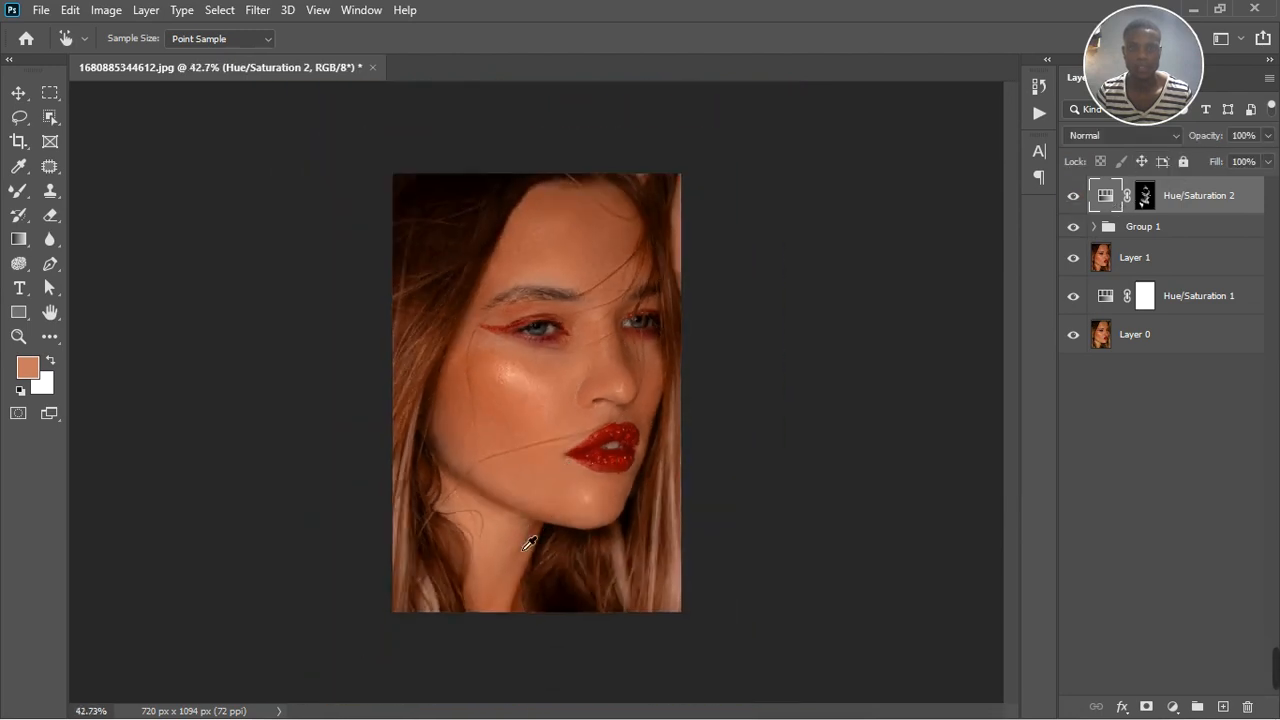
scroll(607, 376, up, 1)
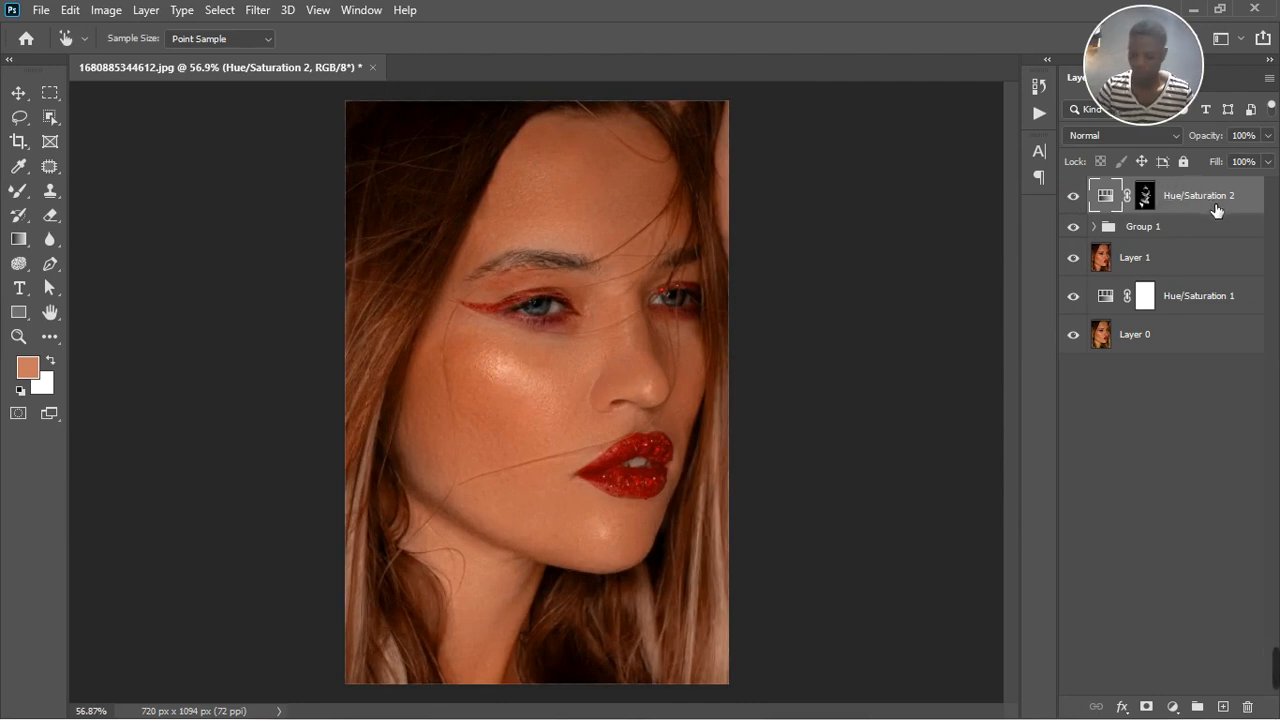
Stamp all visible layers onto a new top layer and add another Hue/Saturation adjustment above it
key(ctrl+shift+alt+e)
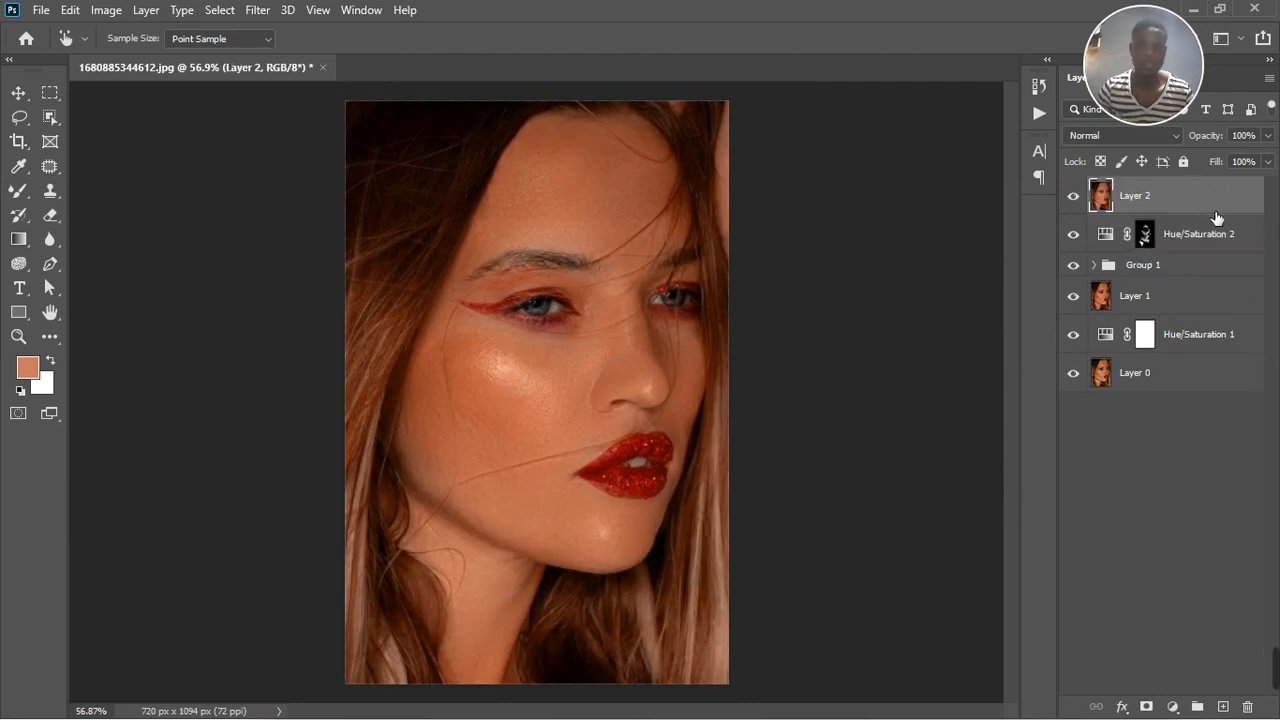
click(1172, 706)
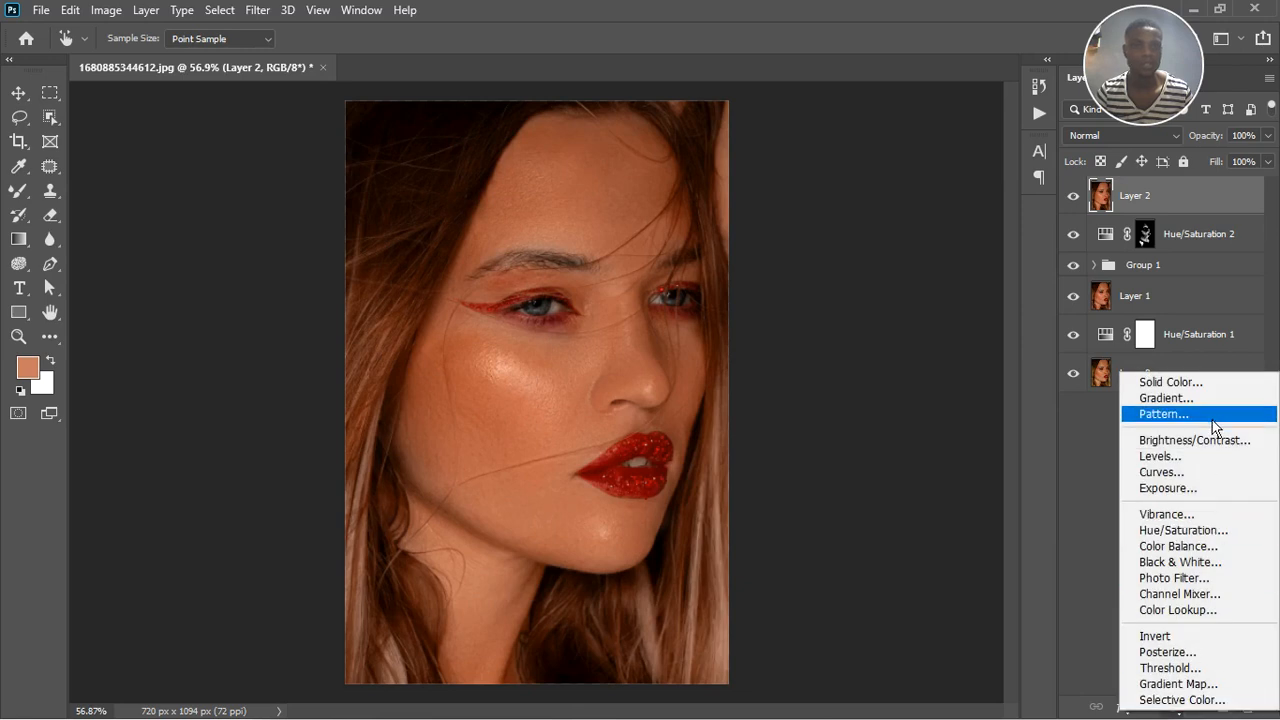
click(1109, 474)
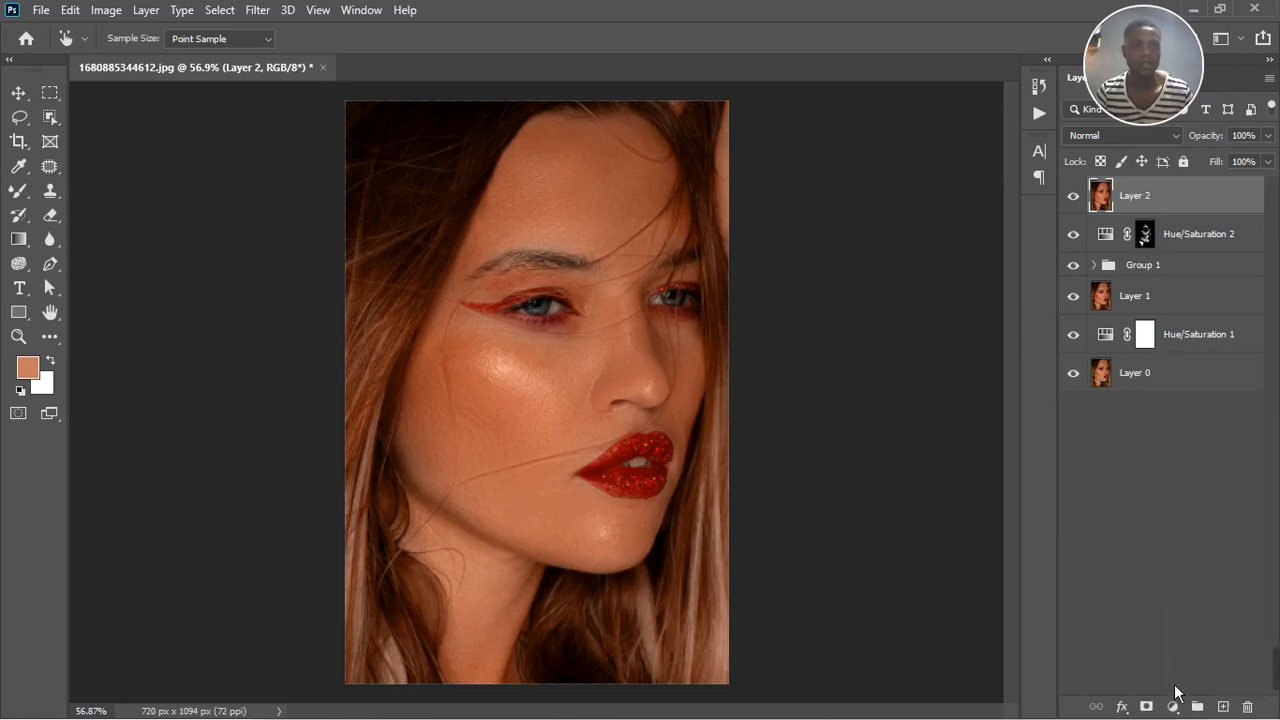
click(1173, 706)
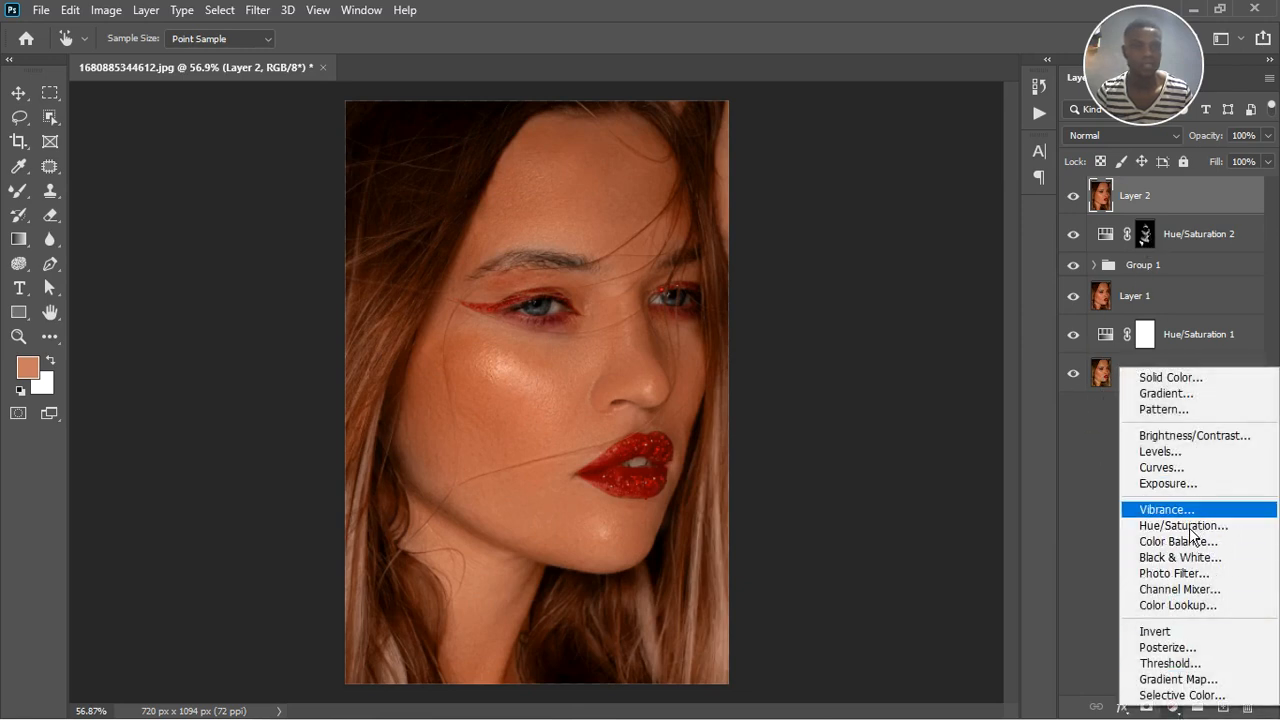
click(1190, 526)
key(s)
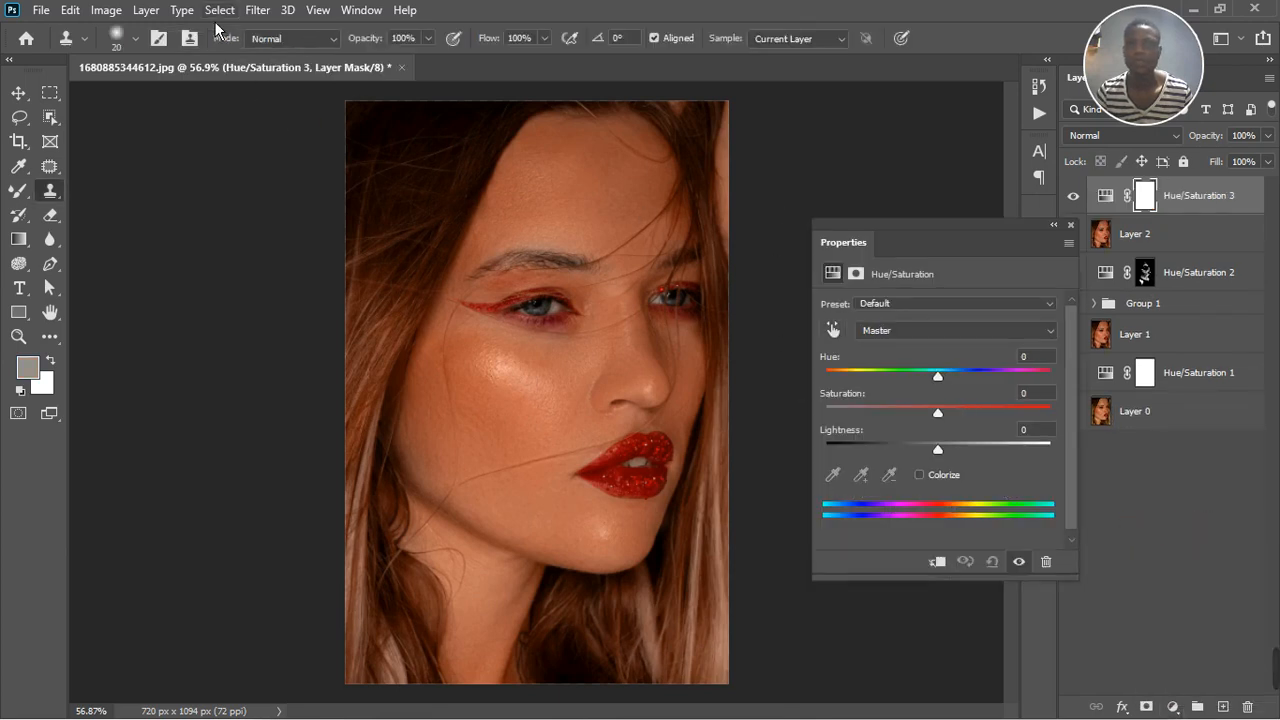
Mask the top Hue/Saturation adjustment with a Color Range sampled across the cheek, chin, neck, forehead and nose, using a fuzziness of 15
click(219, 10)
click(258, 195)
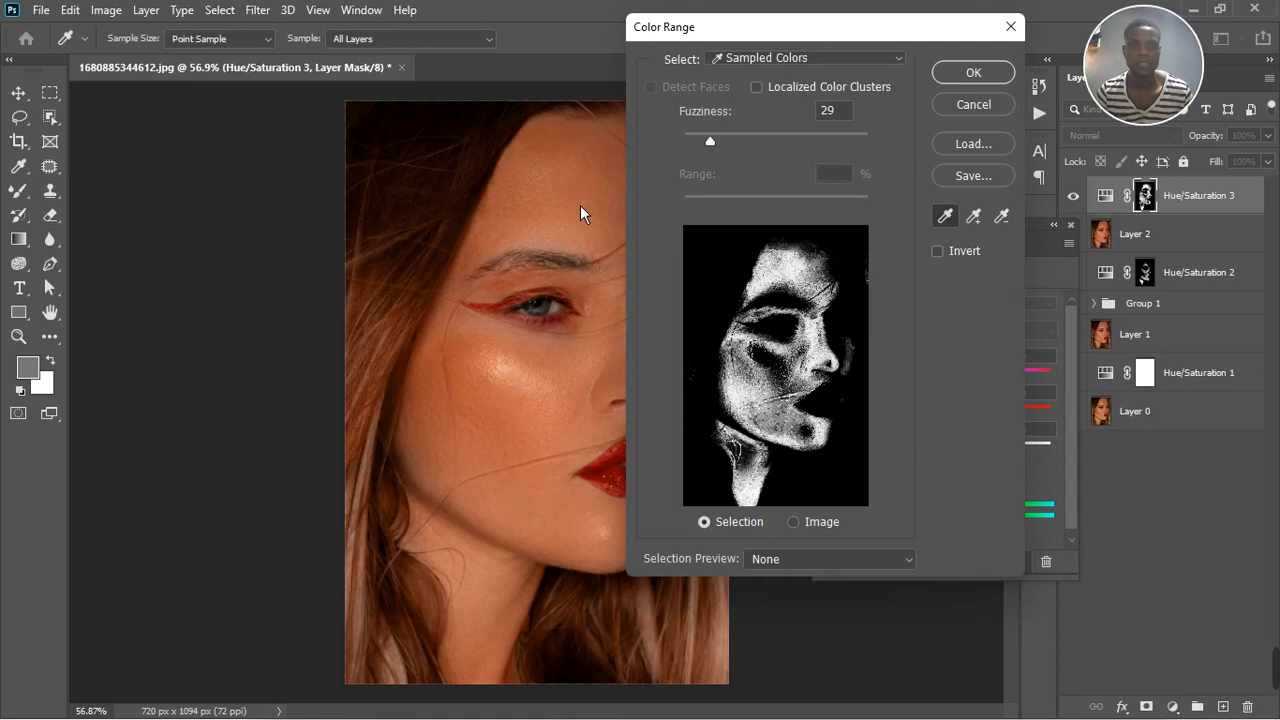
click(508, 406)
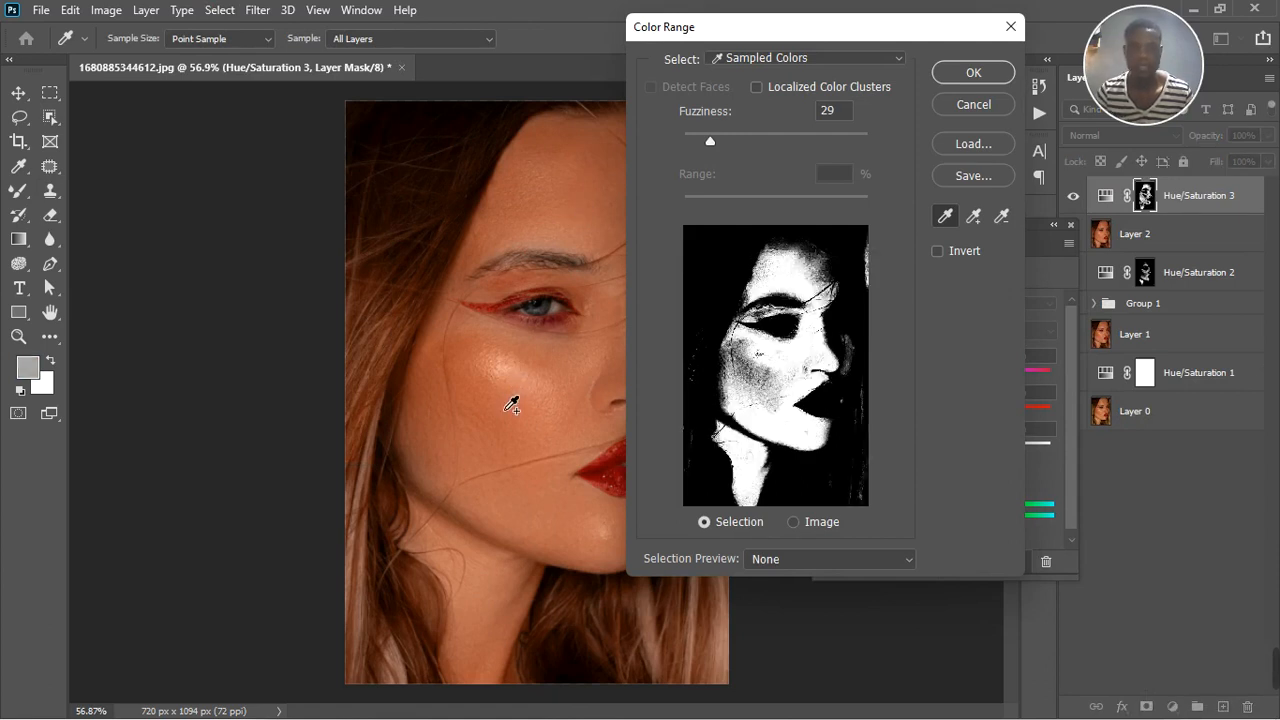
click(618, 539)
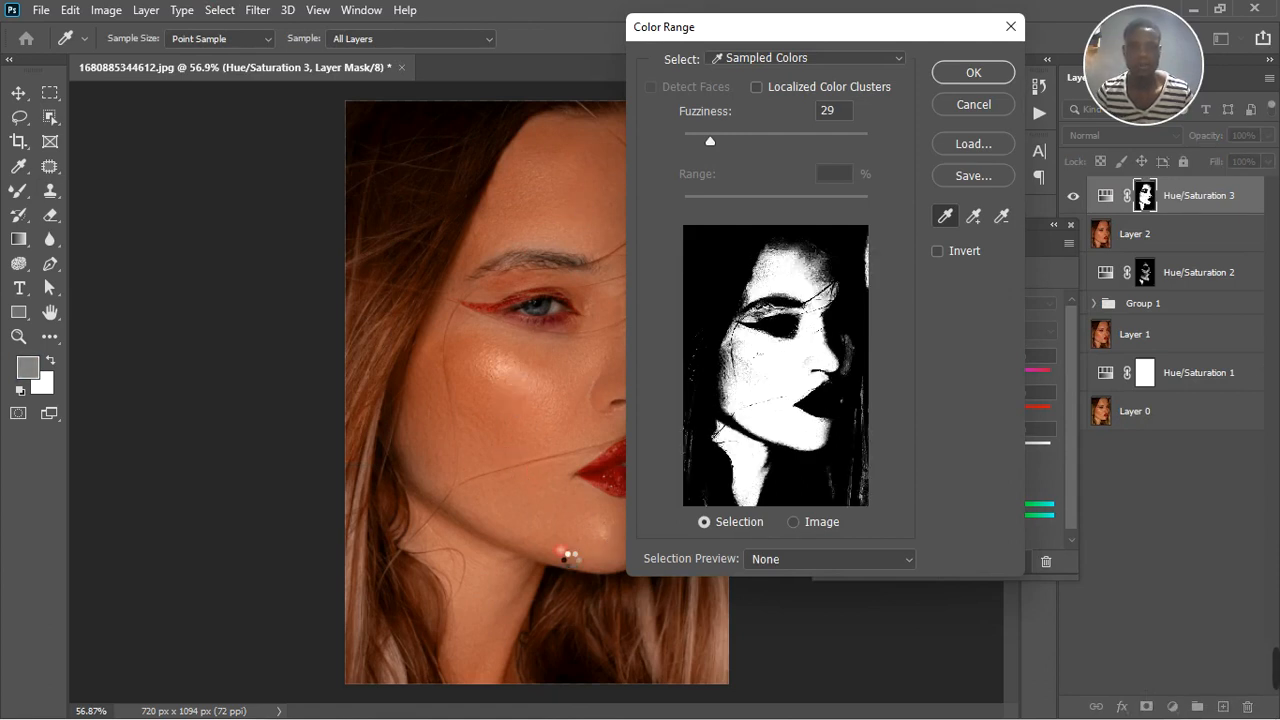
click(526, 598)
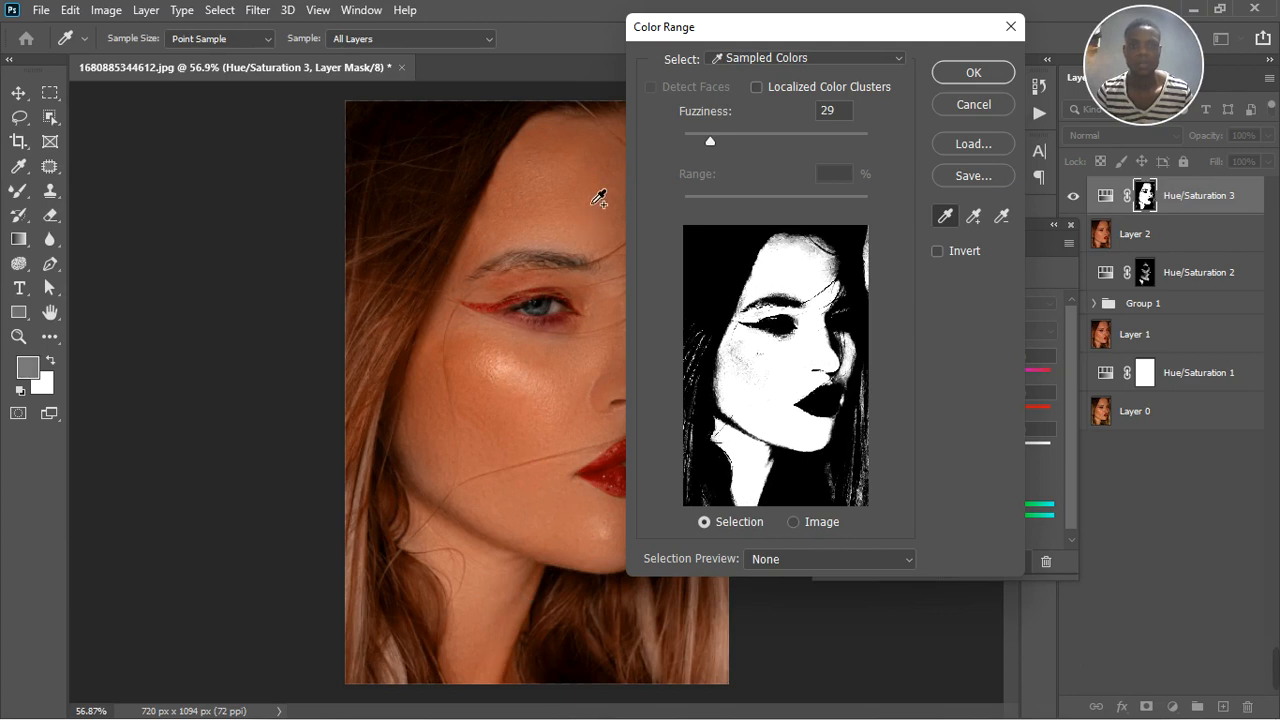
click(606, 158)
click(587, 145)
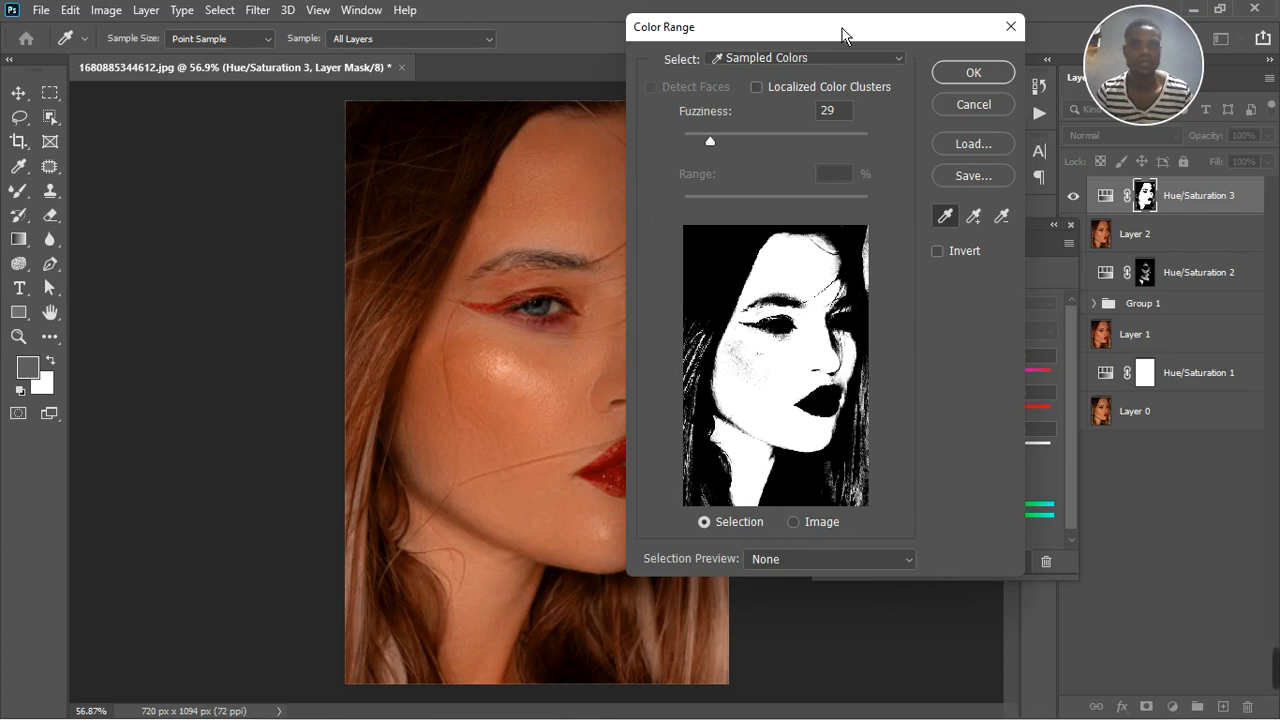
drag(842, 35, 948, 93)
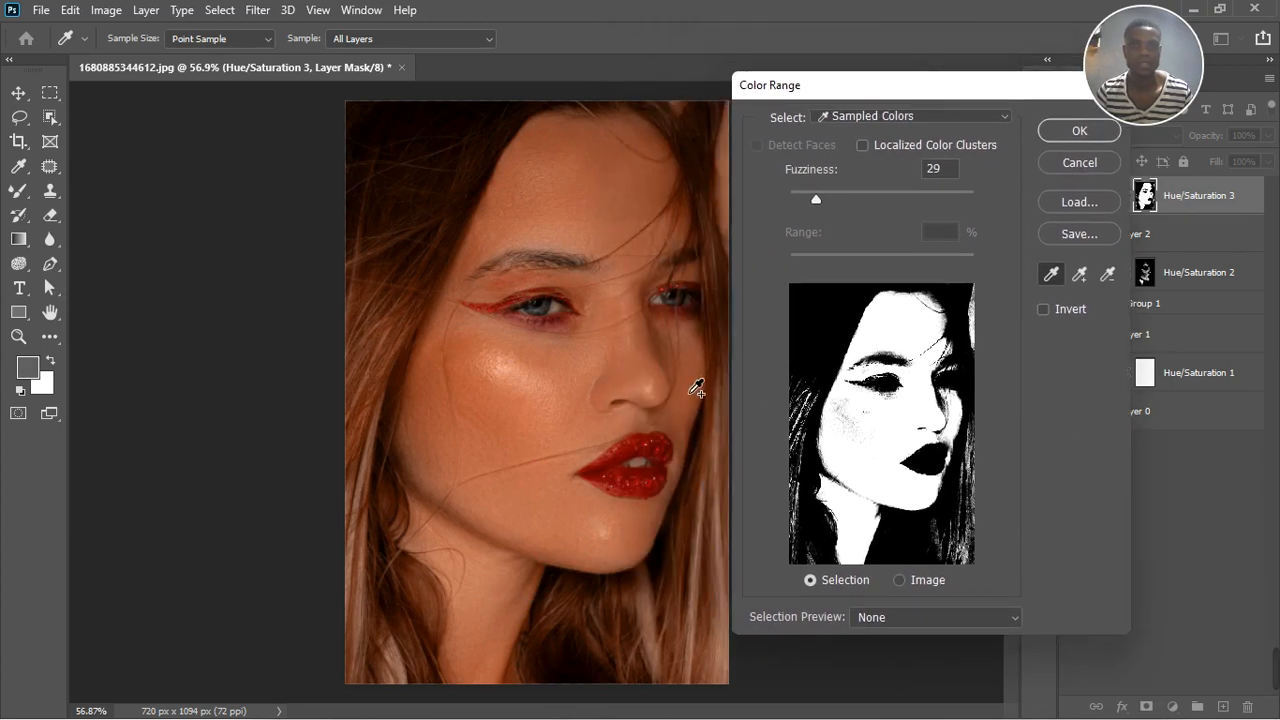
click(666, 352)
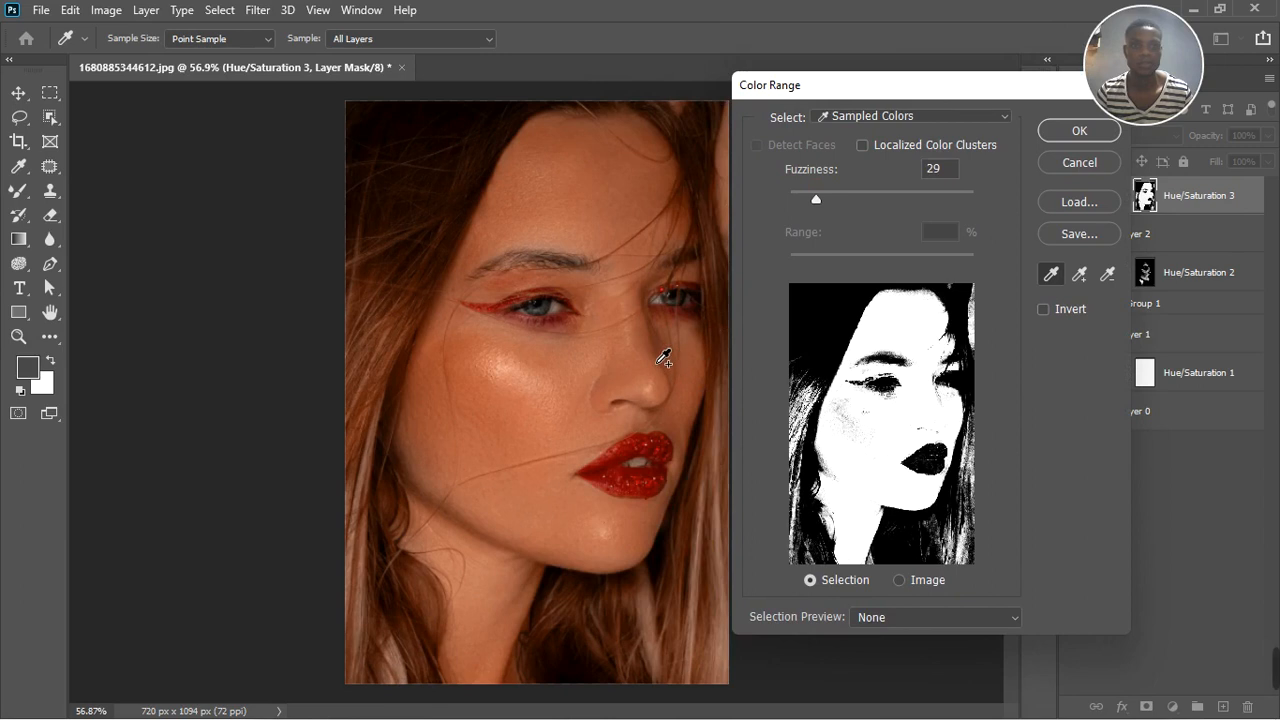
drag(831, 209, 814, 213)
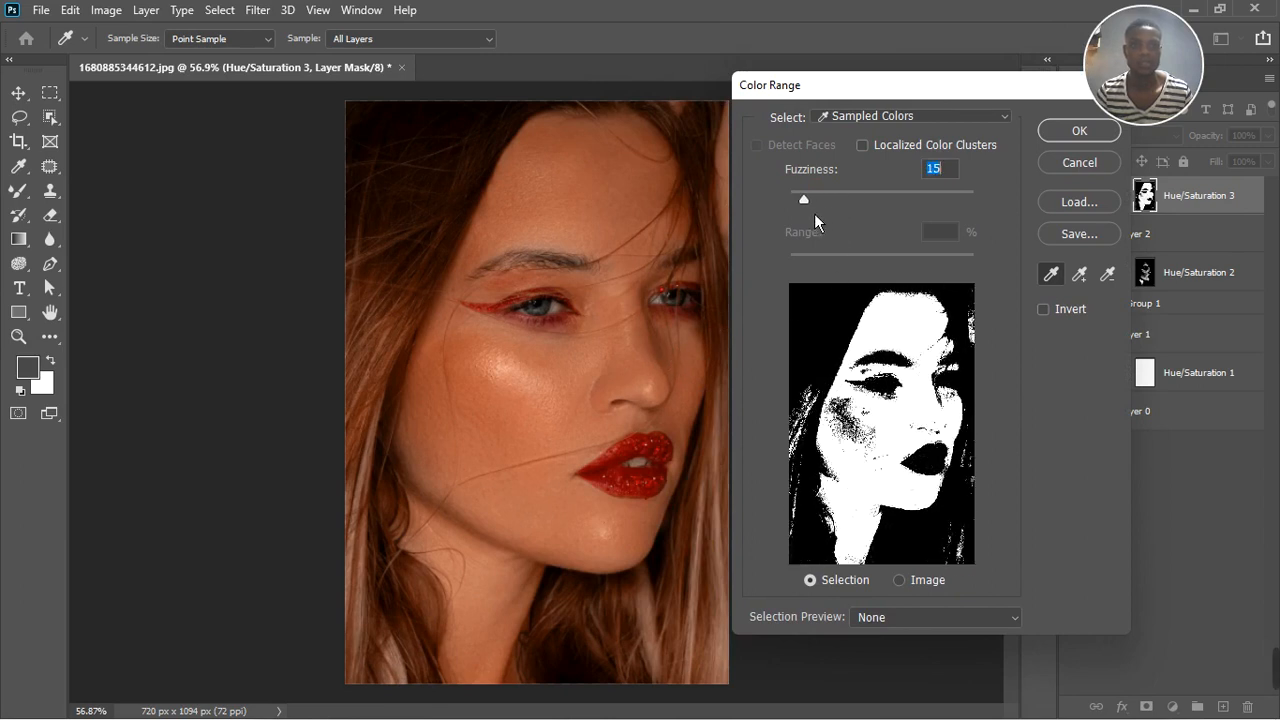
click(1080, 131)
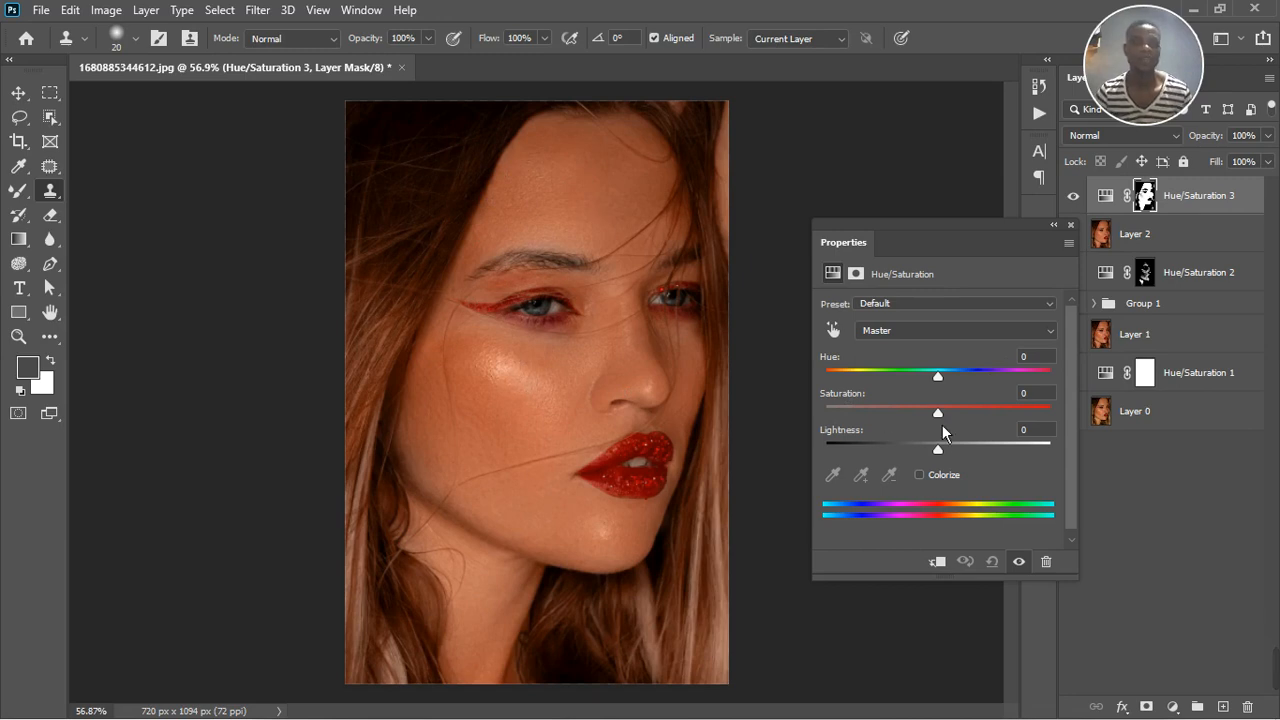
mouse_move(949, 385)
mouse_down()
mouse_move(934, 389)
mouse_move(949, 385)
mouse_up()
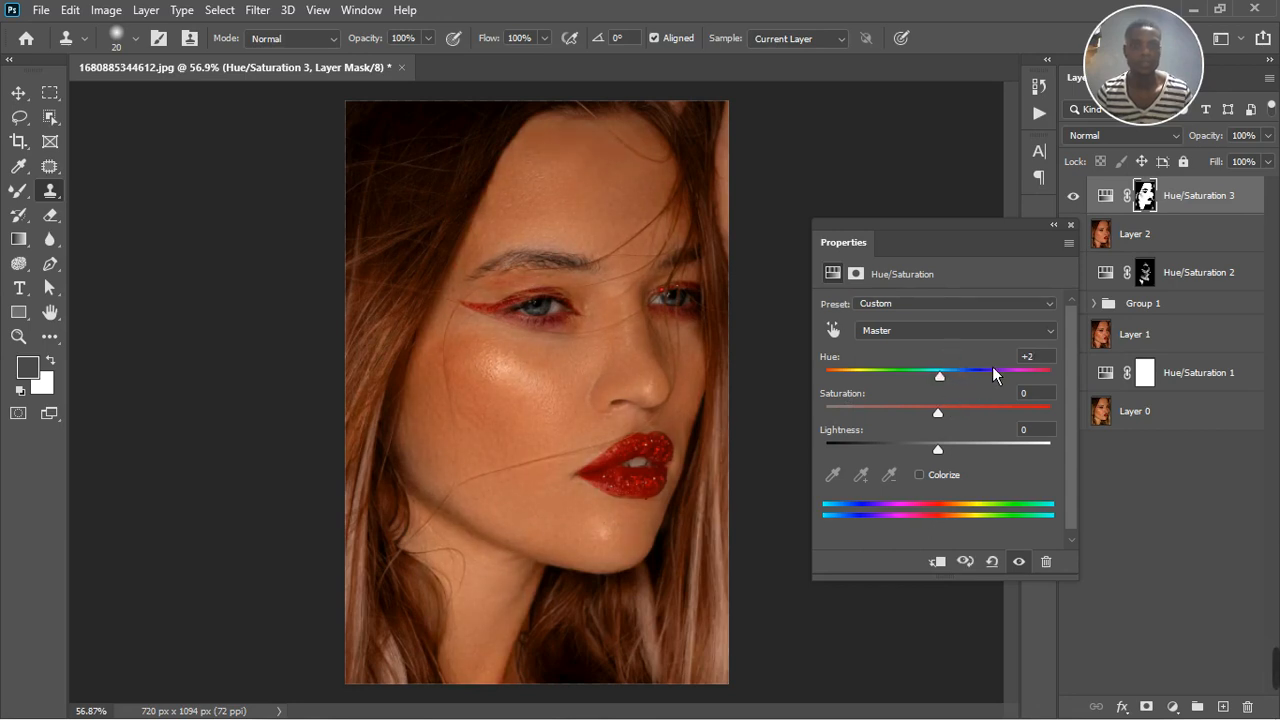
double_click(1028, 357)
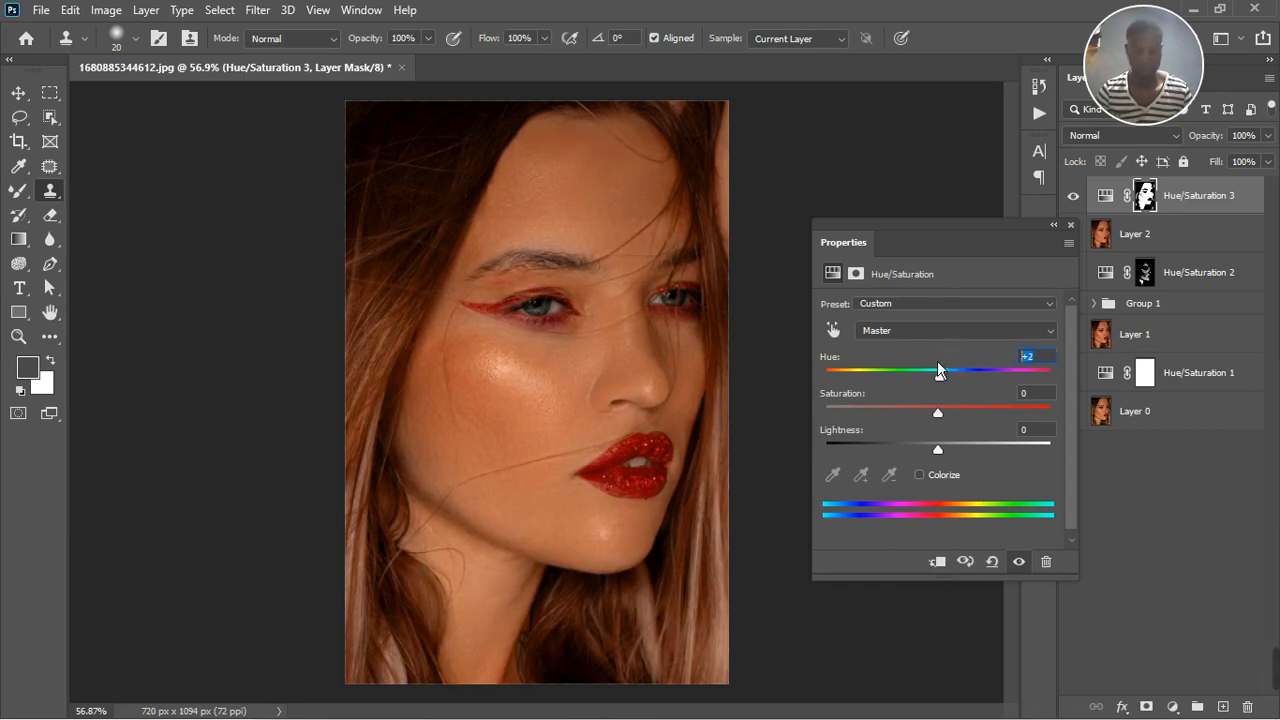
text(0)
Set the Reds hue to +4 and saturation to -6, and compare the skin with and without the adjustment
click(927, 331)
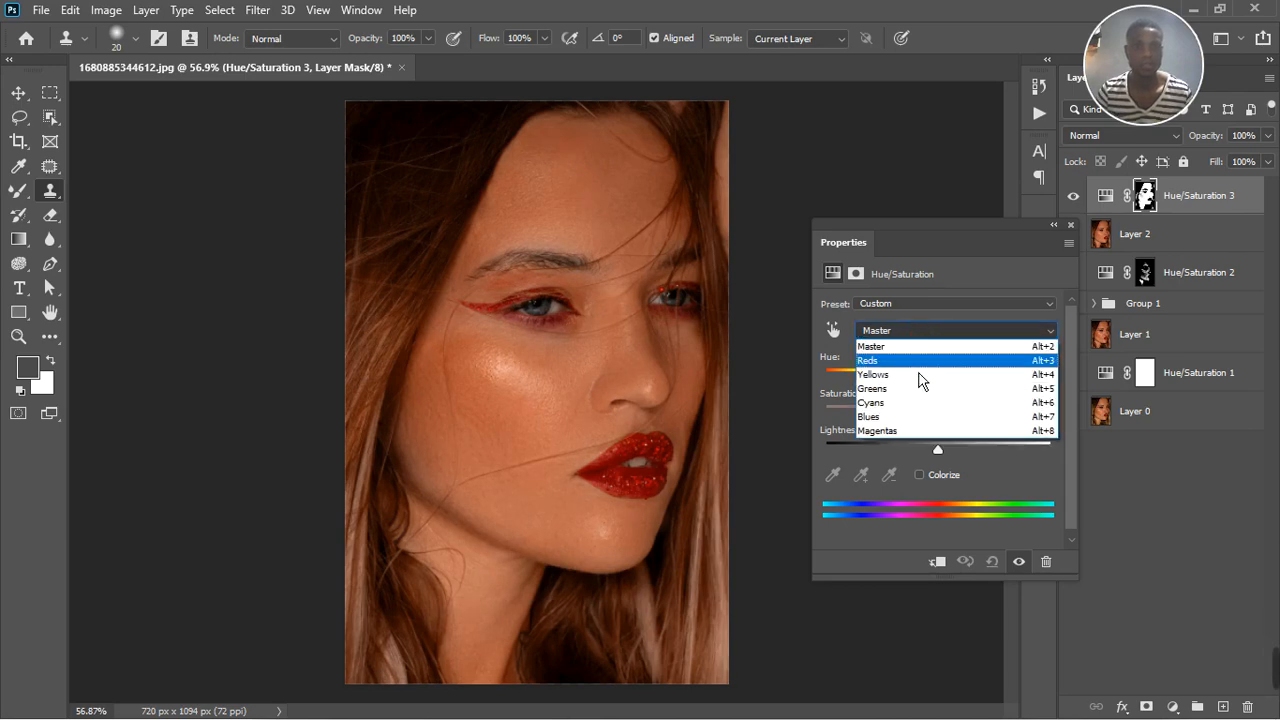
click(916, 366)
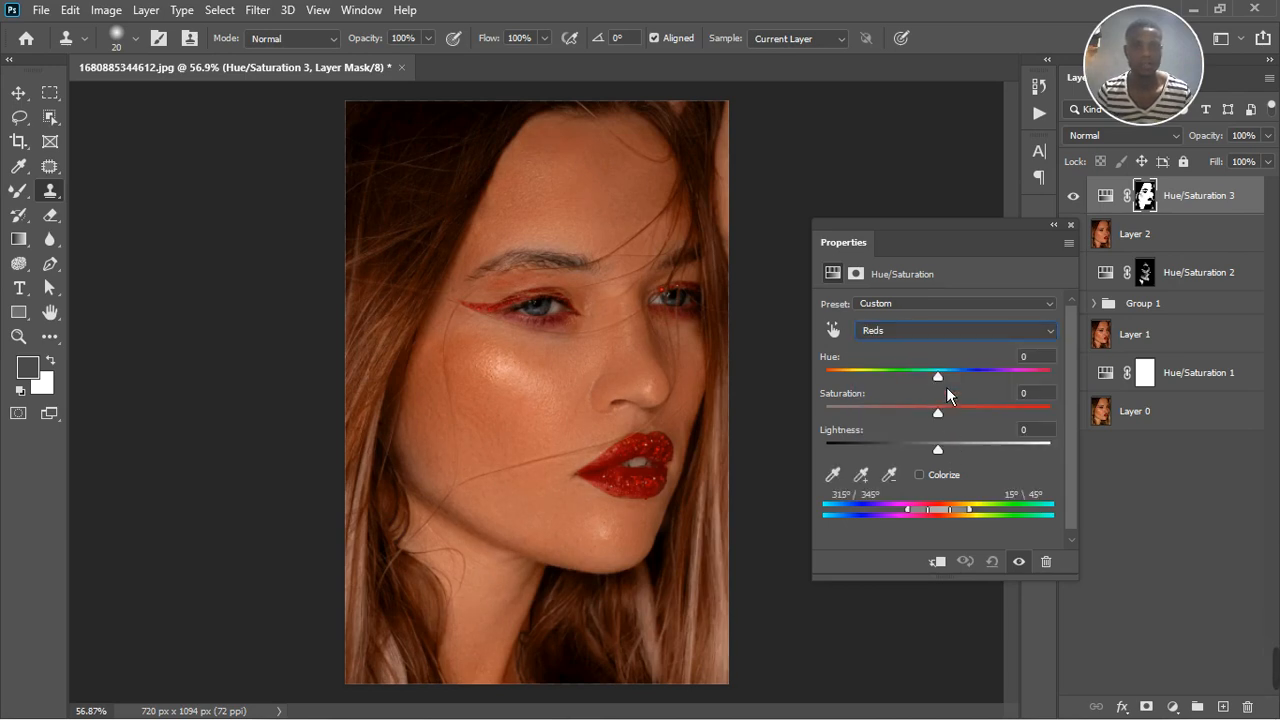
drag(946, 387, 941, 419)
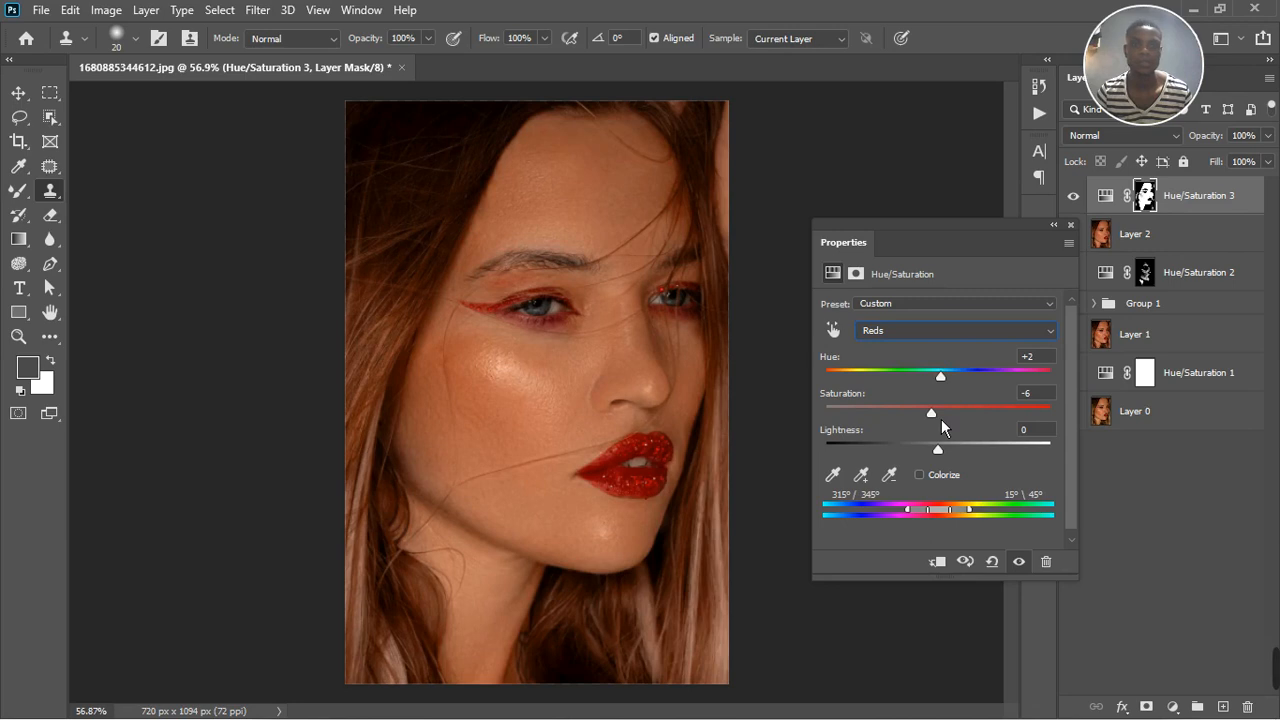
drag(950, 388, 950, 388)
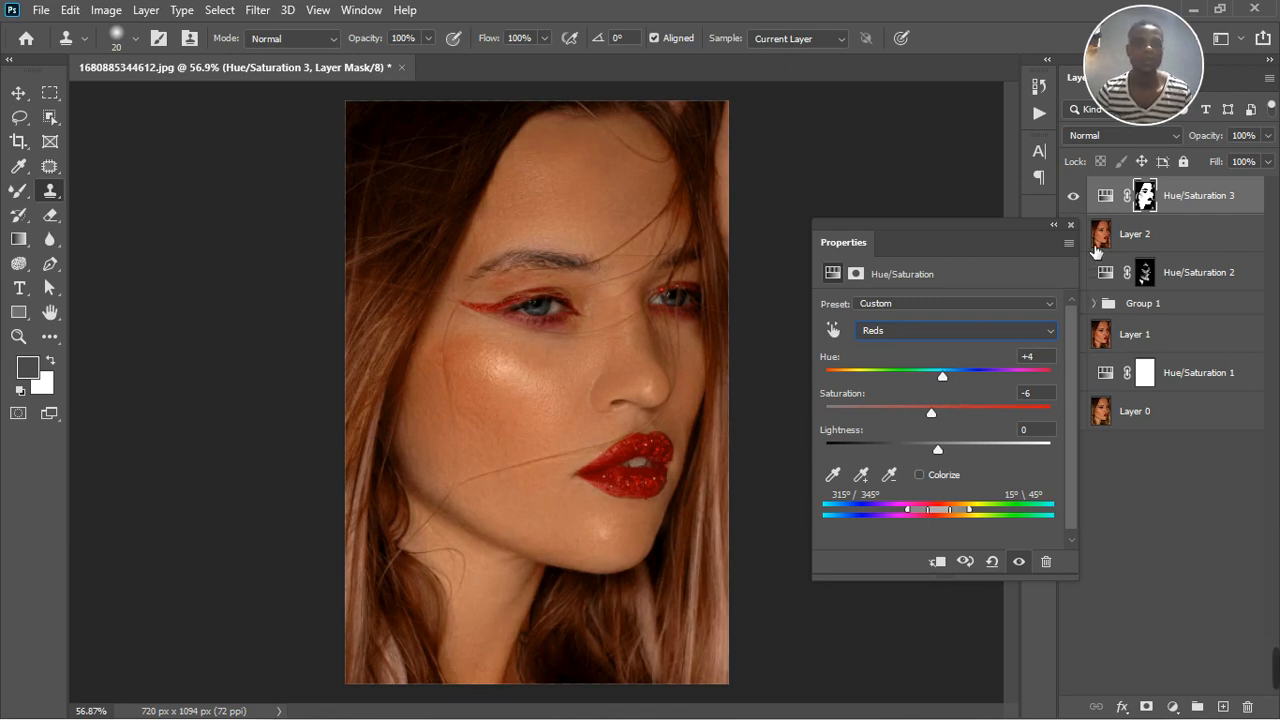
click(1074, 197)
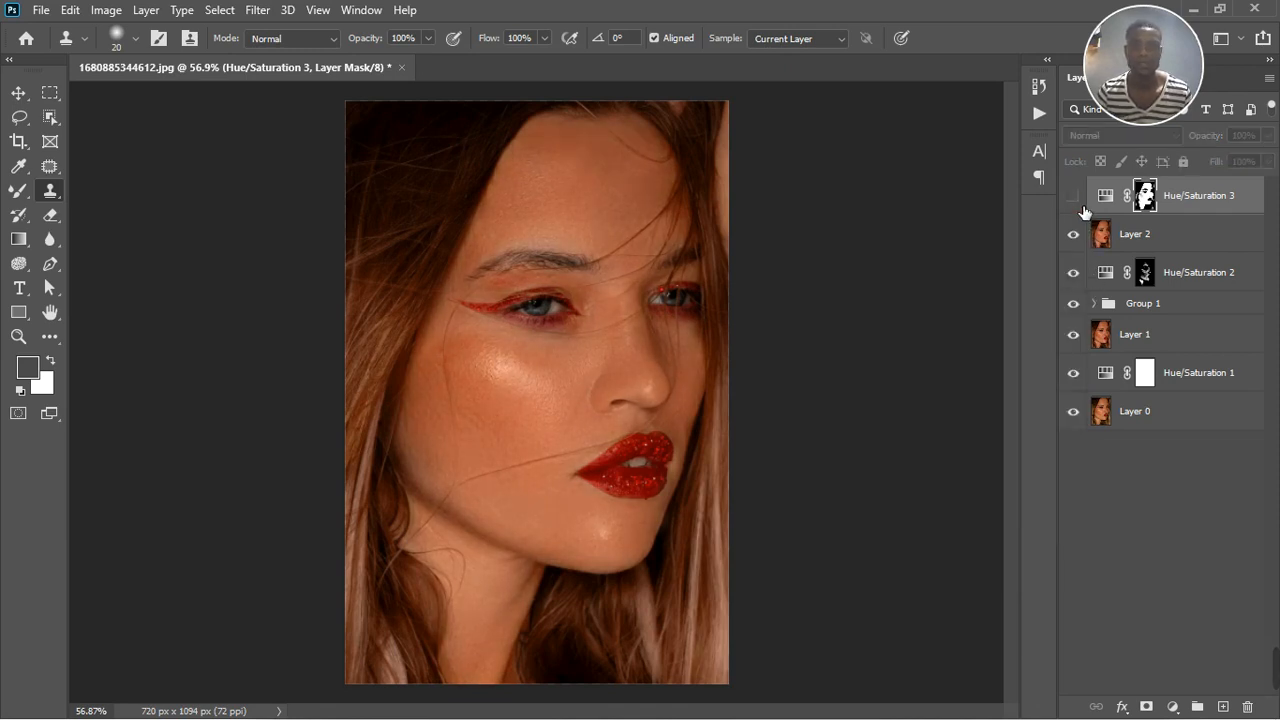
click(1075, 197)
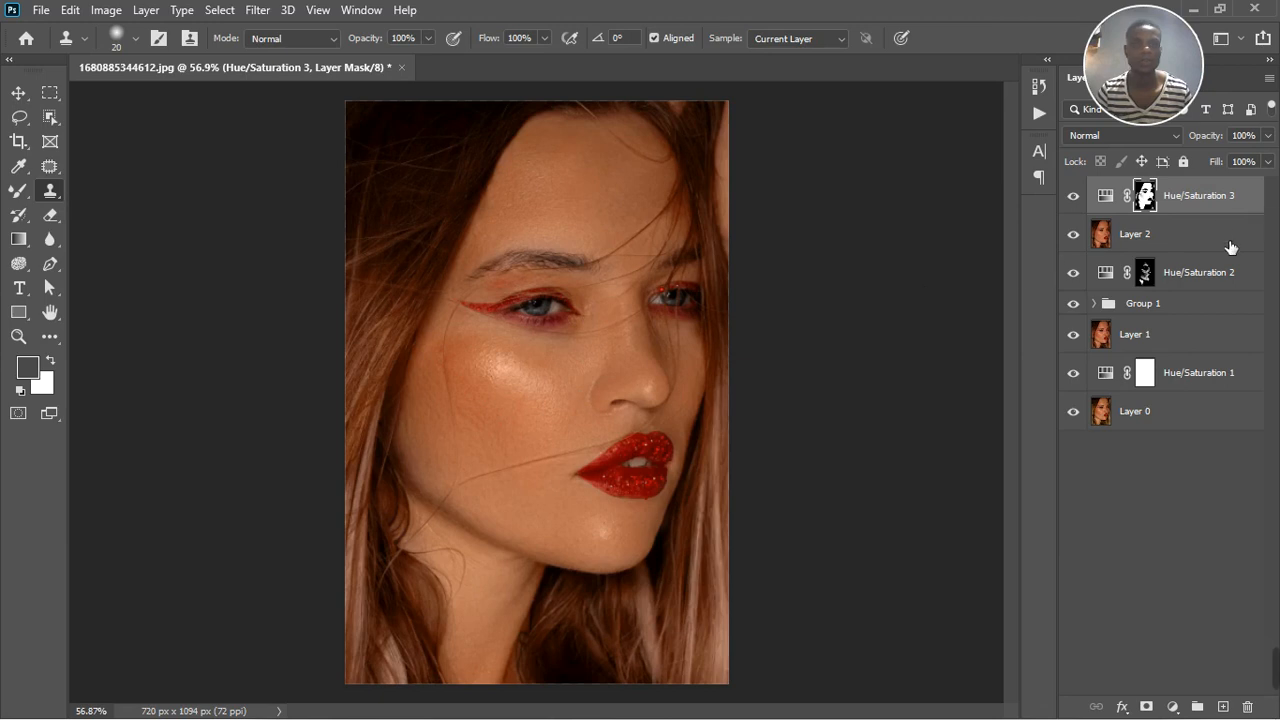
Add a Solid Color fill layer above the top Hue/Saturation adjustment
click(1175, 706)
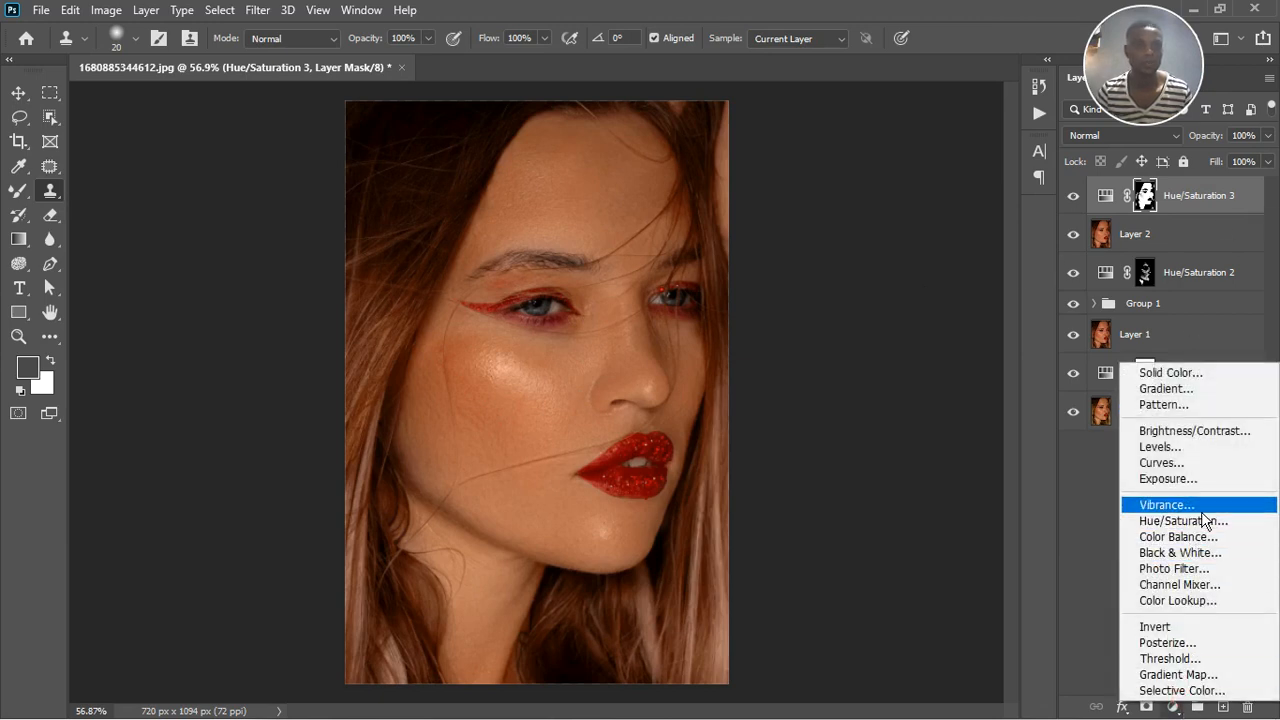
click(1200, 374)
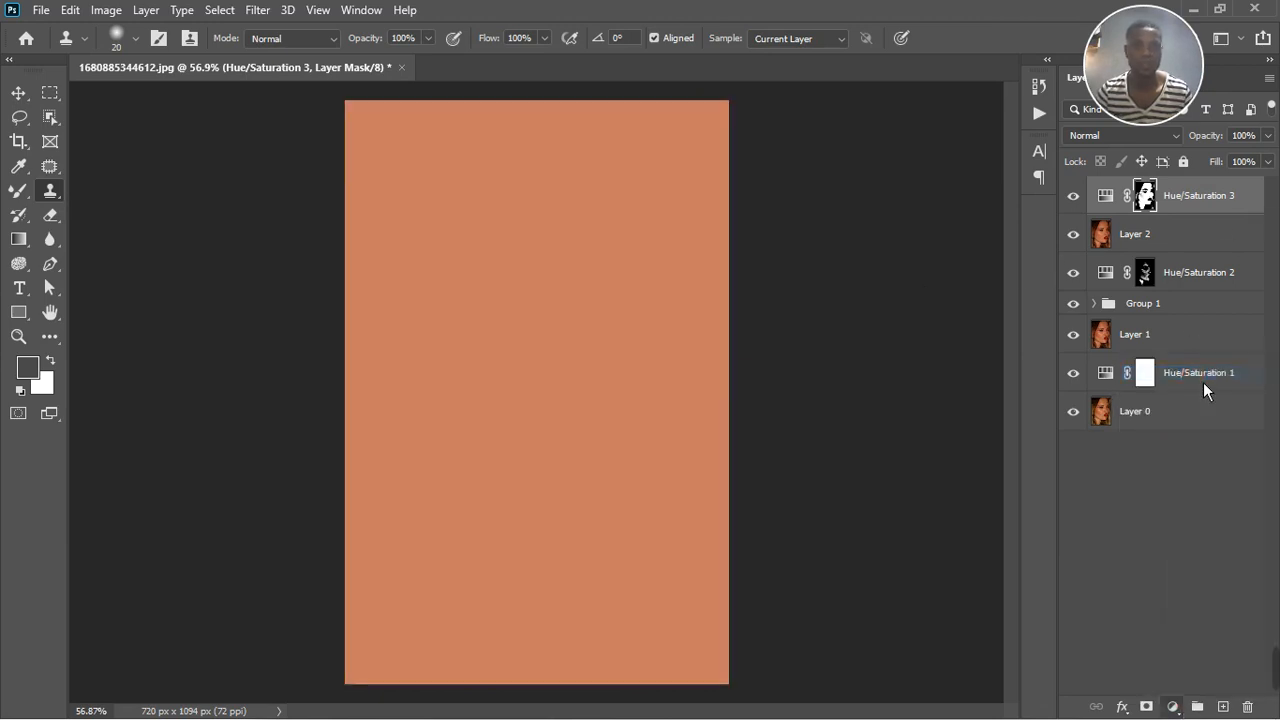
click(1215, 147)
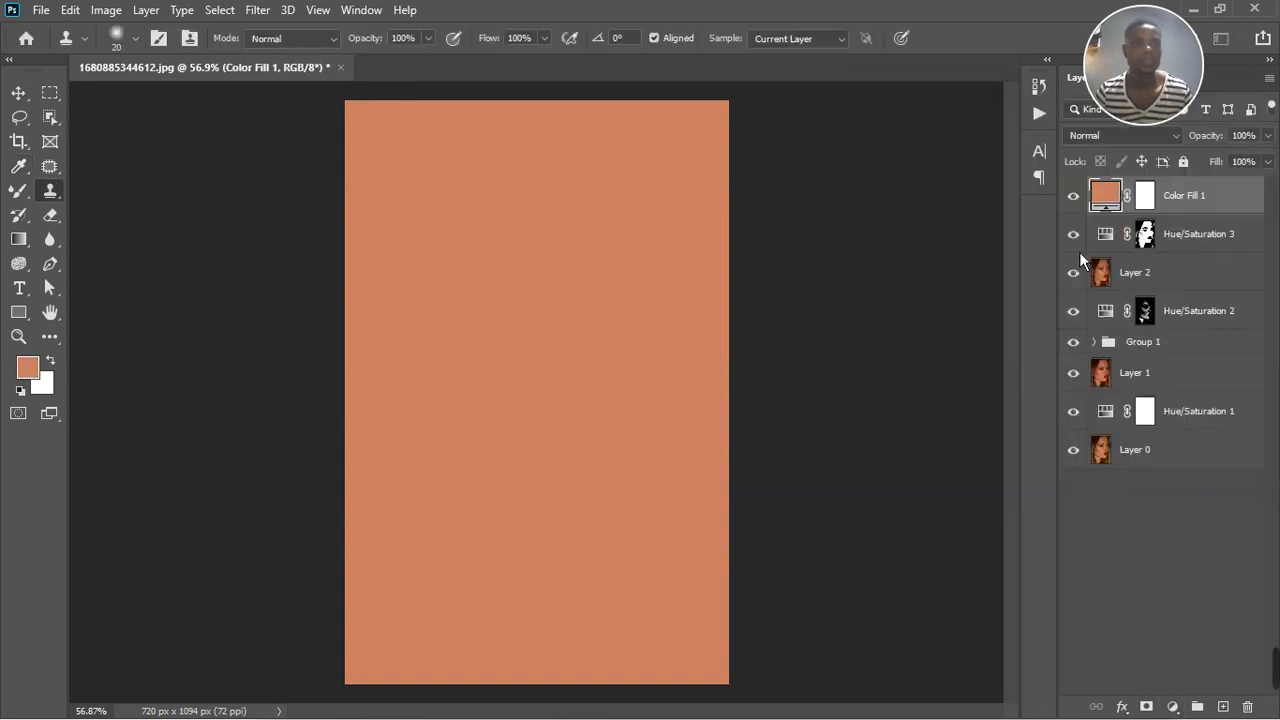
Hide the color fill, recolor it by sampling the white of the eye, and raise that color's brightness to 88% (#daaea0)
click(1075, 197)
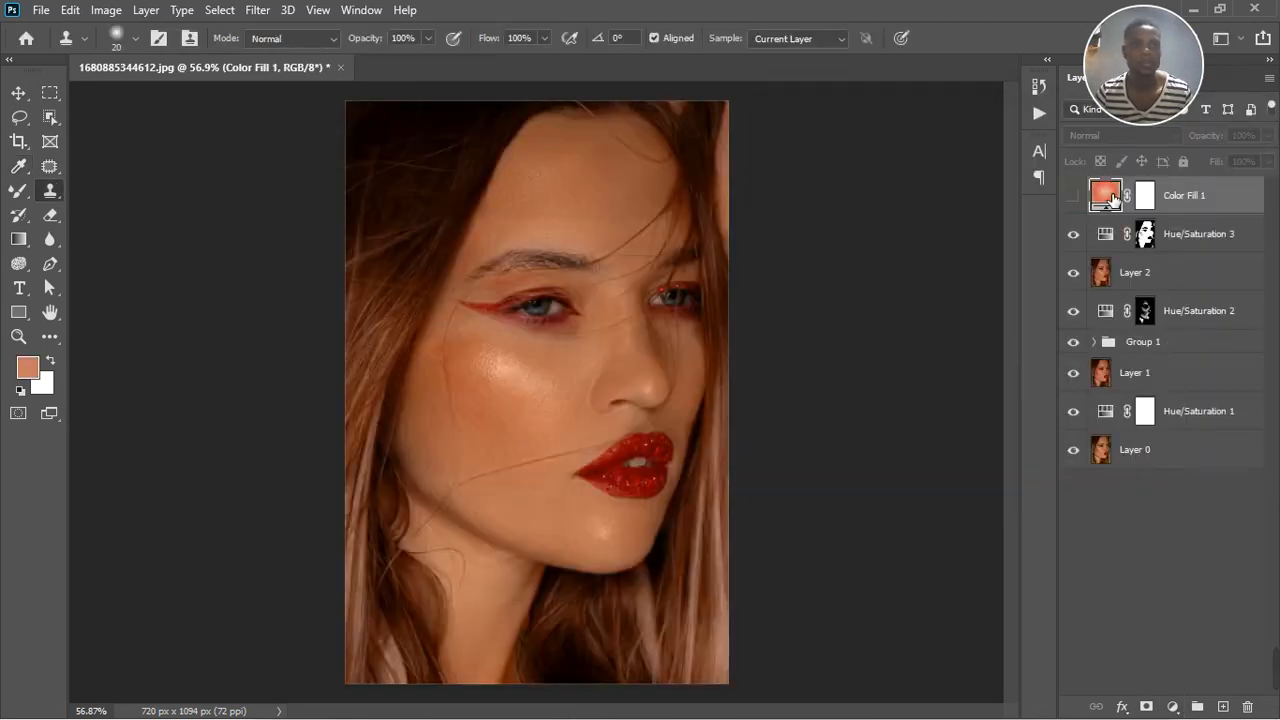
double_click(1113, 197)
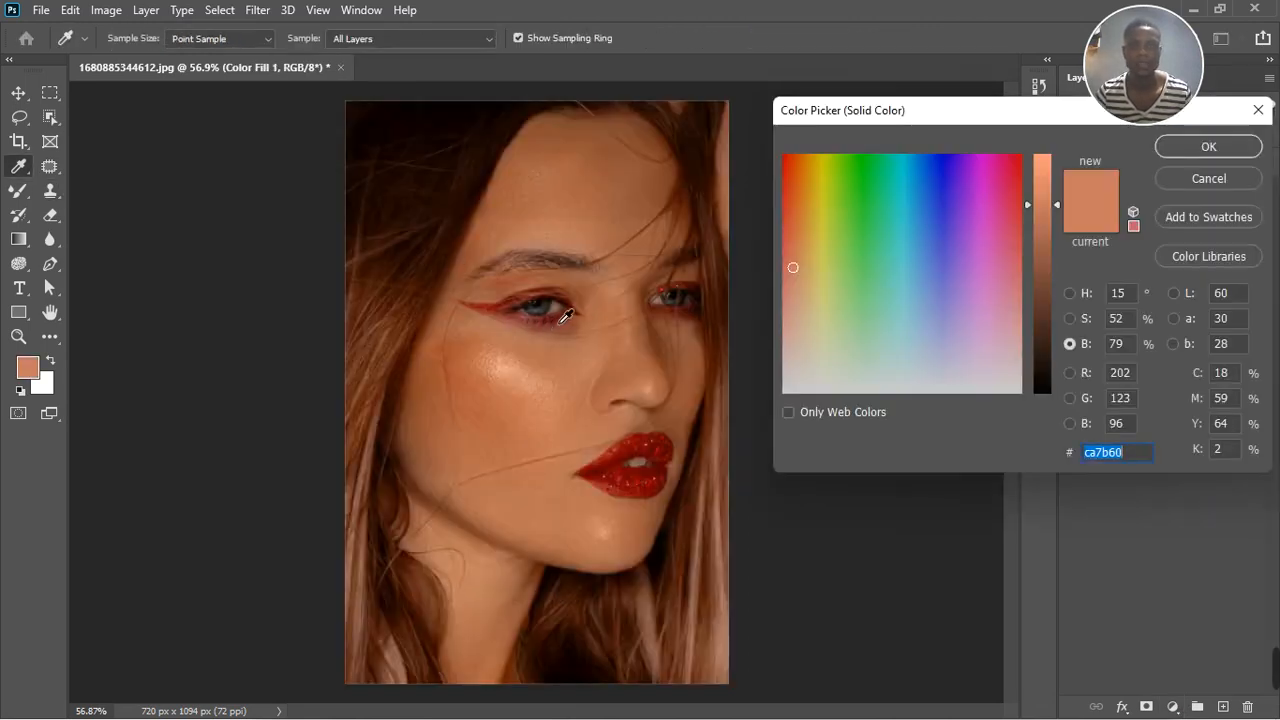
click(560, 319)
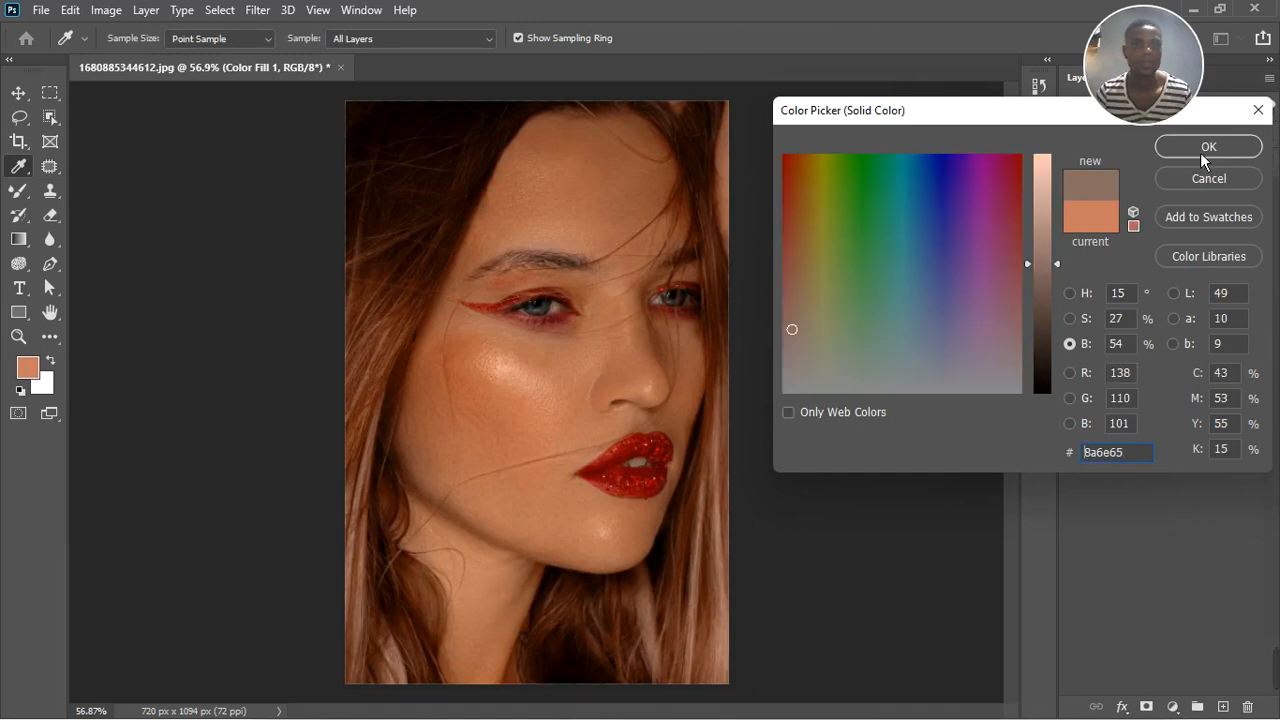
drag(1067, 273, 1069, 191)
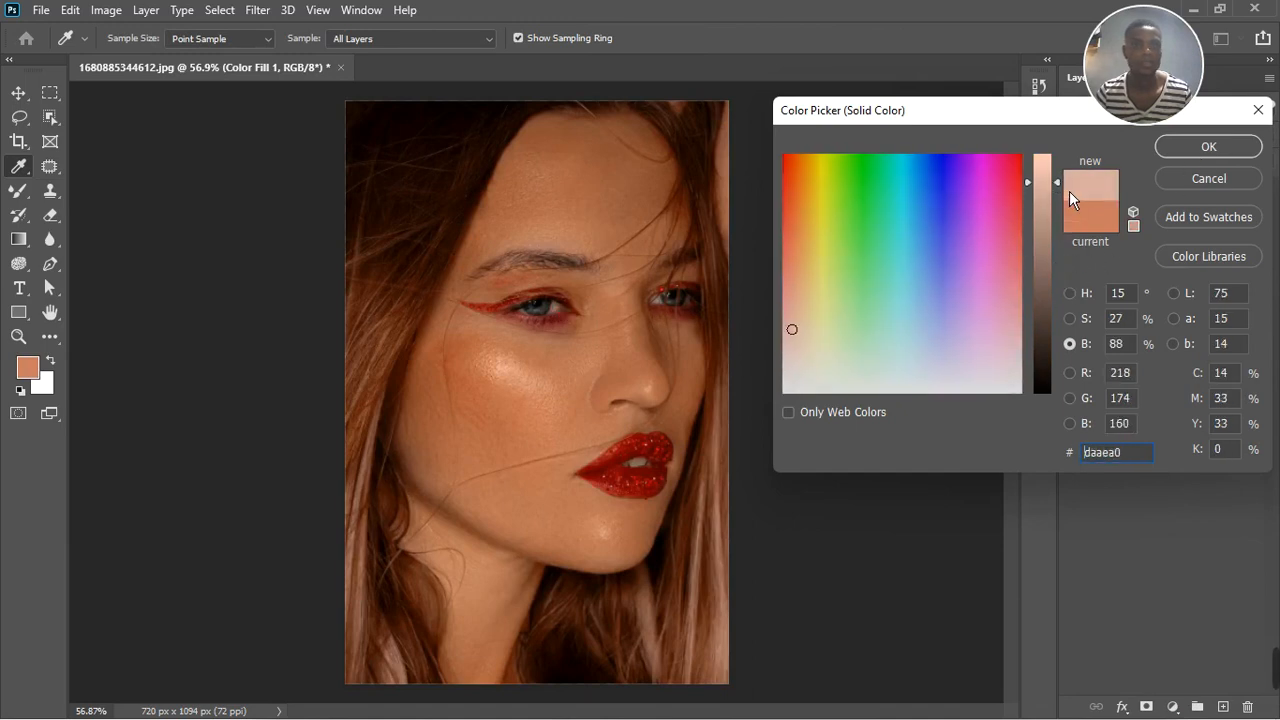
click(1190, 150)
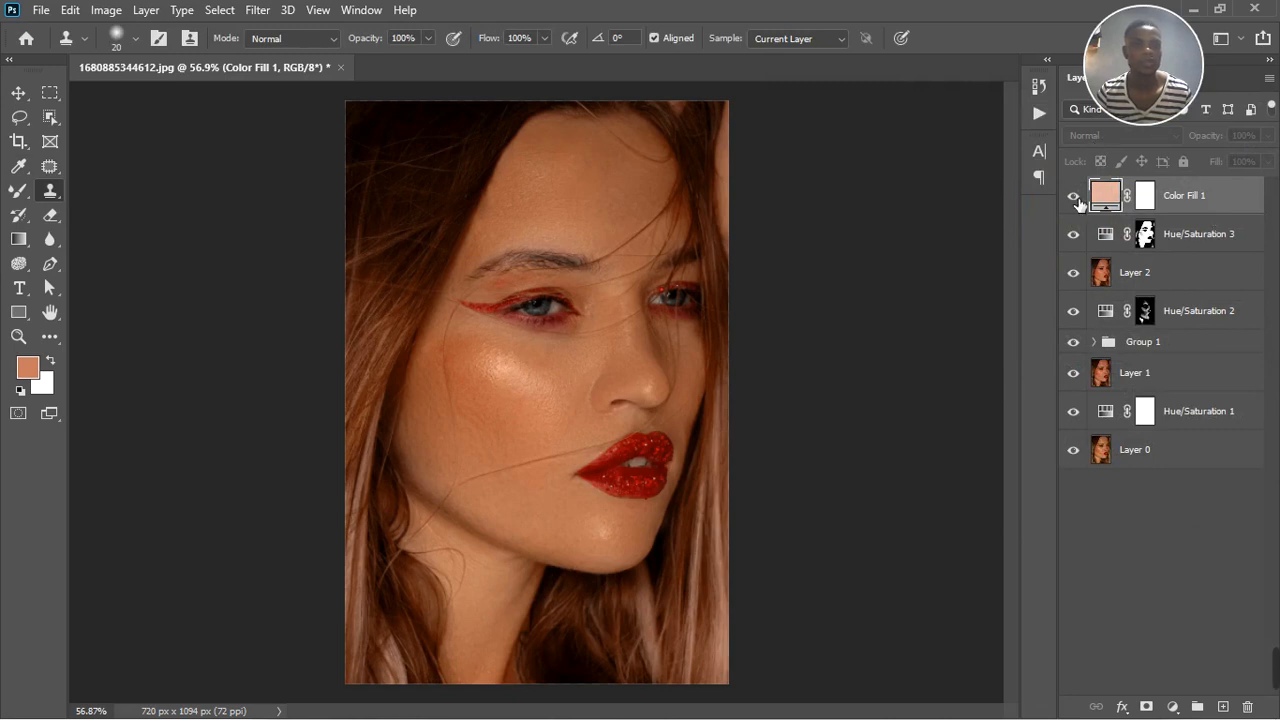
Show the color fill with the Divide blend mode, and invert its layer mask to black
click(1074, 197)
click(1120, 135)
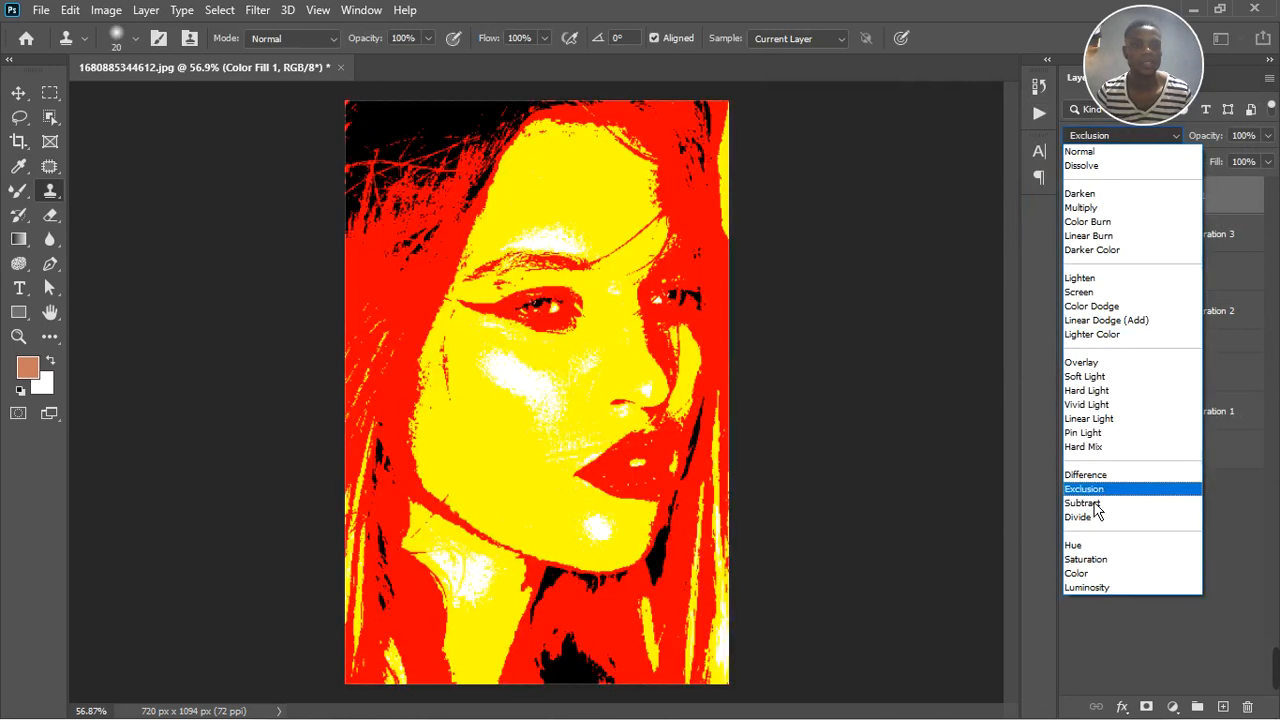
click(1100, 518)
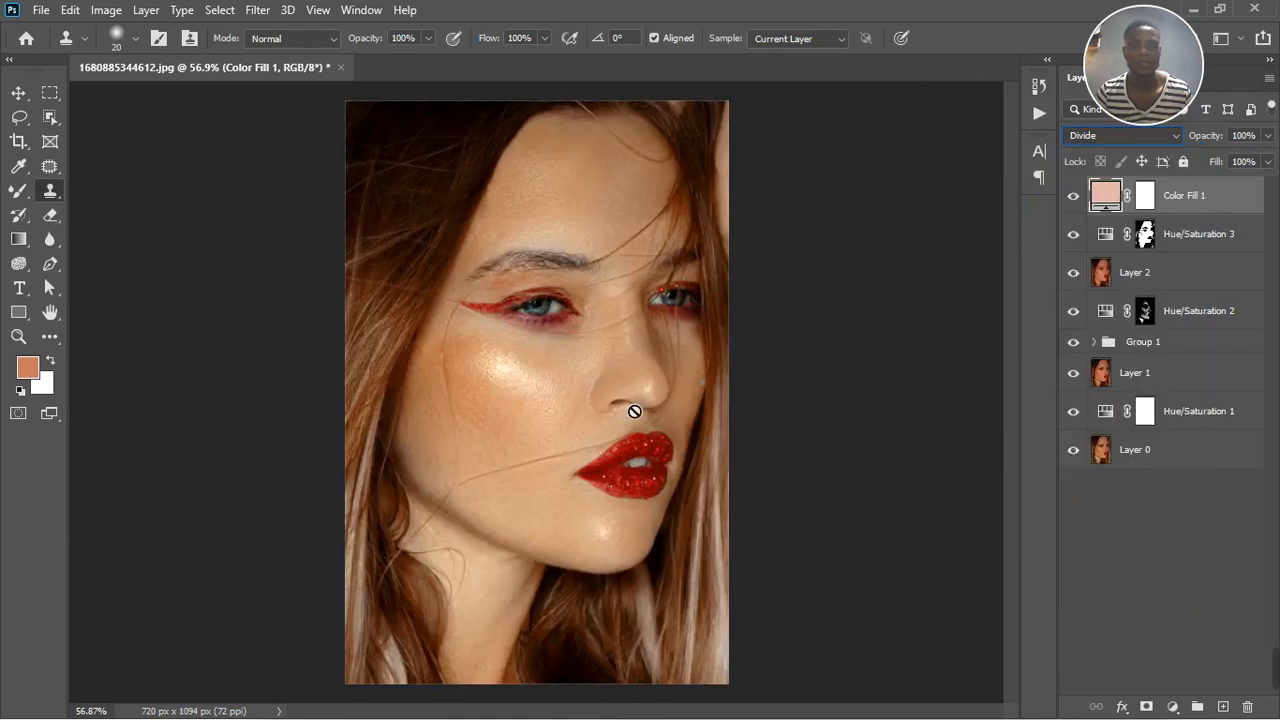
click(1145, 203)
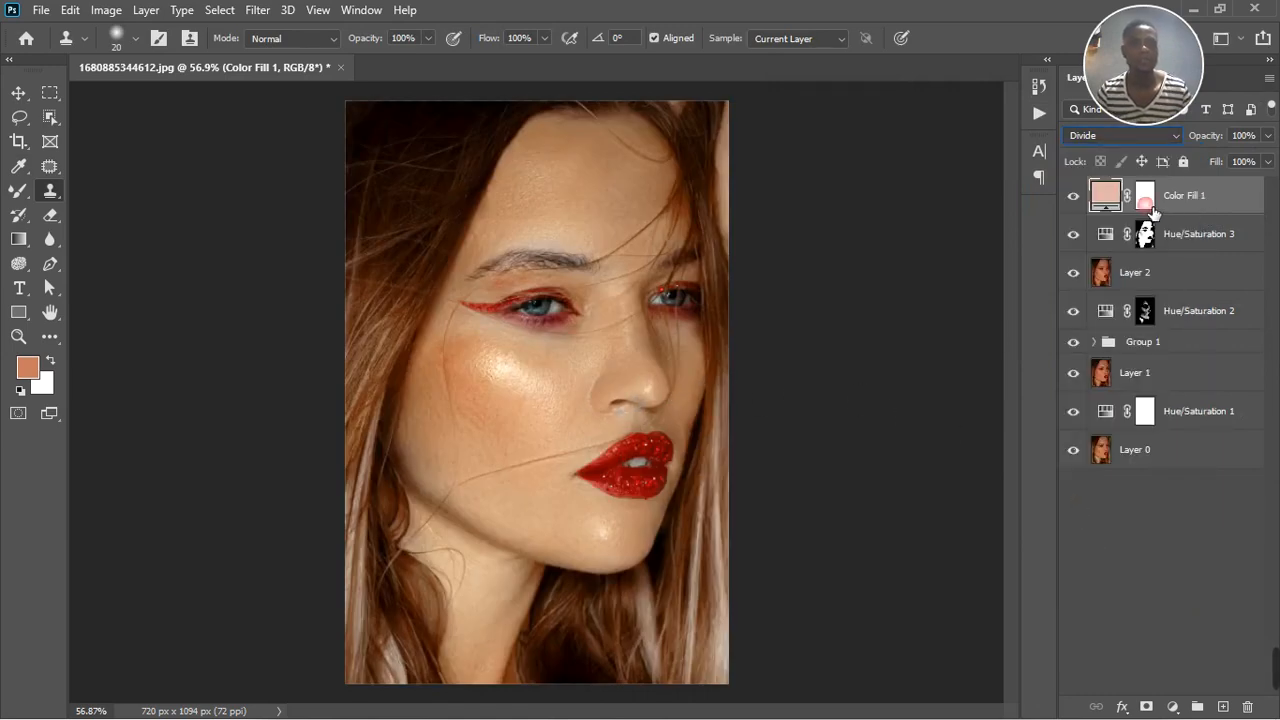
key(ctrl+i)
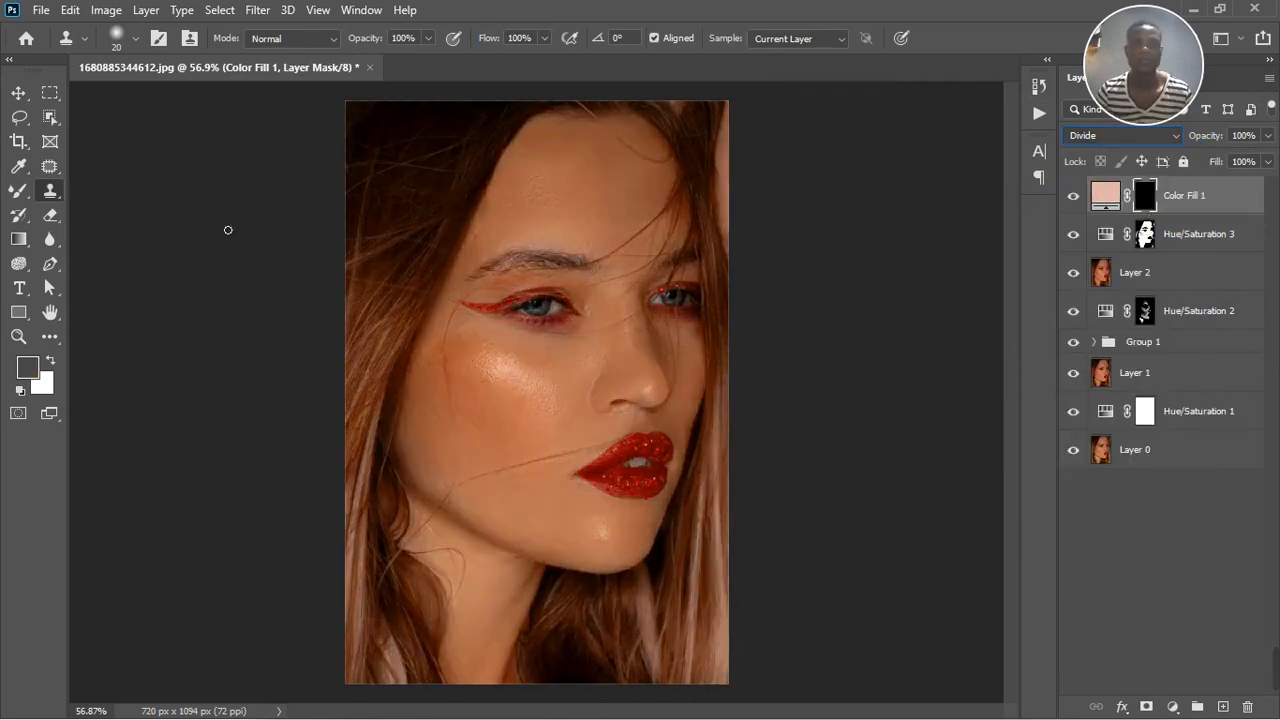
Paint the color fill's mask with a white brush over the whites of both eyes to reveal the Divide correction
right_click(18, 190)
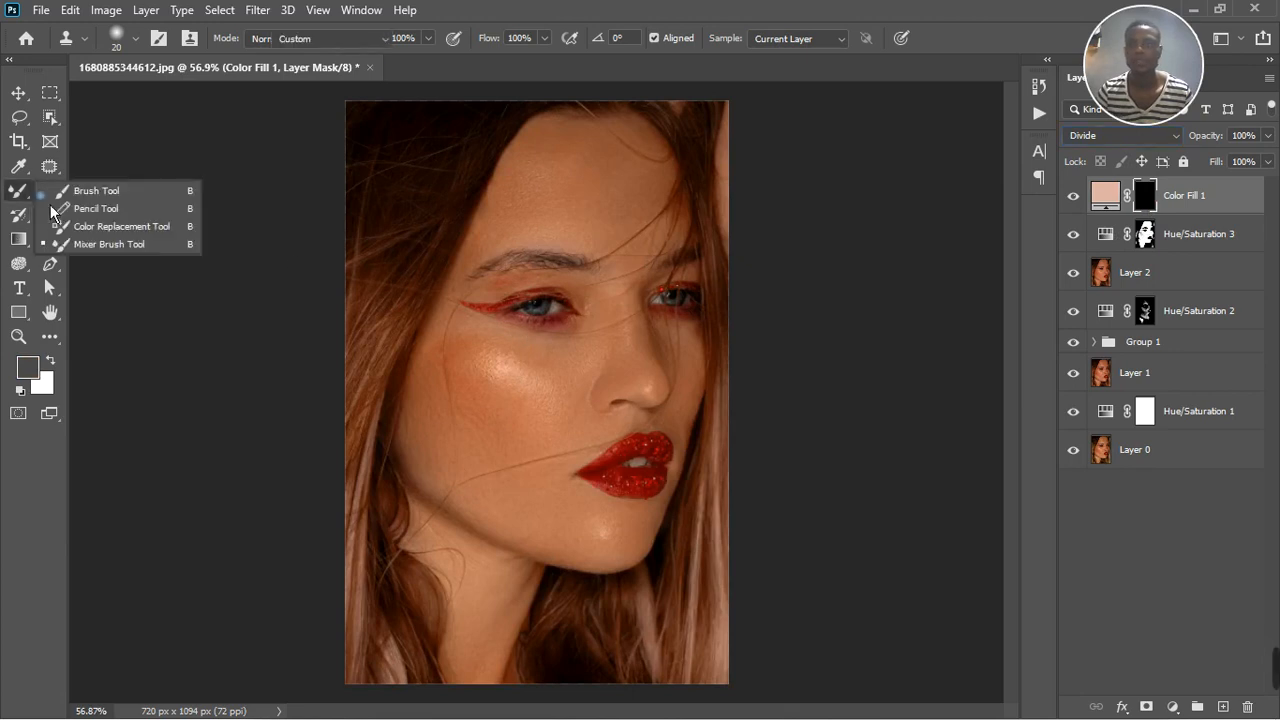
click(90, 190)
scroll(538, 310, up, 2)
scroll(538, 310, up, 2)
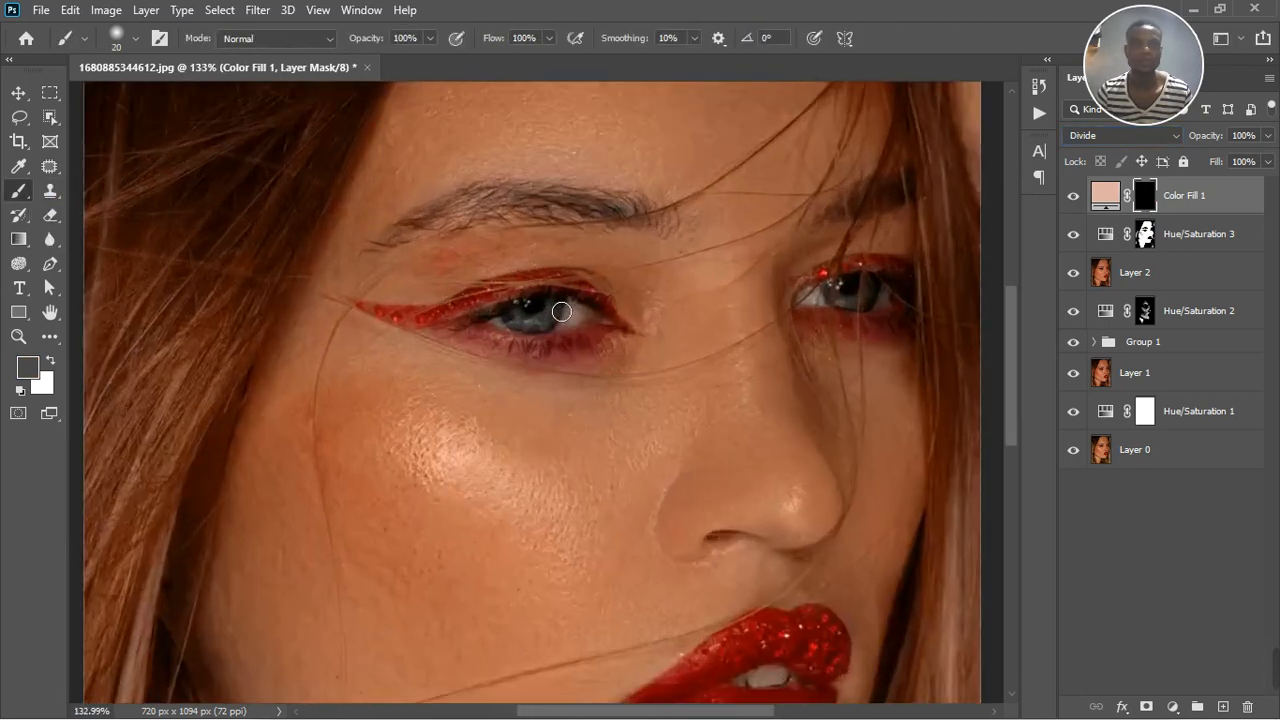
click(21, 391)
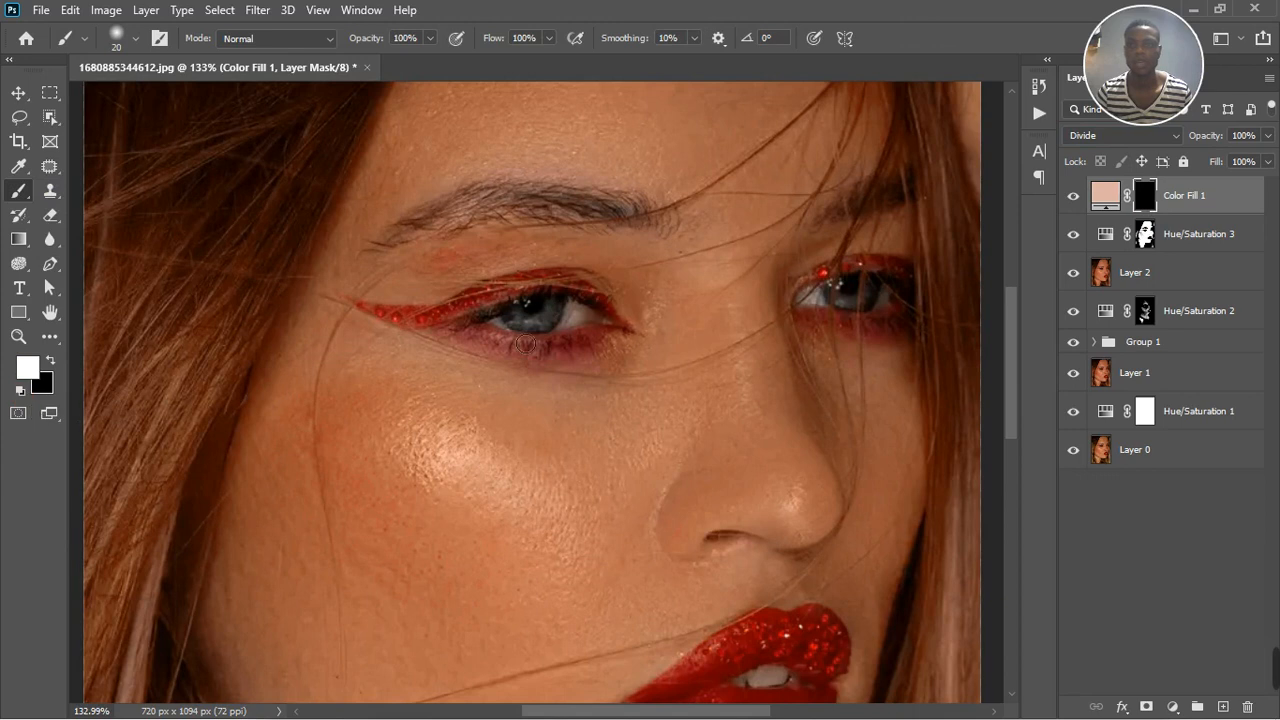
scroll(622, 323, up, 1)
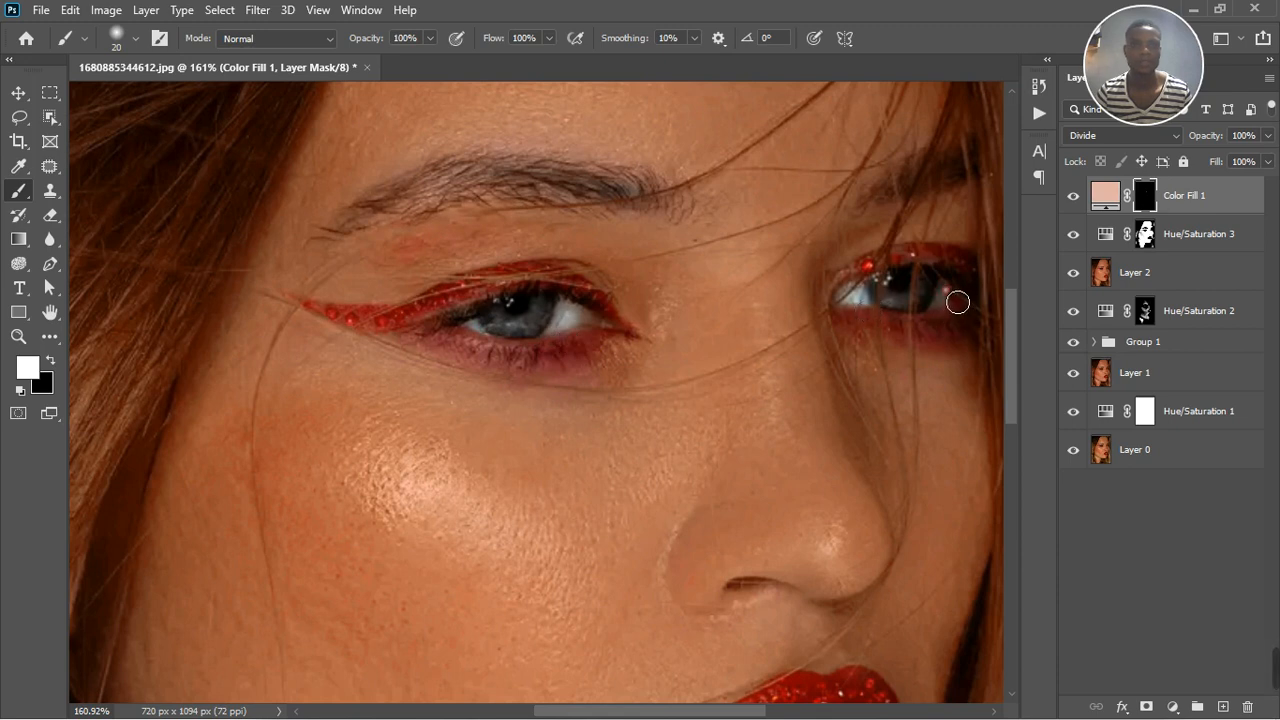
scroll(673, 286, down, 5)
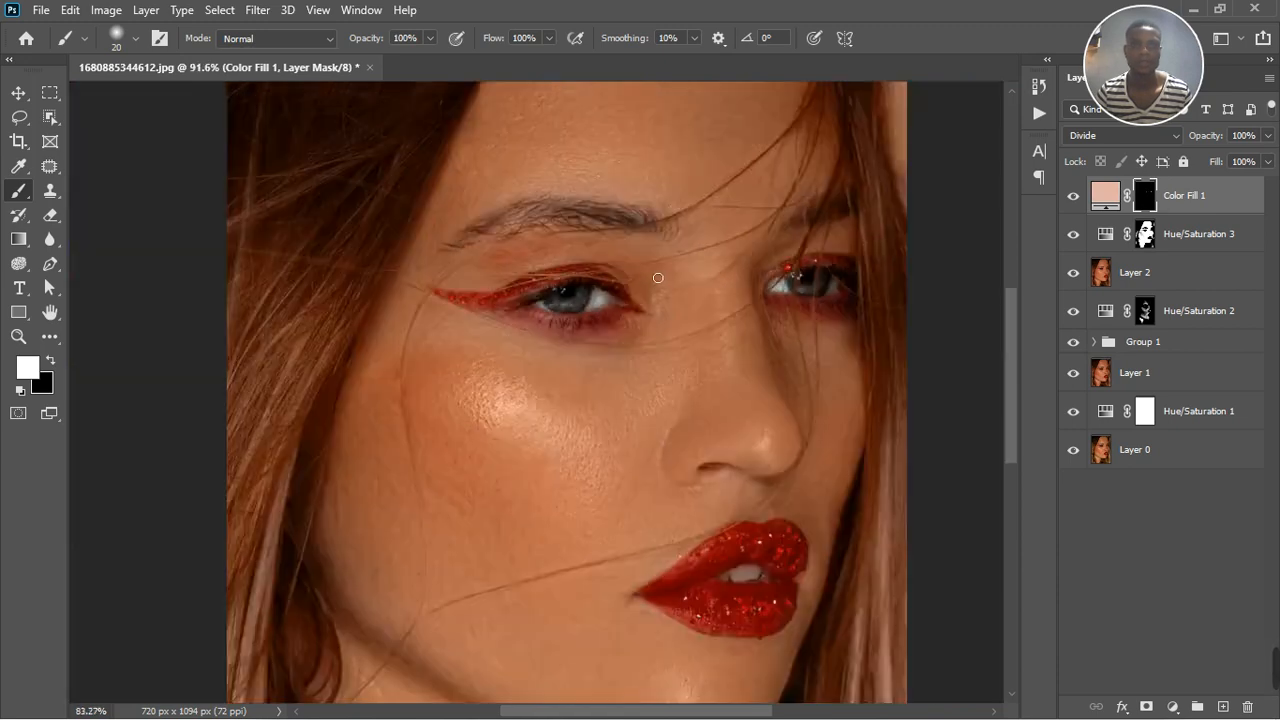
Paint white over the teeth on the color fill's mask to reveal the correction there as well
scroll(640, 450, up, 4)
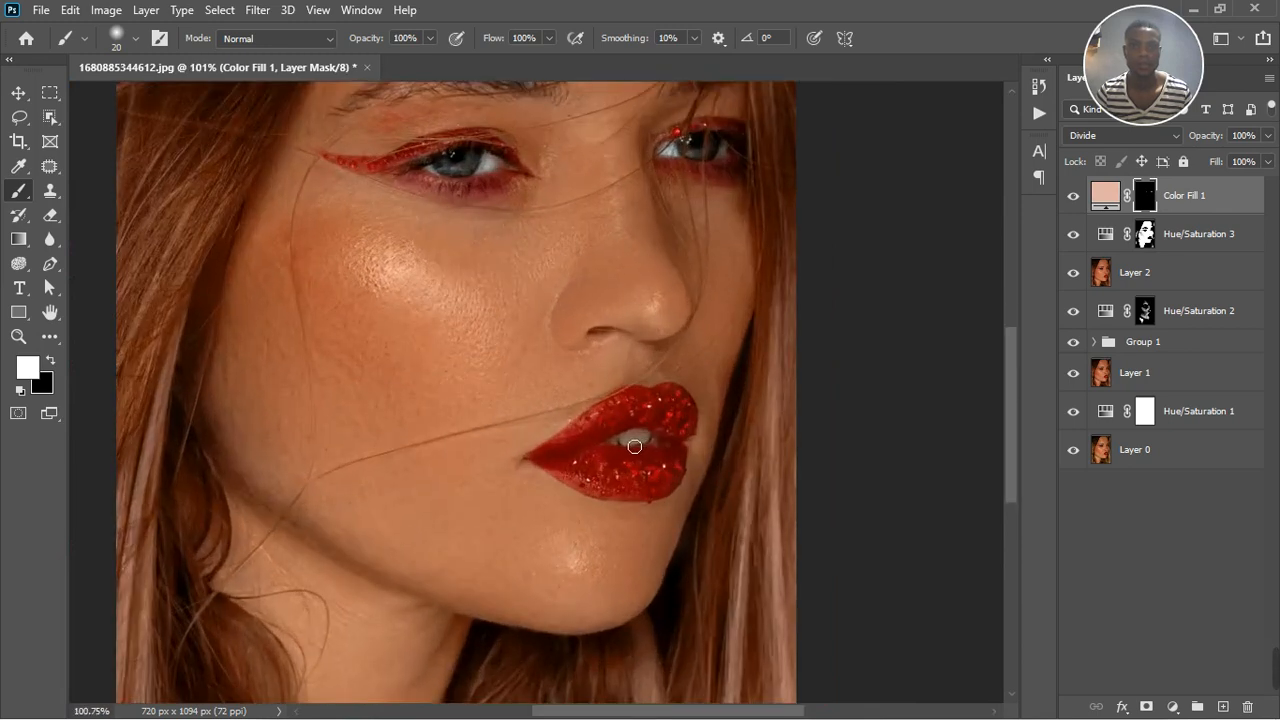
drag(629, 449, 653, 446)
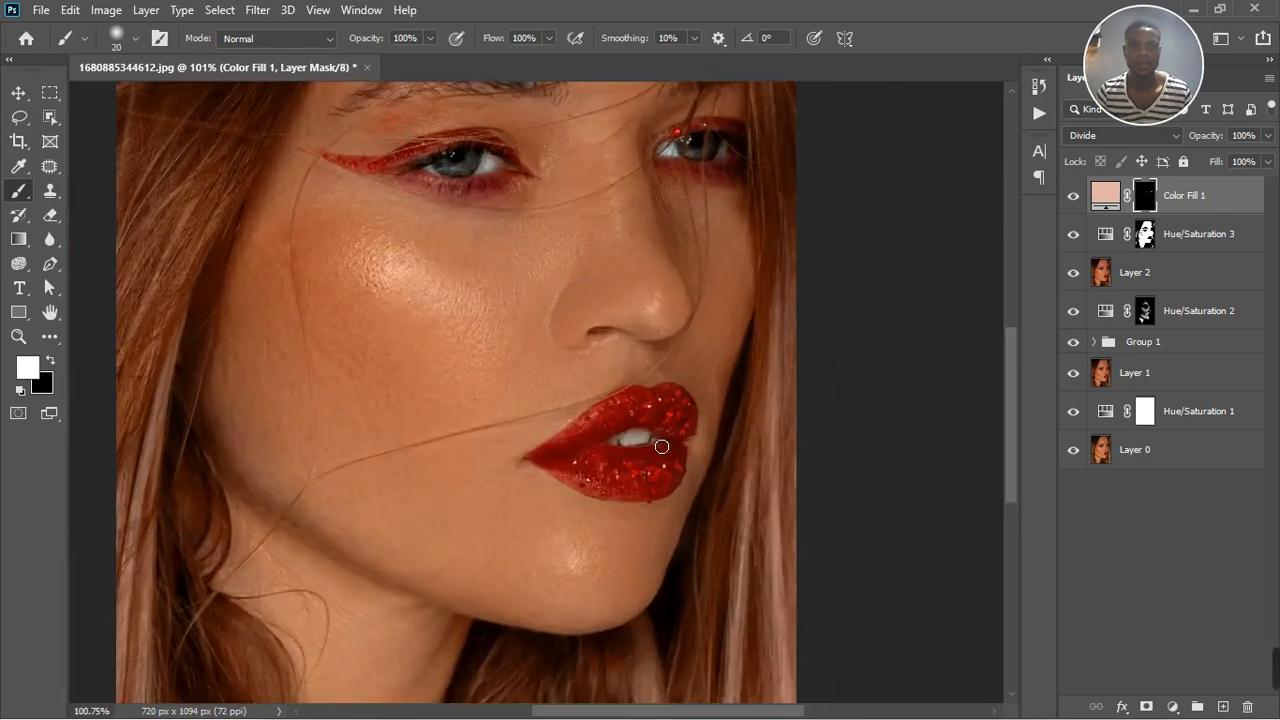
scroll(631, 381, down, 2)
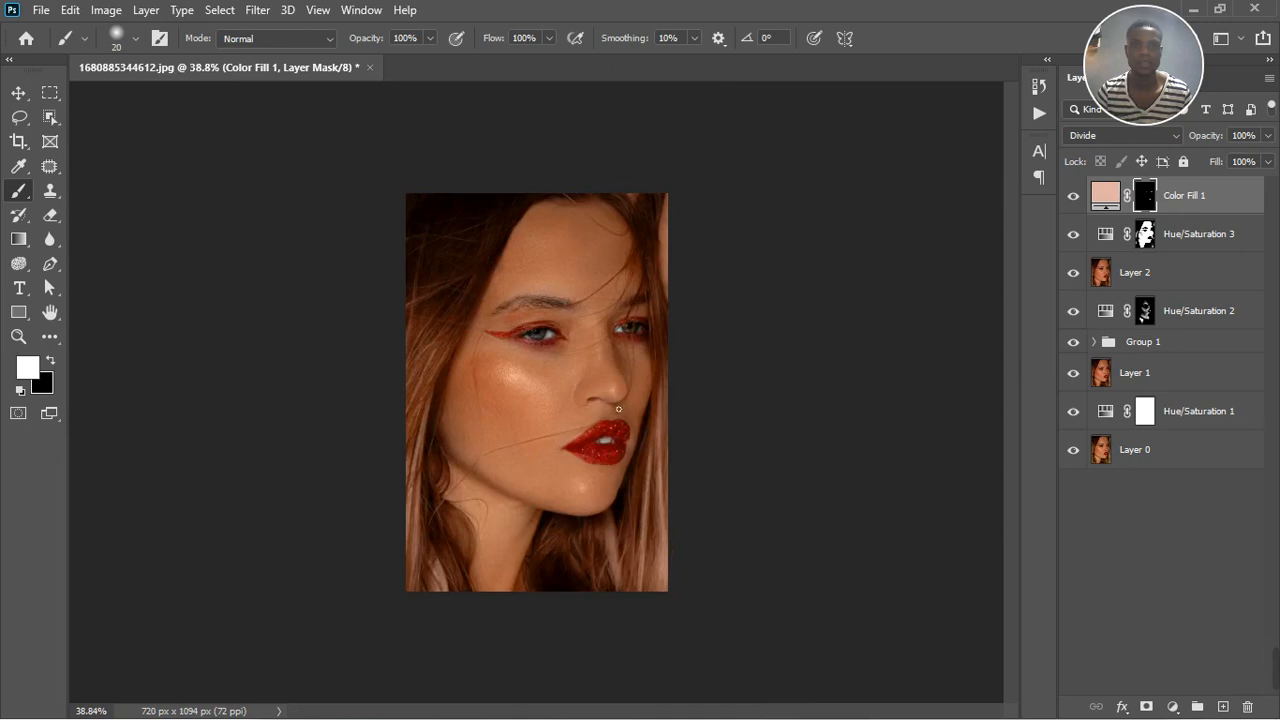
scroll(629, 379, up, 3)
scroll(646, 472, up, 3)
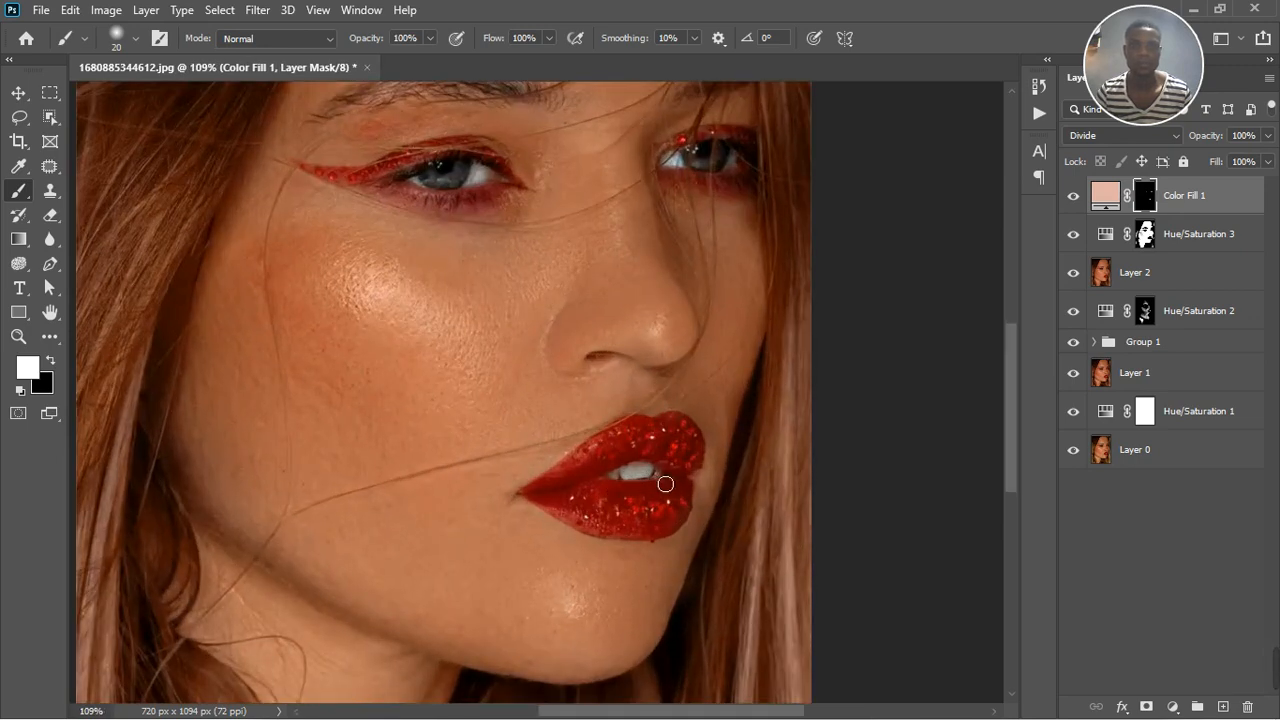
scroll(508, 290, down, 2)
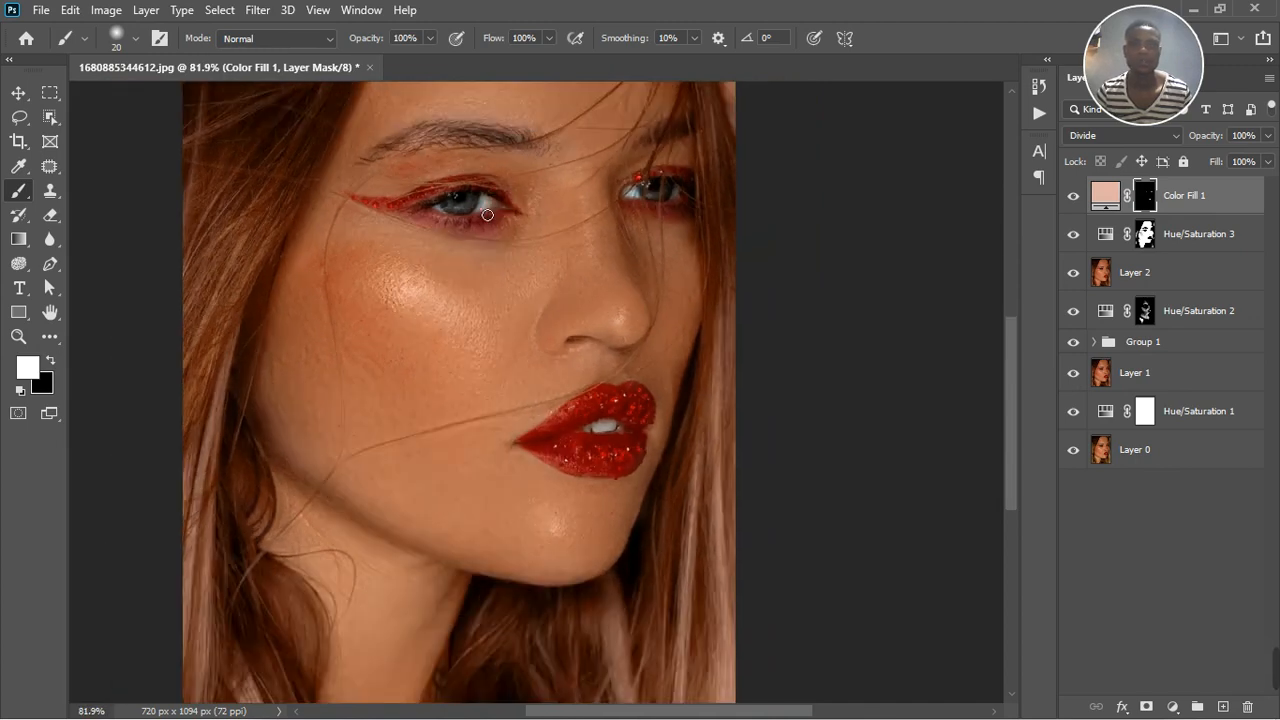
scroll(836, 296, down, 2)
Add a Photo Filter adjustment layer above the color fill and set its filter to Cooling Filter (82)
click(1173, 707)
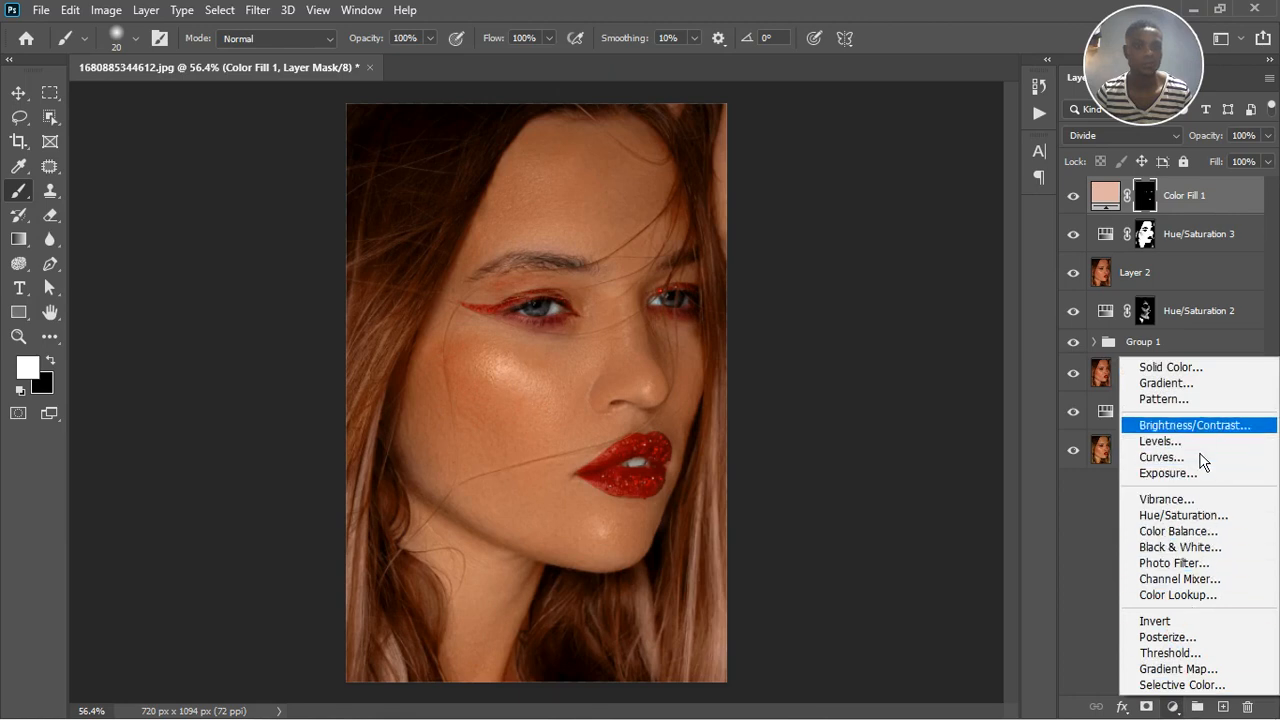
click(1186, 566)
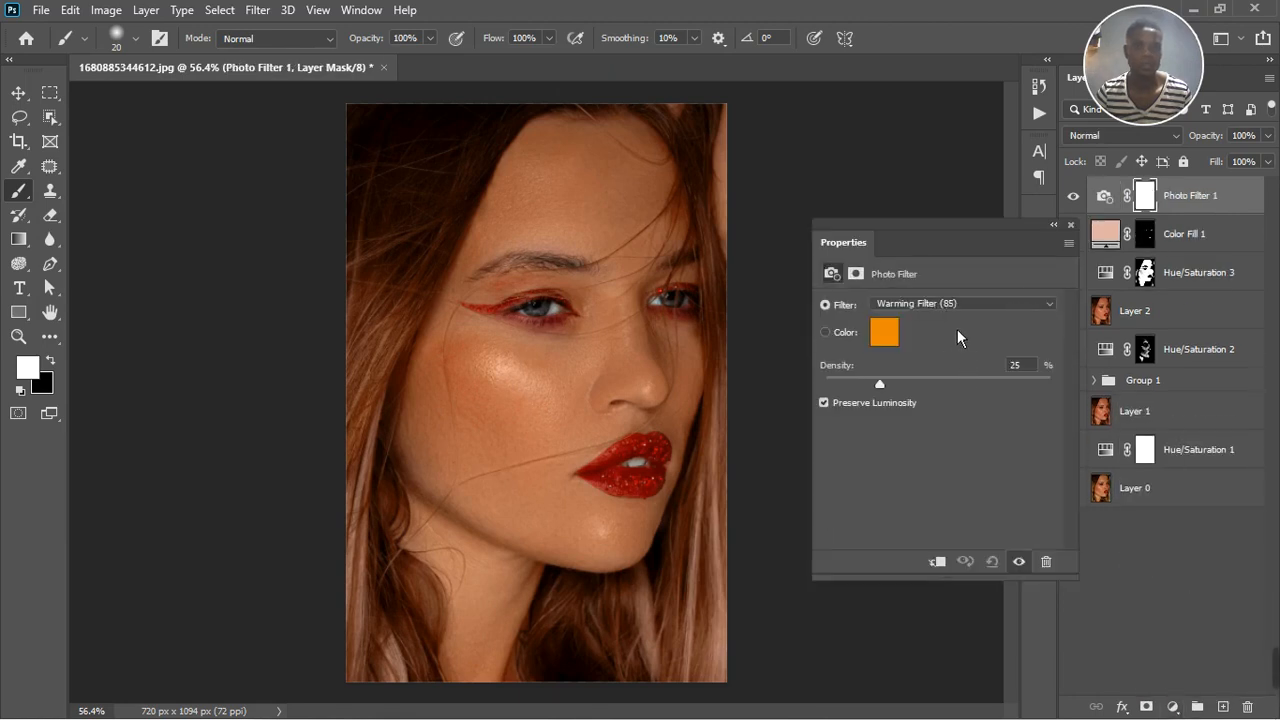
click(956, 304)
click(958, 396)
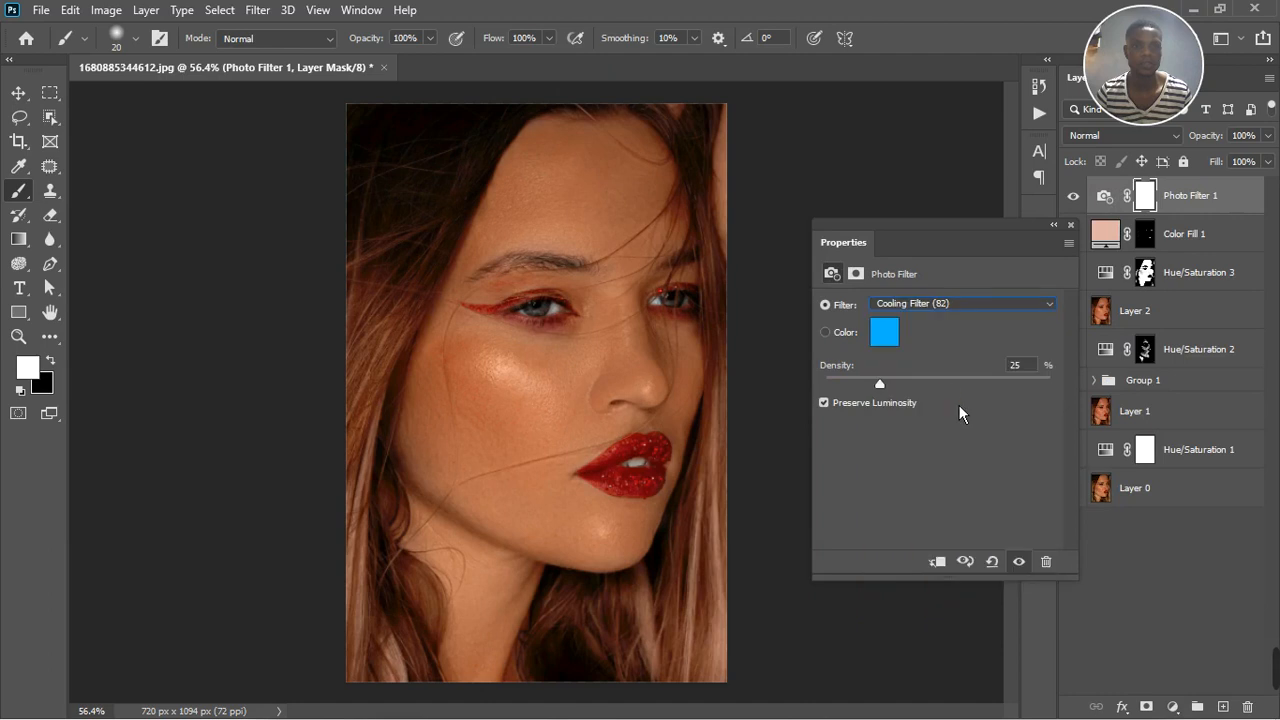
click(1071, 224)
Add a Black & White adjustment layer above the photo filter and reduce its opacity to 14%
click(1172, 706)
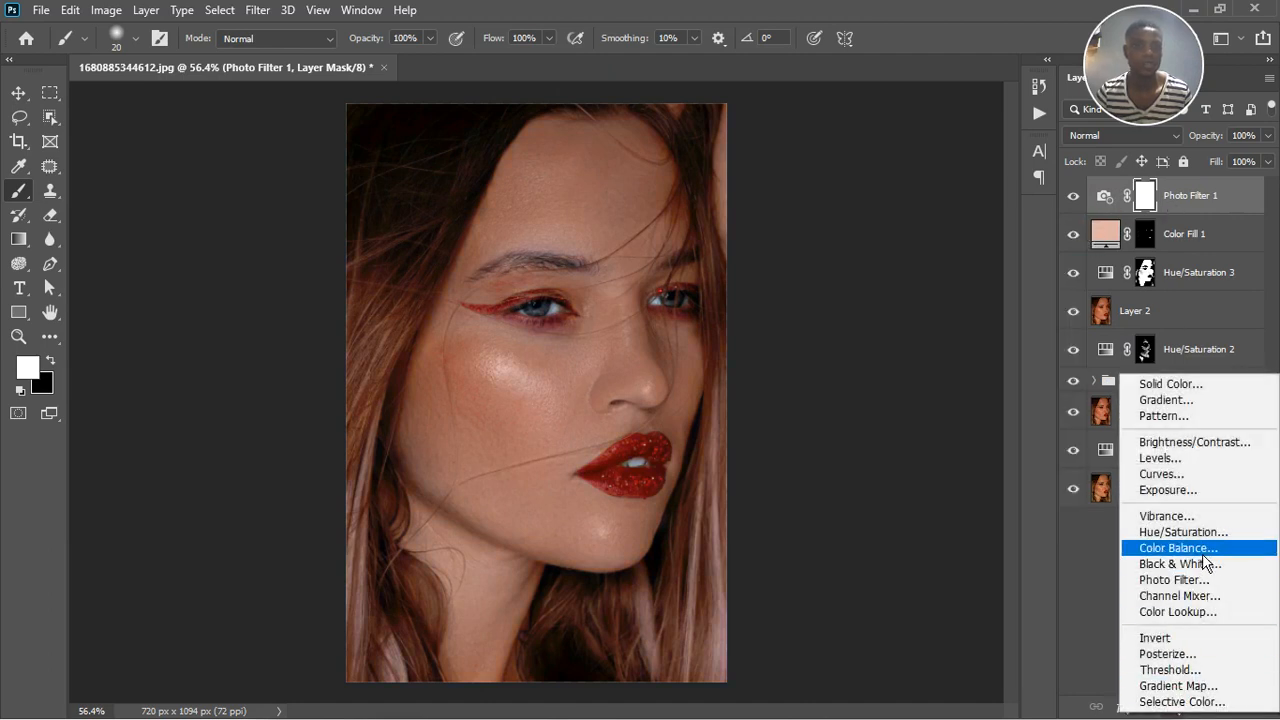
click(1195, 564)
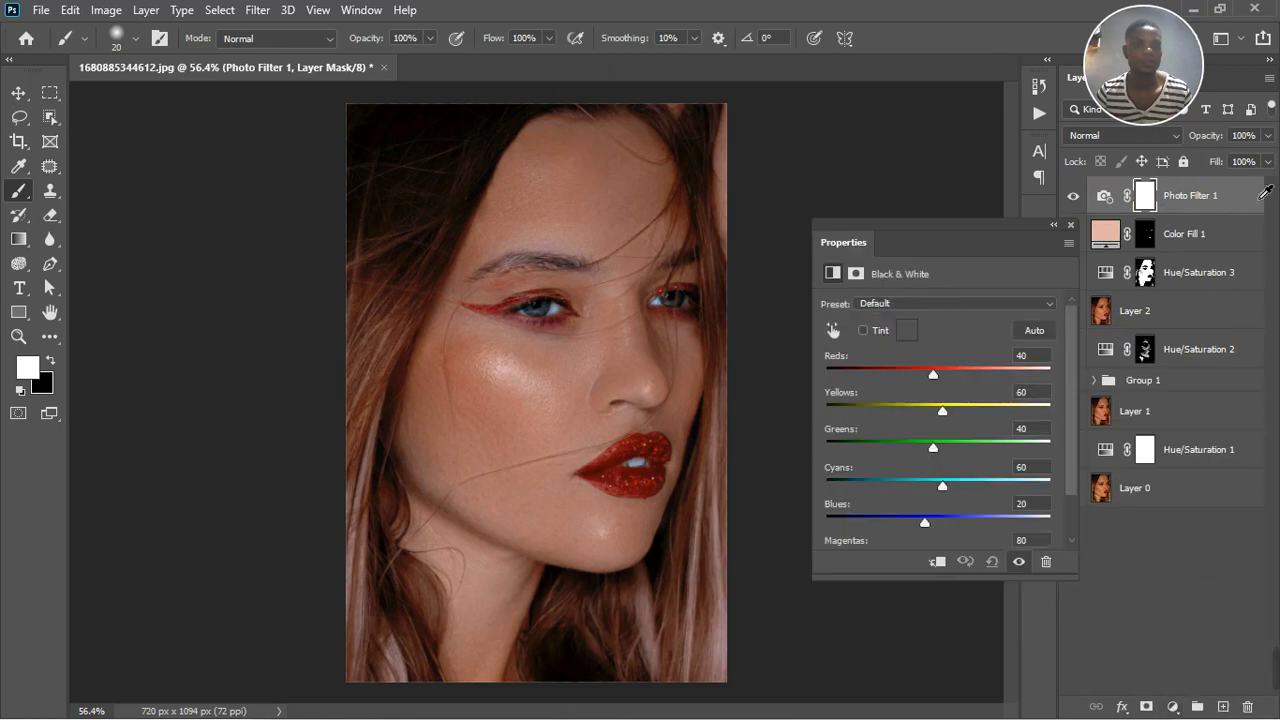
click(1267, 135)
drag(1268, 157, 1214, 161)
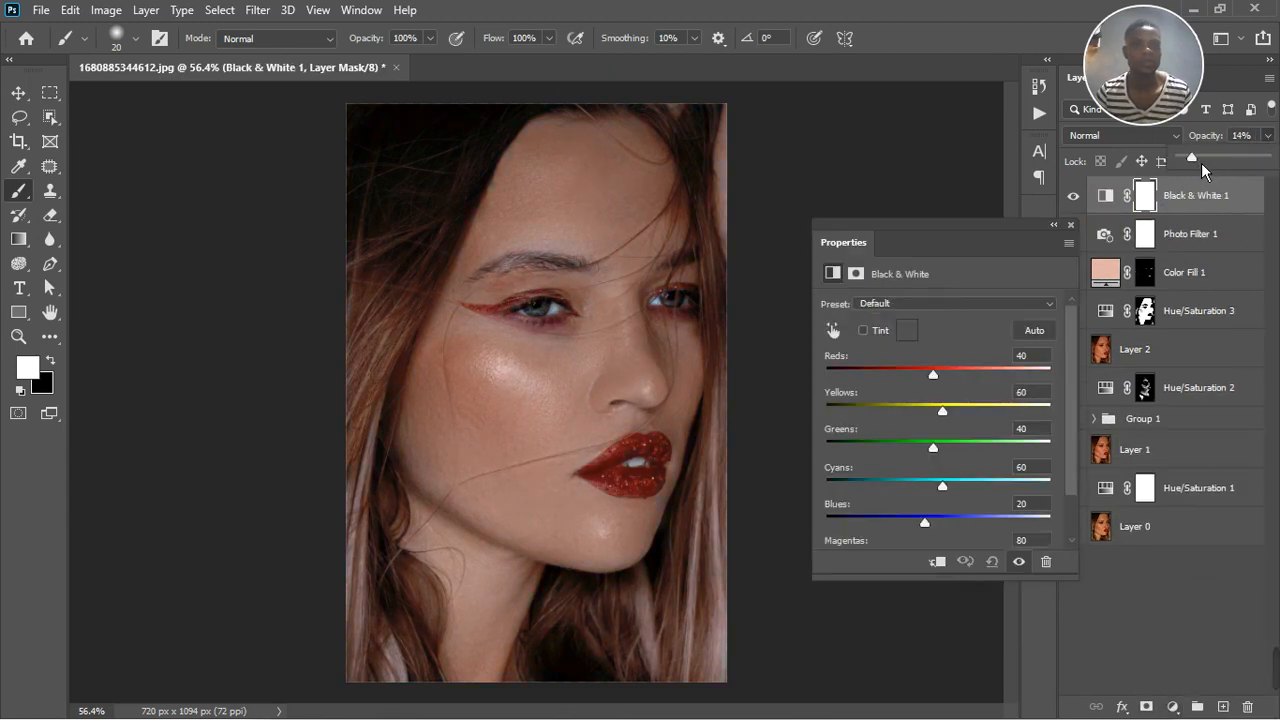
click(1269, 137)
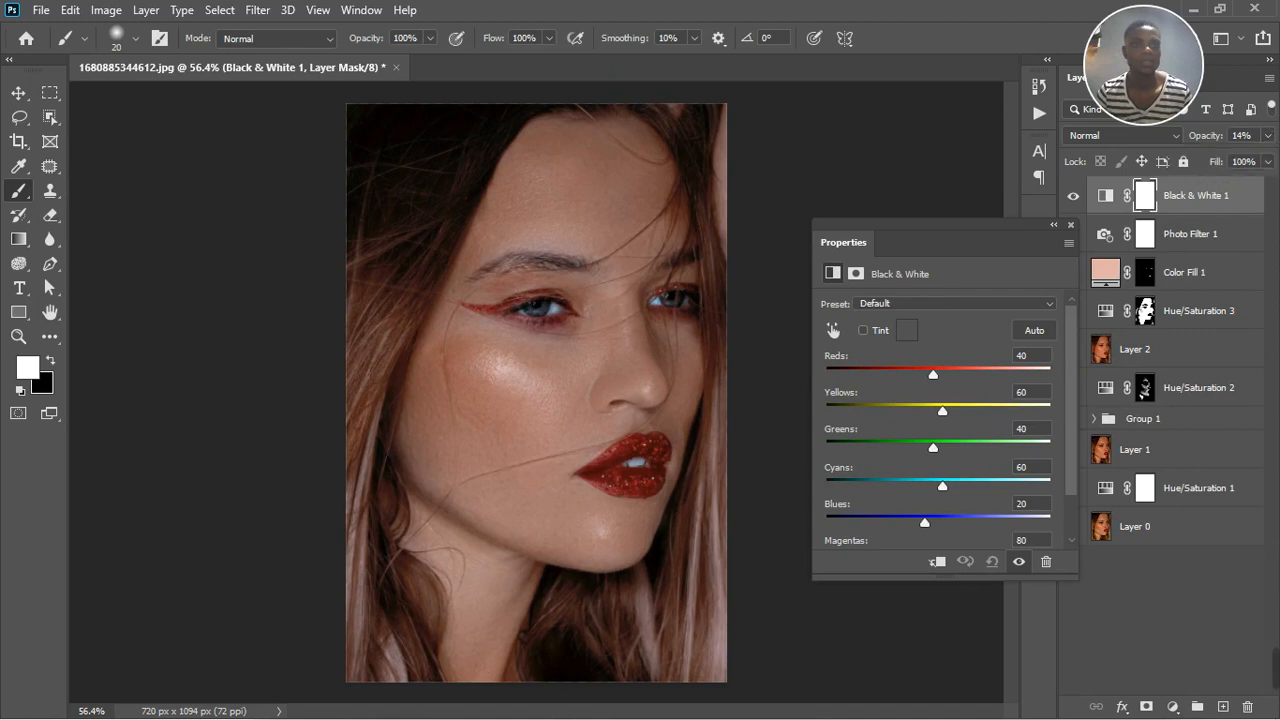
Group the Black & White and Photo Filter adjustments, and give the group an inverted black layer mask
shift+click(1214, 236)
click(1198, 707)
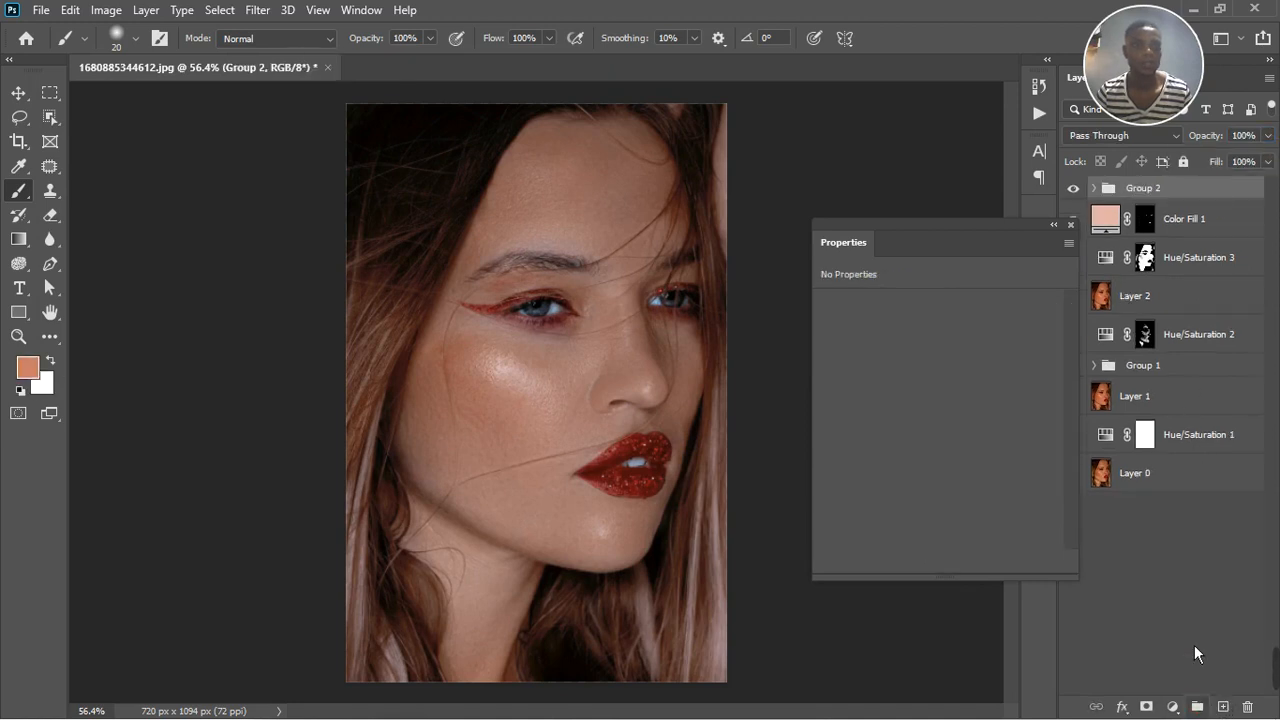
click(1147, 706)
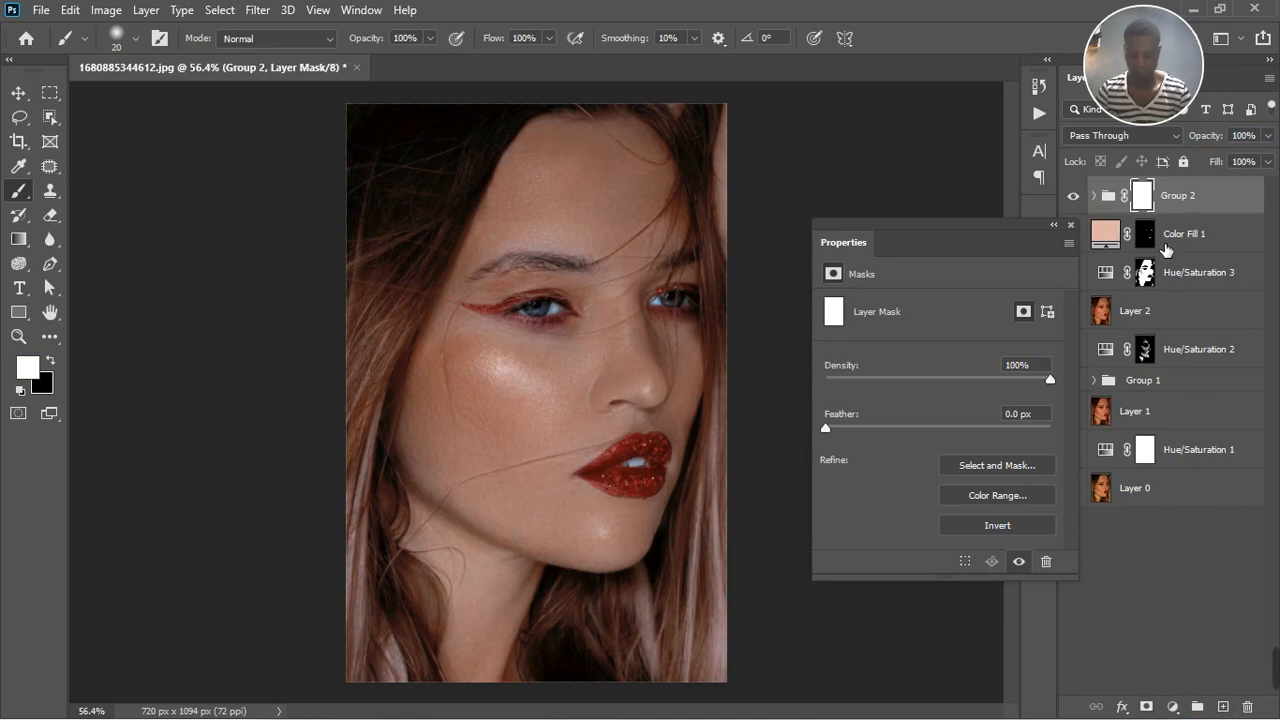
key(ctrl+i)
Paint white on the new group's mask over the whites of both eyes to cool them
scroll(551, 287, up, 3)
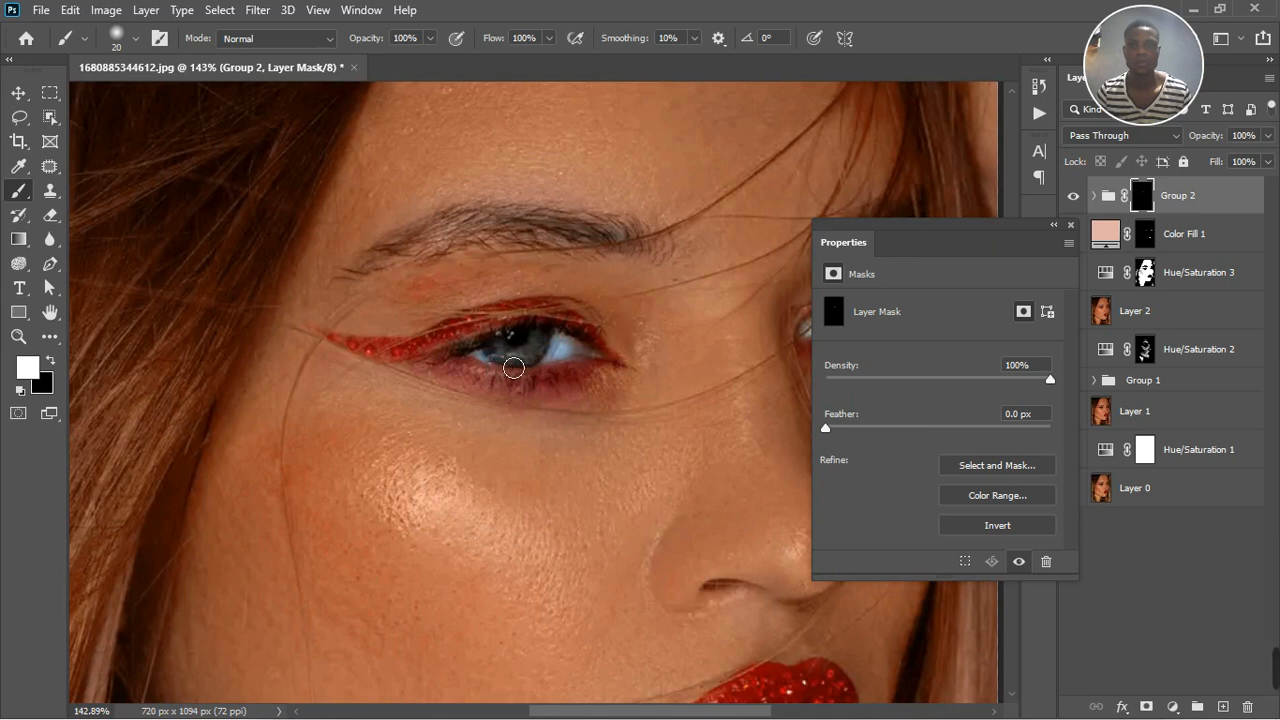
scroll(437, 367, down, 3)
scroll(437, 367, down, 1)
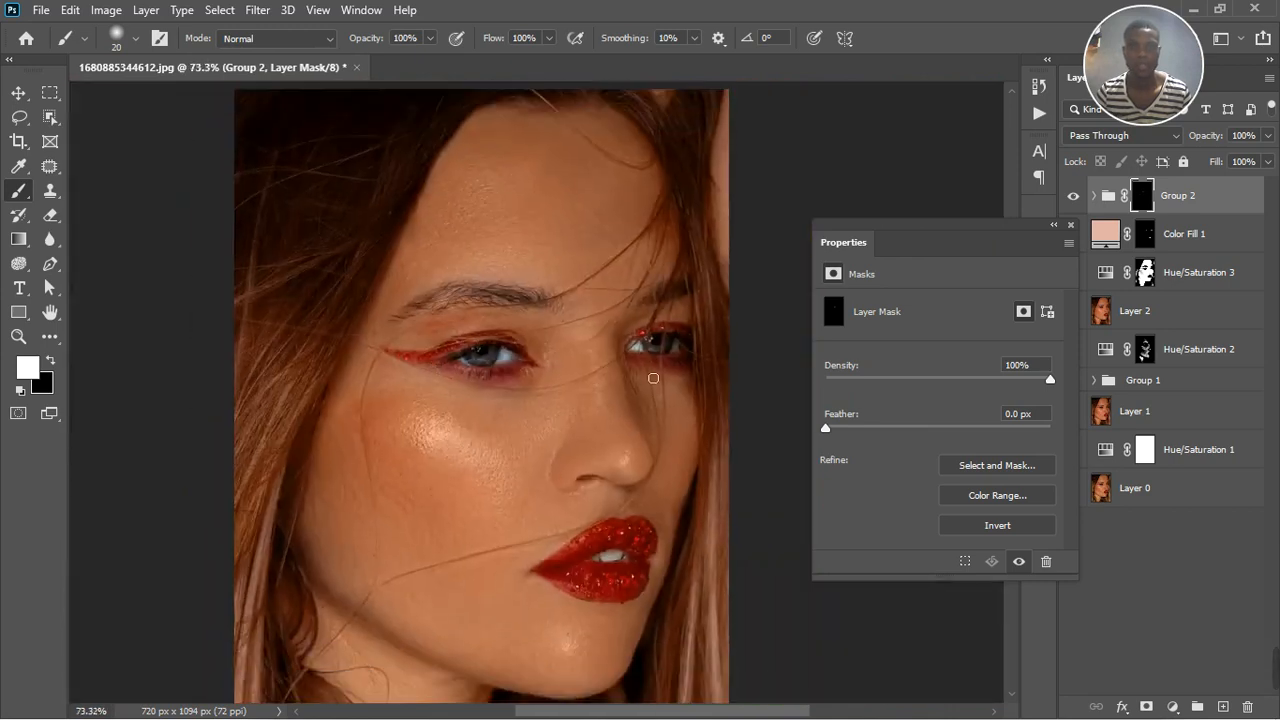
scroll(640, 350, up, 3)
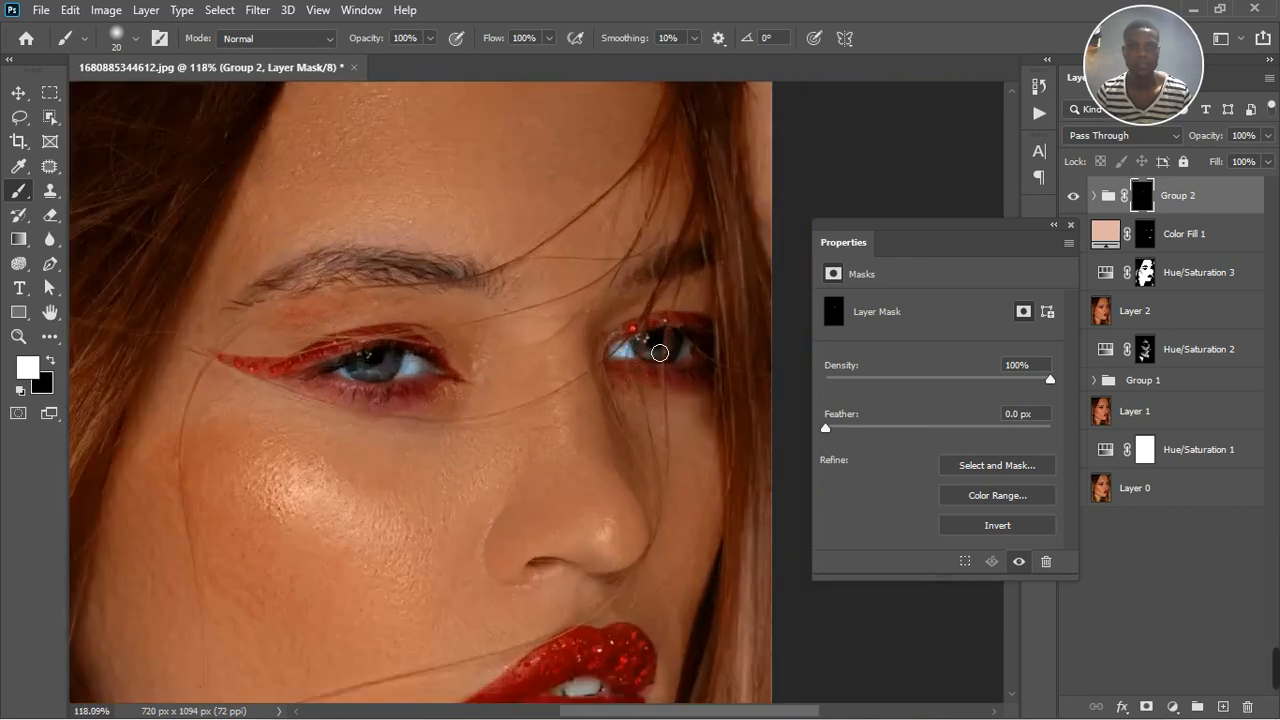
scroll(650, 362, down, 2)
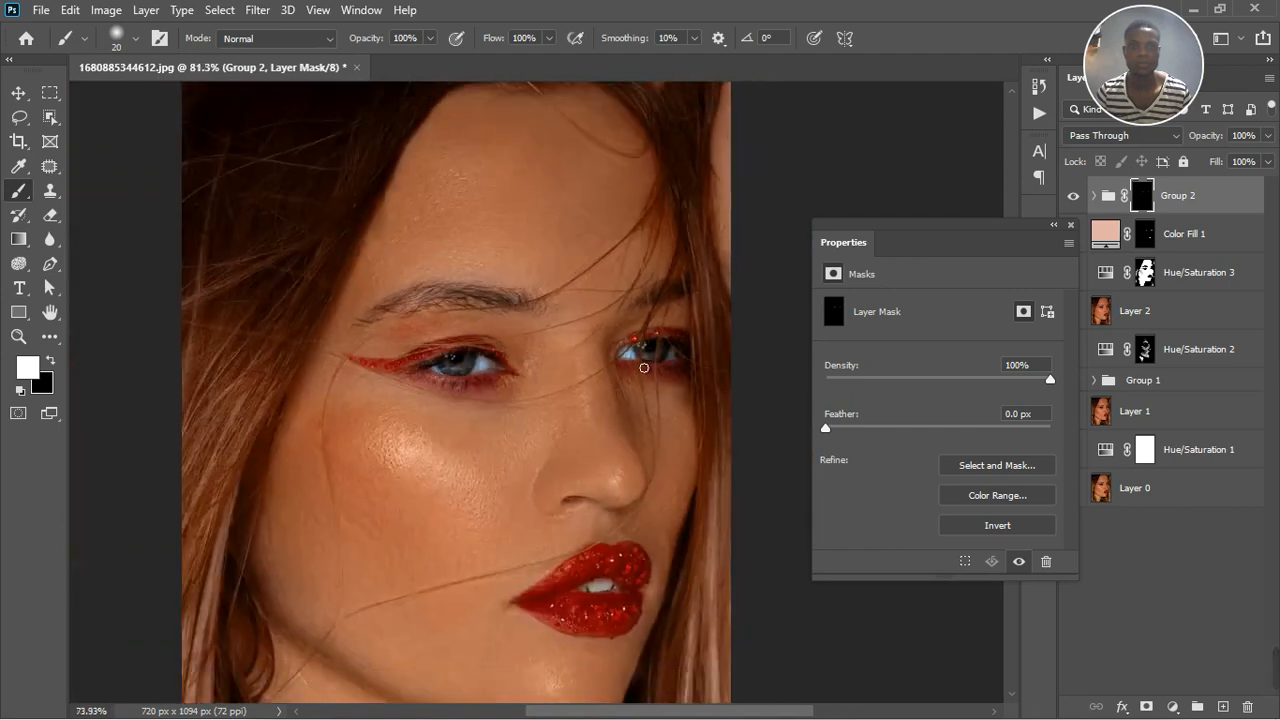
Paint white over the teeth on the same group mask and close the mask properties
scroll(638, 492, up, 1)
scroll(638, 492, up, 1)
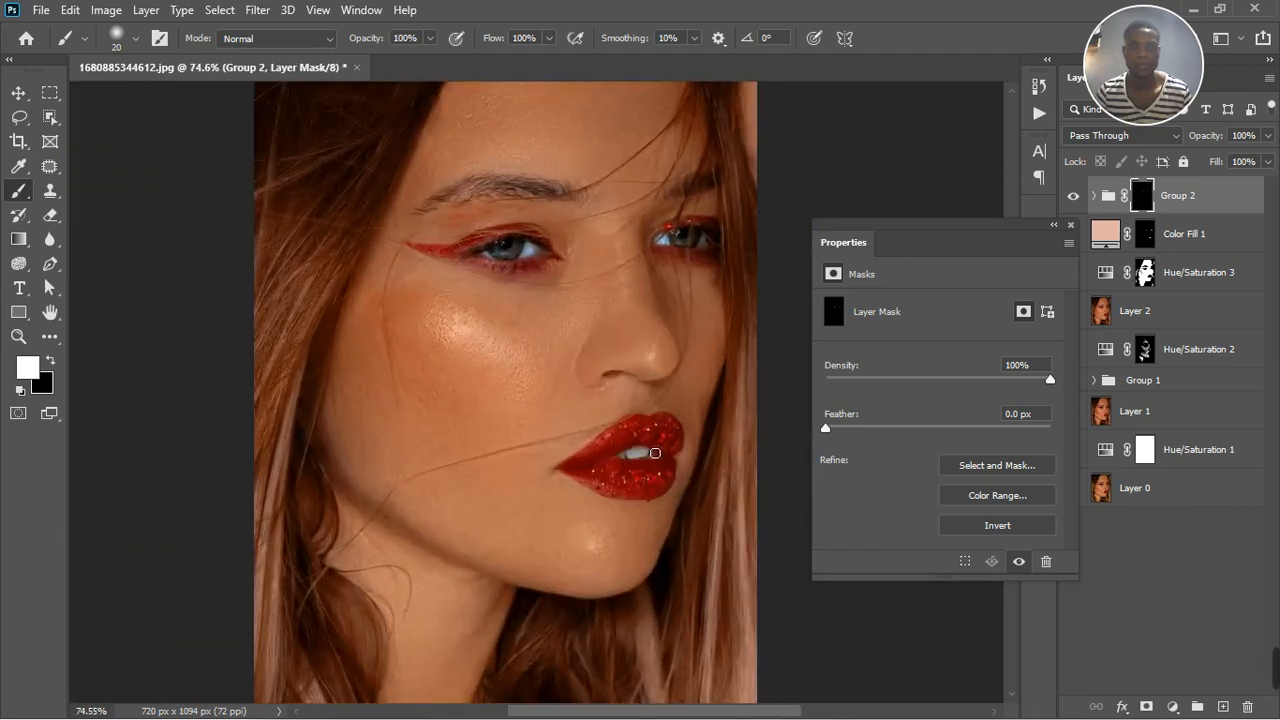
drag(655, 453, 650, 461)
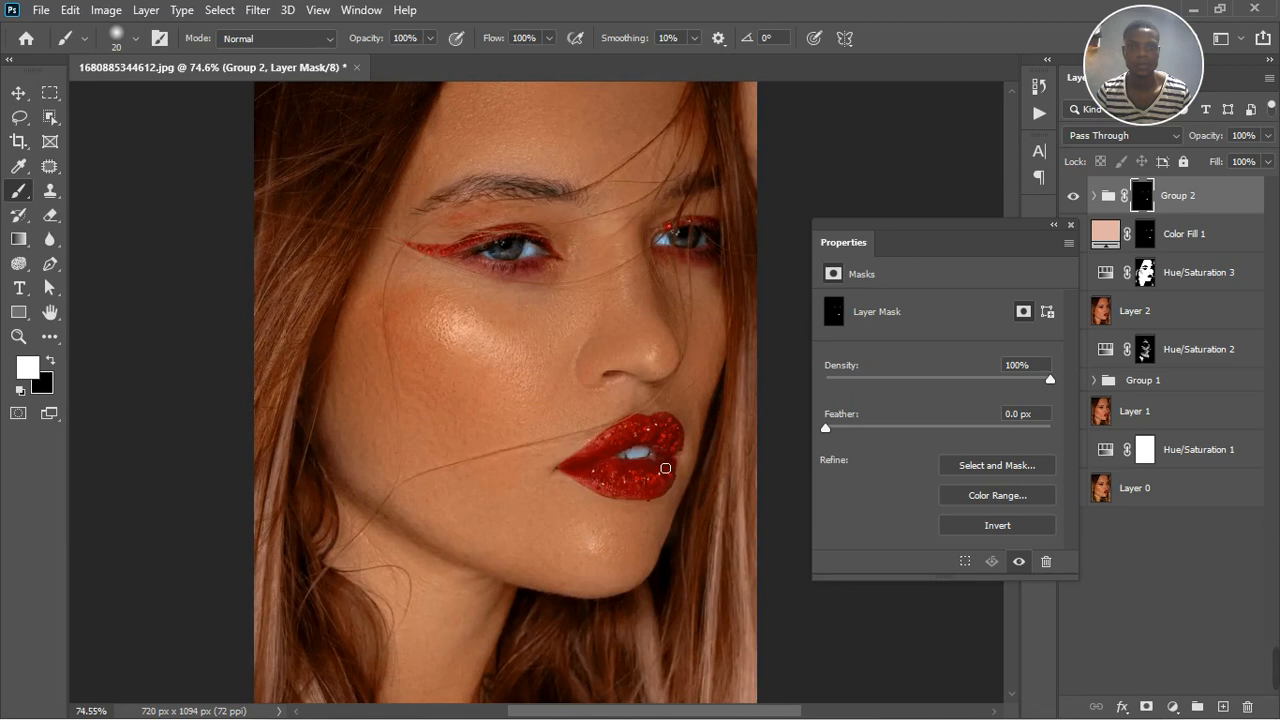
scroll(537, 400, down, 3)
scroll(620, 378, up, 2)
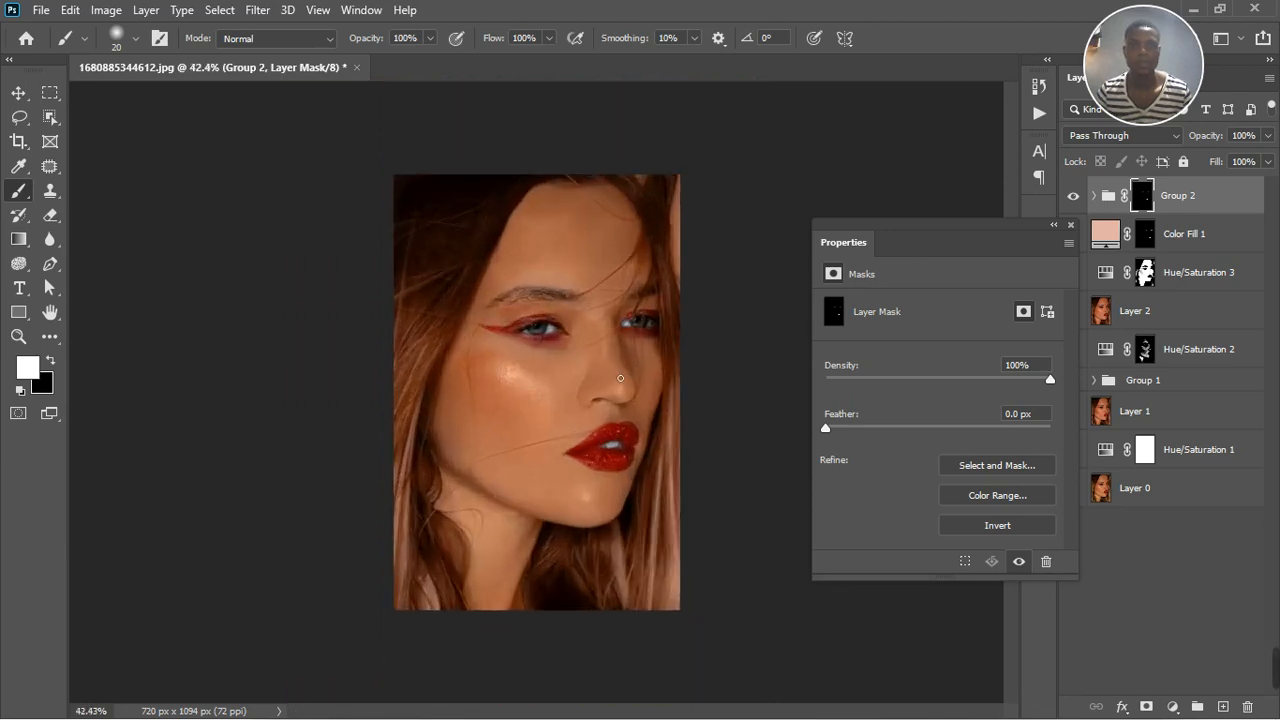
click(1070, 225)
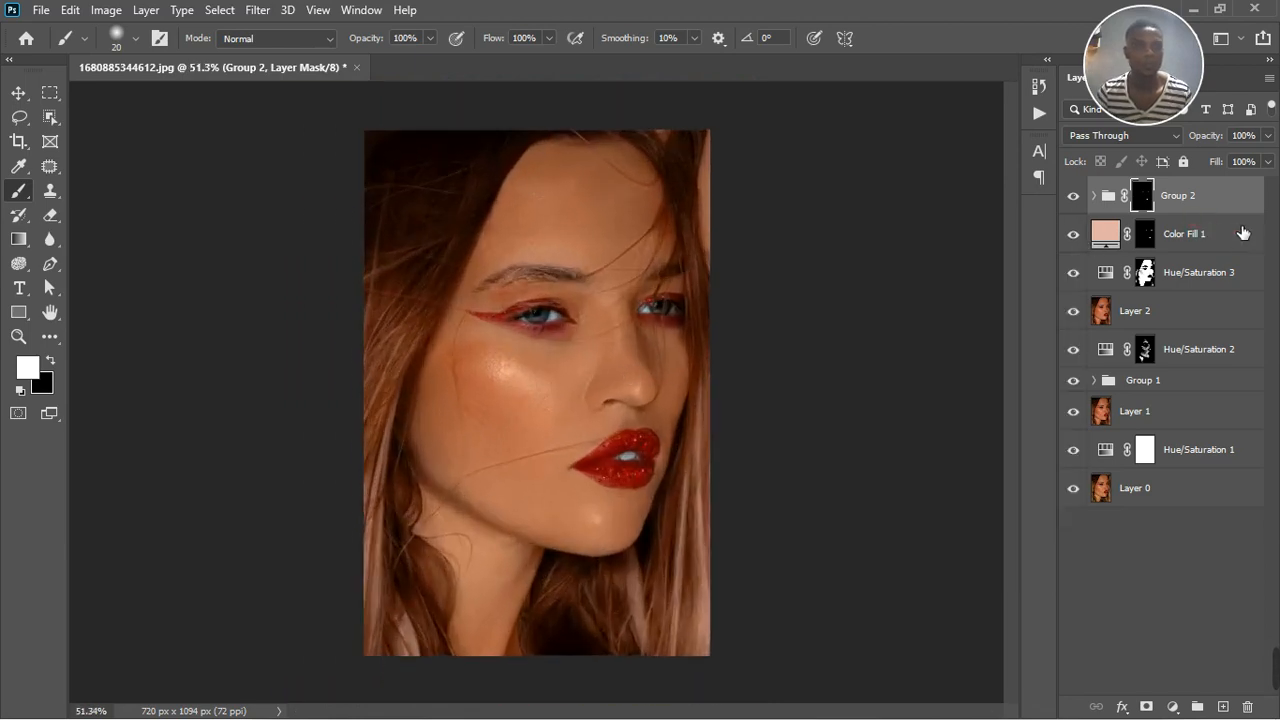
Reduce the opacity of the Divide color fill layer to 66% and check the eyes and teeth
click(1242, 235)
click(1254, 272)
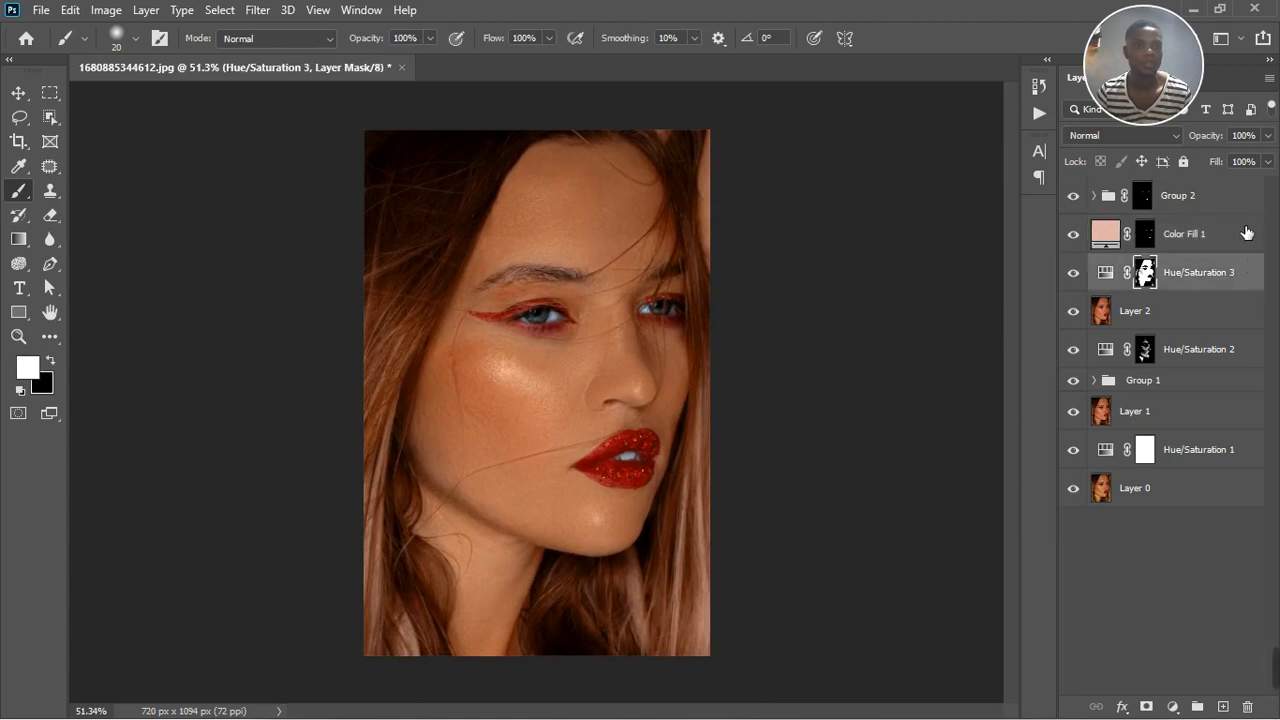
click(1240, 230)
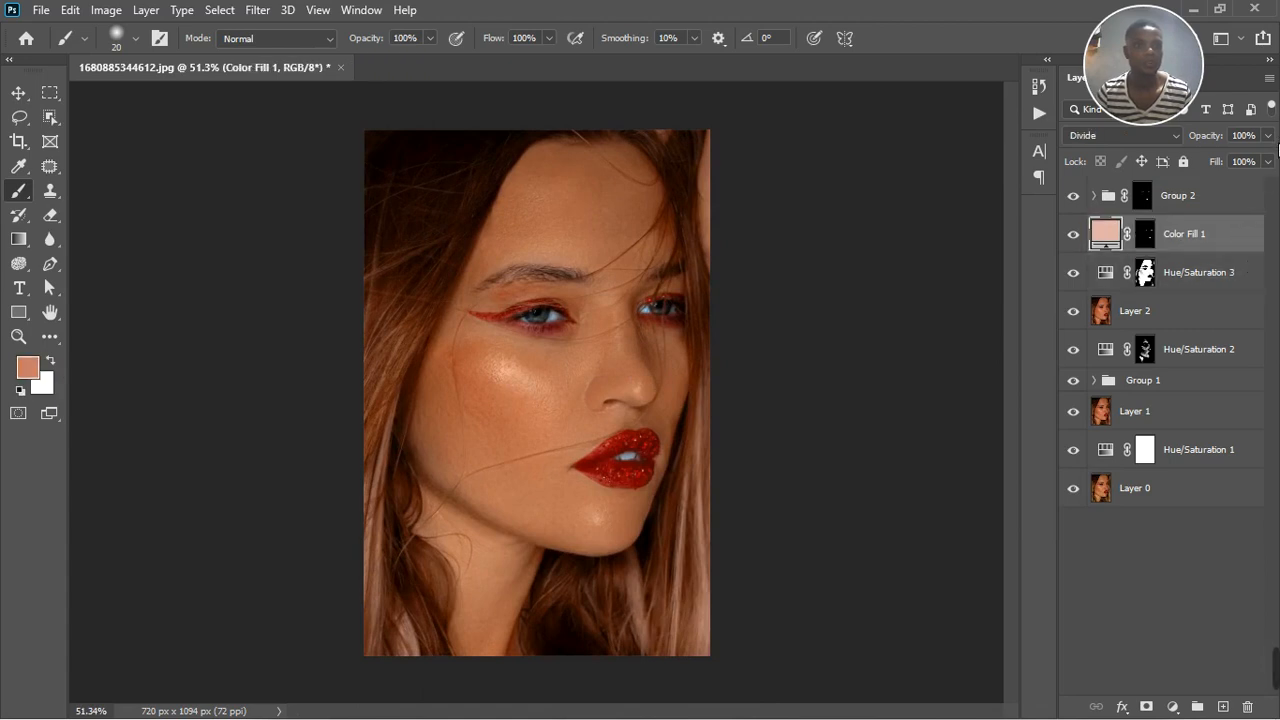
click(1268, 136)
click(1246, 157)
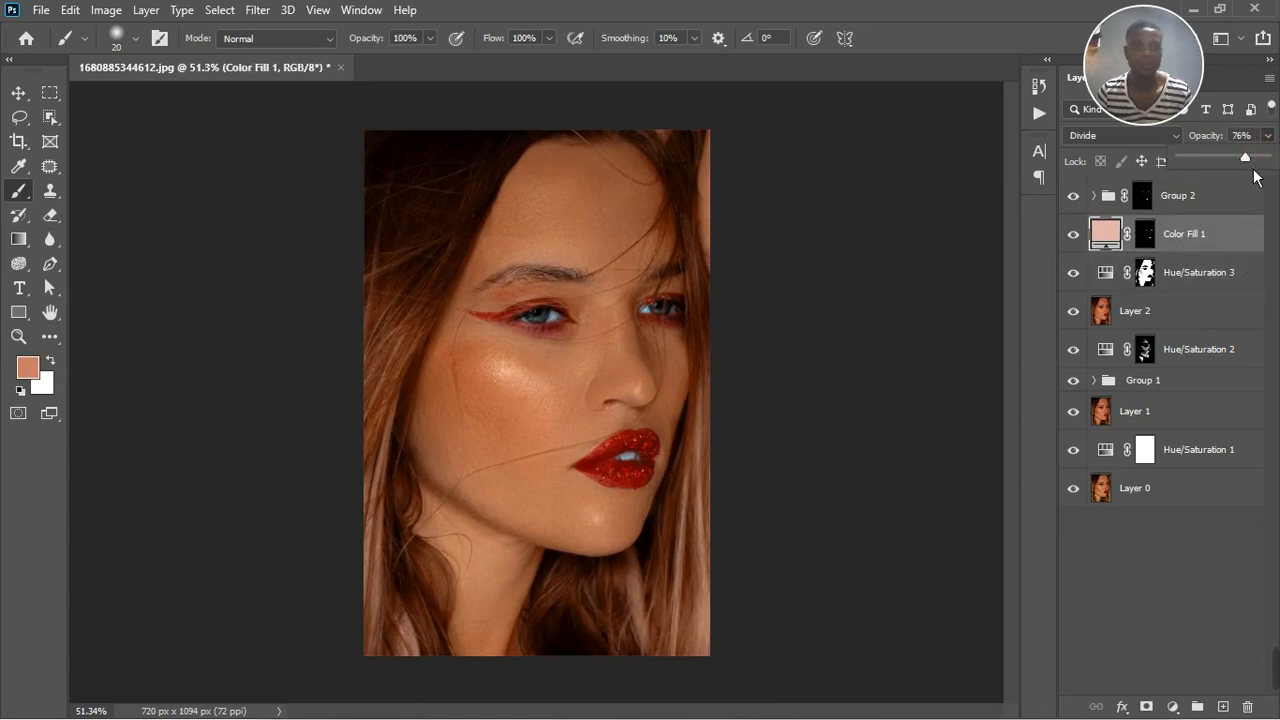
drag(1248, 176, 1237, 172)
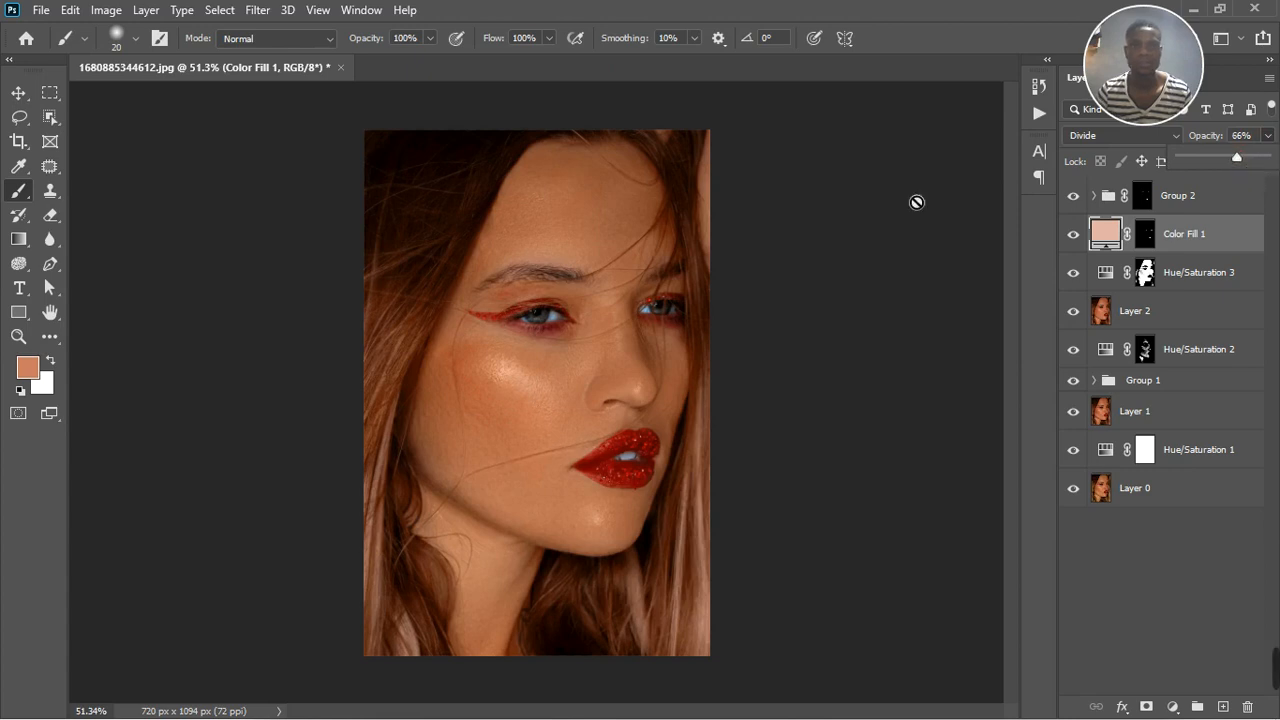
scroll(533, 367, down, 2)
scroll(533, 367, up, 1)
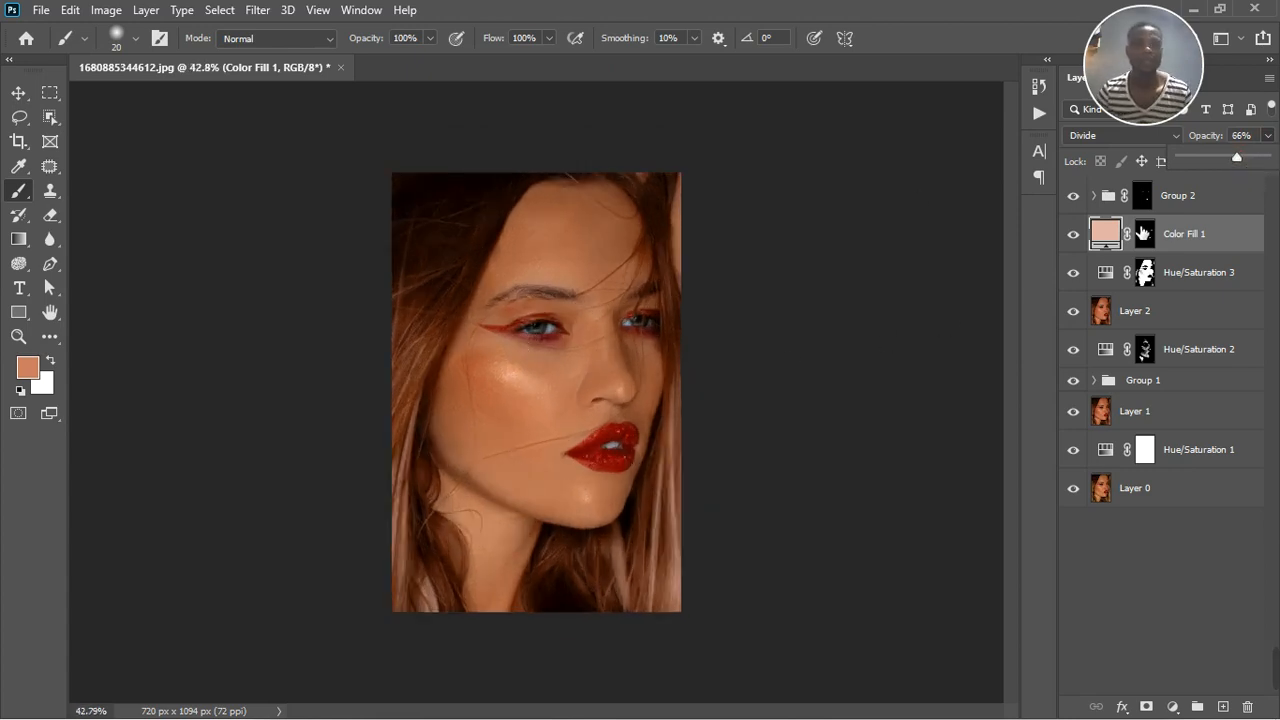
Stamp all visible layers into a new merged layer above the masked adjustment group
click(1142, 196)
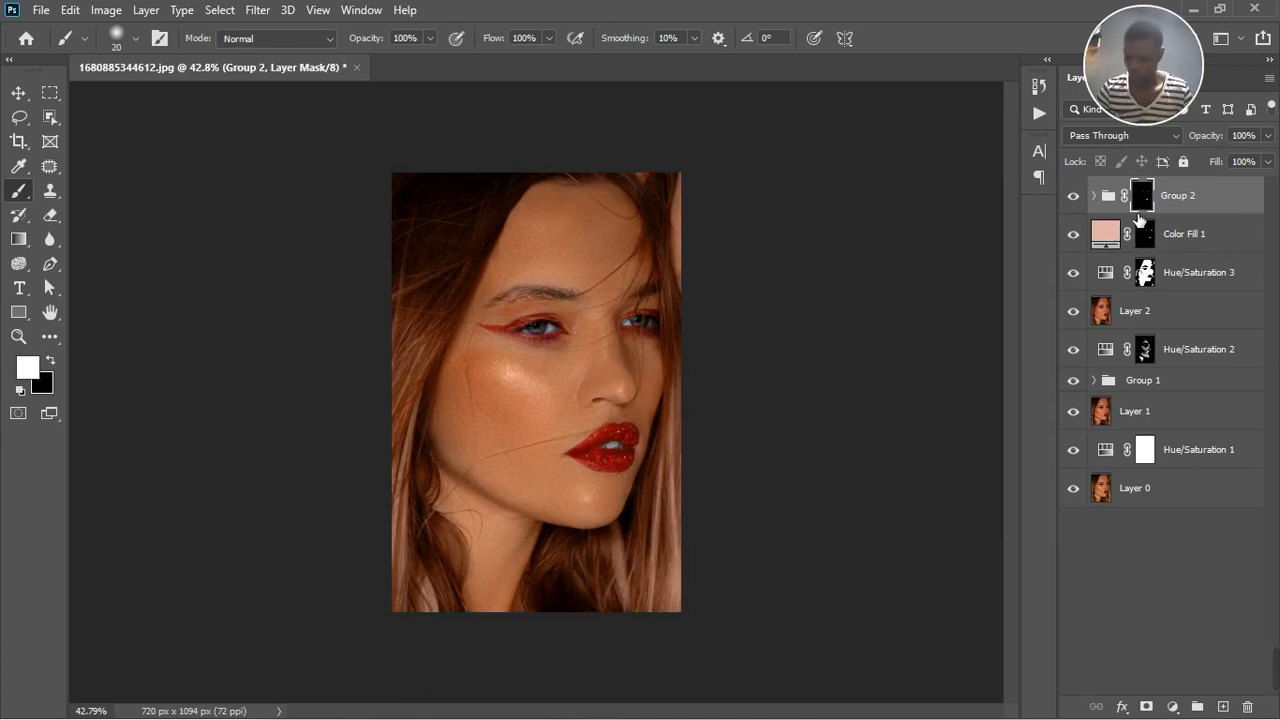
key(ctrl+shift+alt+e)
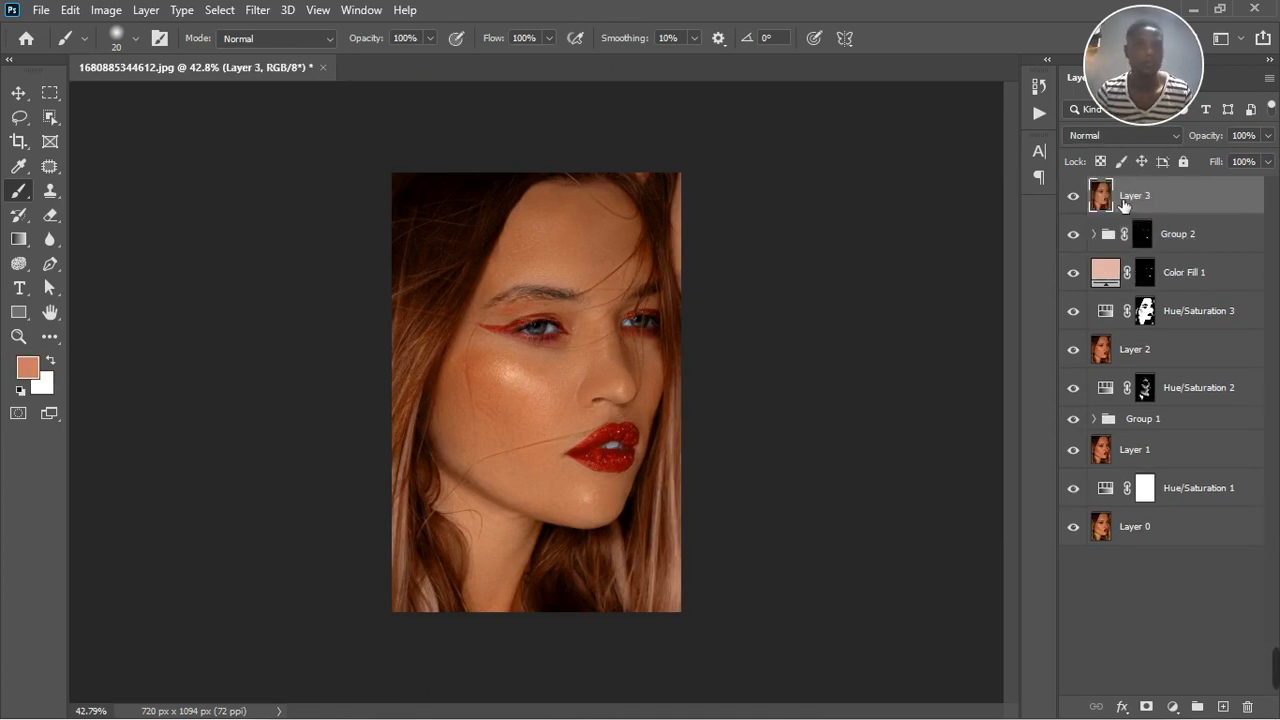
Open the Camera Raw filter on the merged layer and set Highlights +15, Shadows -7, Whites +14, Blacks +26 and Texture +14
click(221, 12)
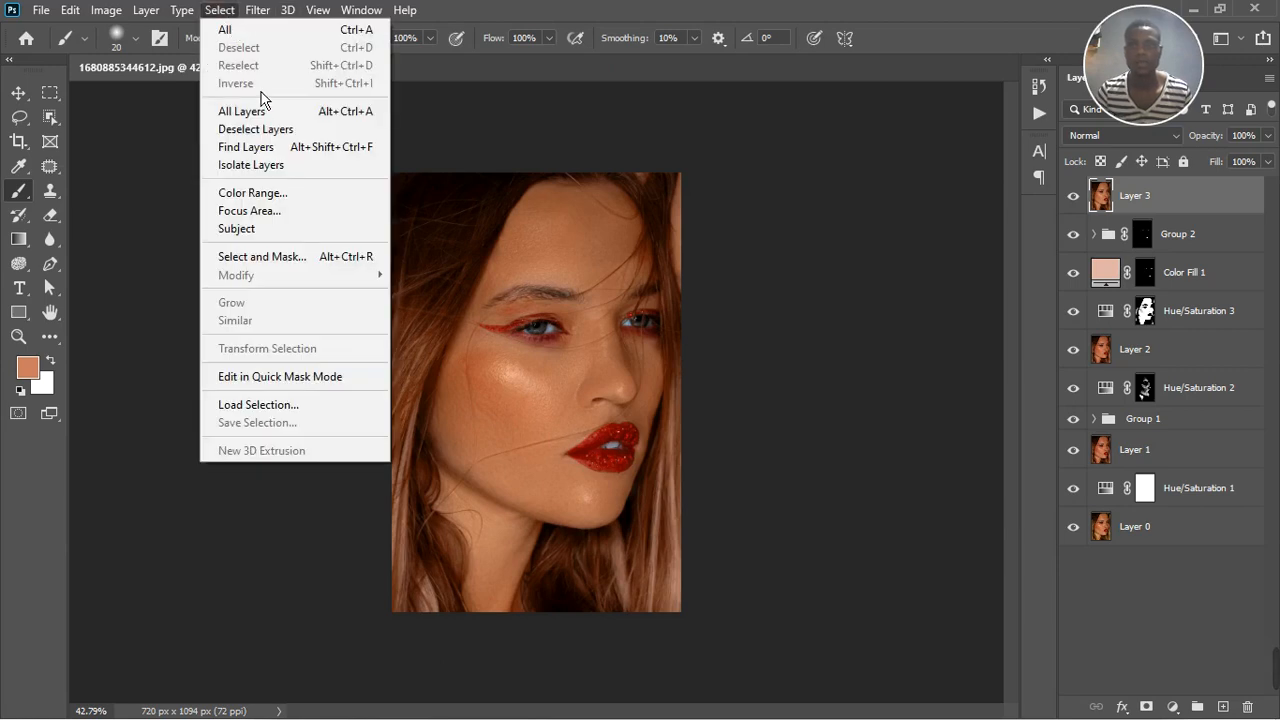
mouse_move(258, 12)
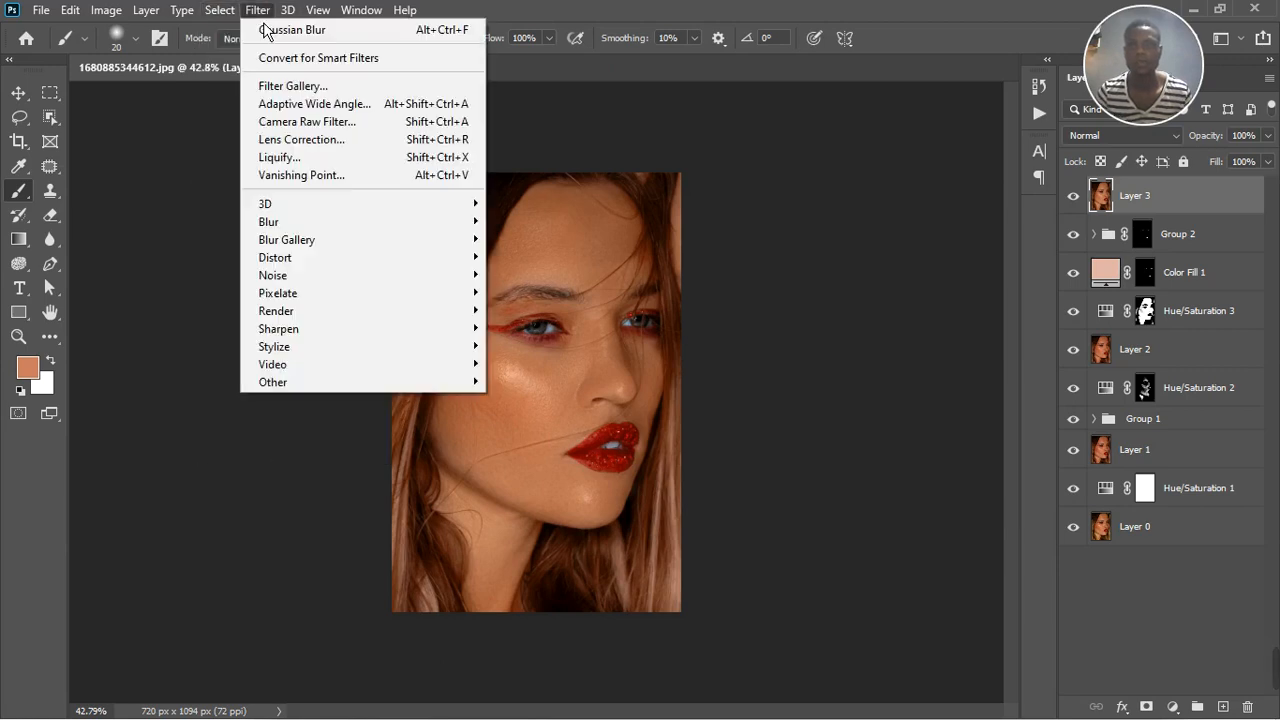
click(290, 121)
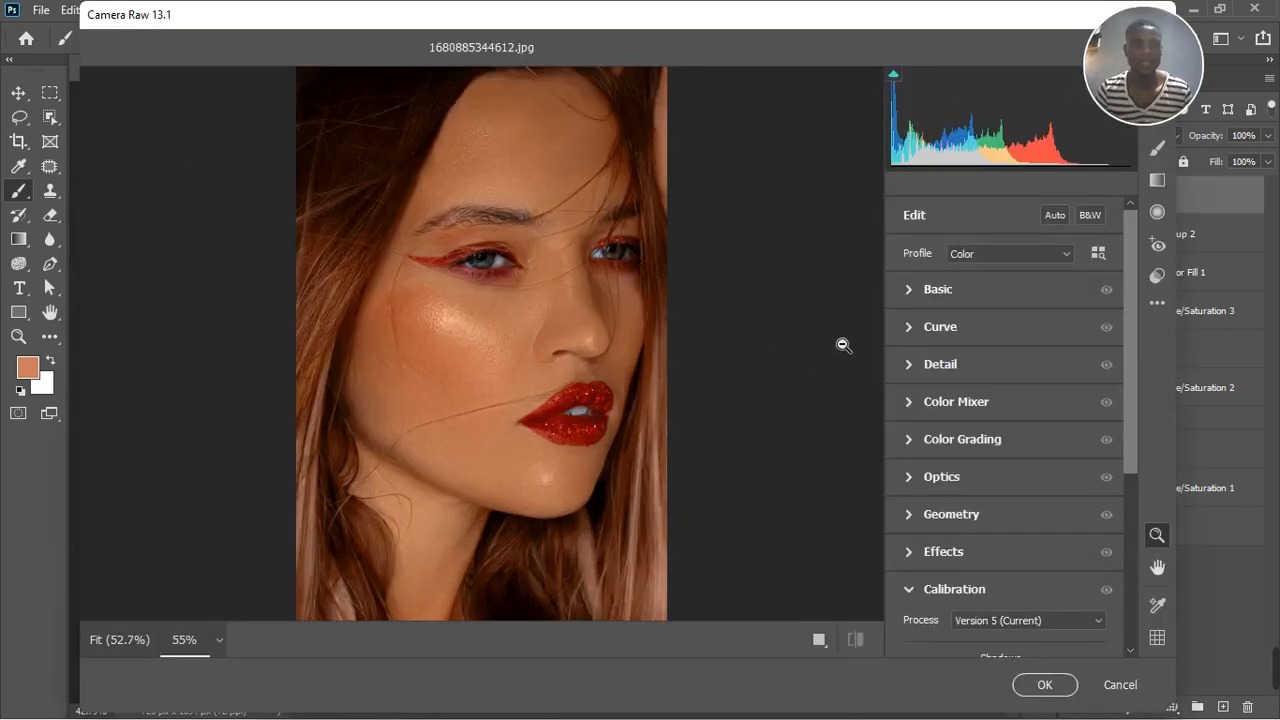
click(910, 302)
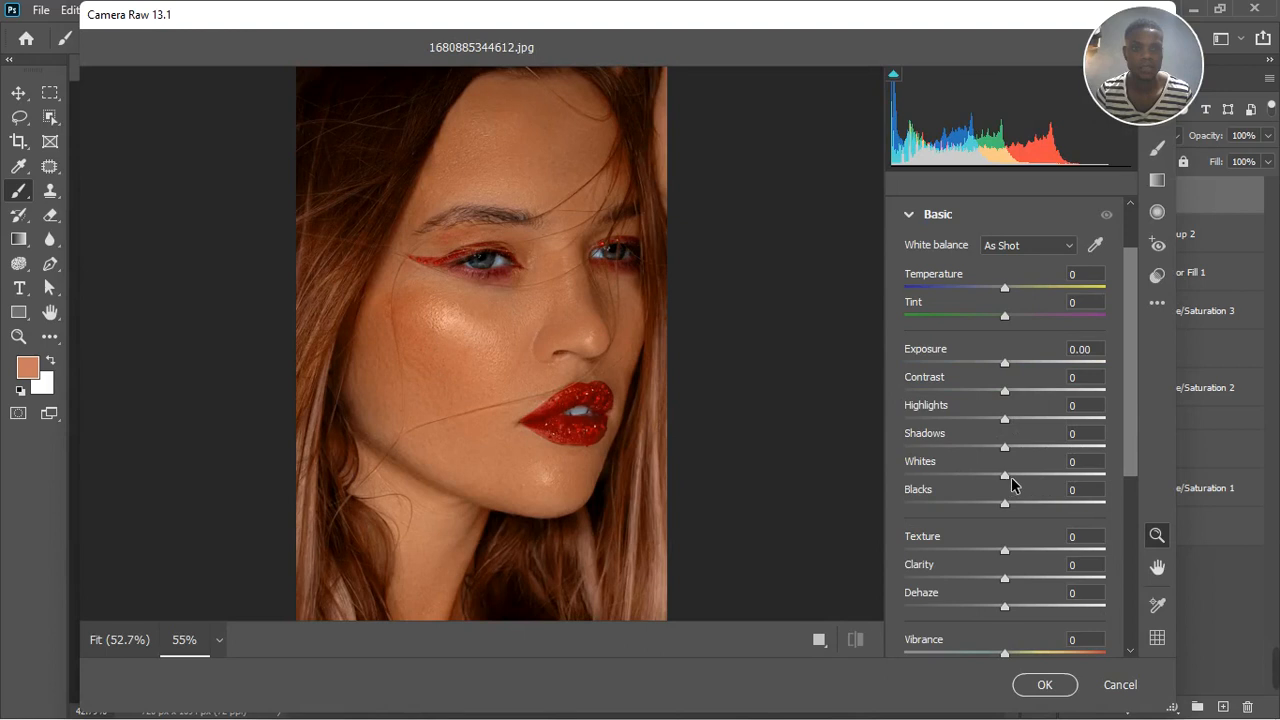
drag(1005, 503, 1020, 475)
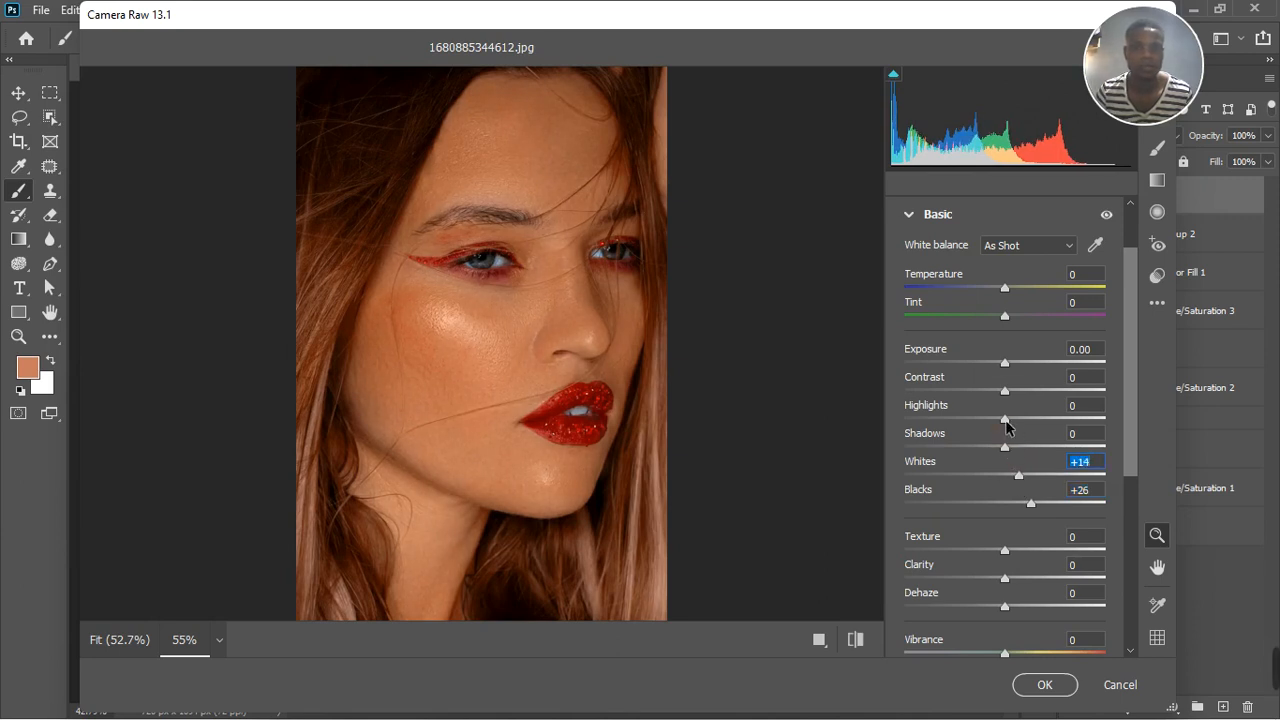
drag(1006, 421, 1020, 420)
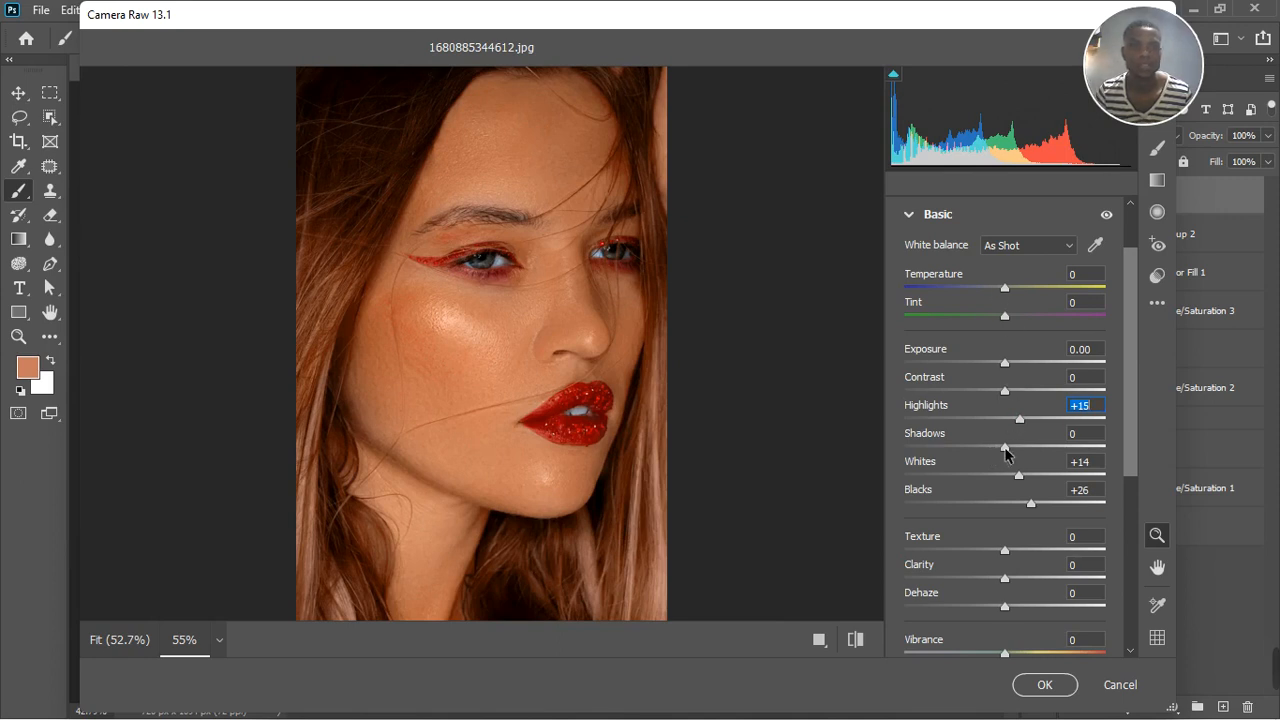
drag(1006, 454, 999, 454)
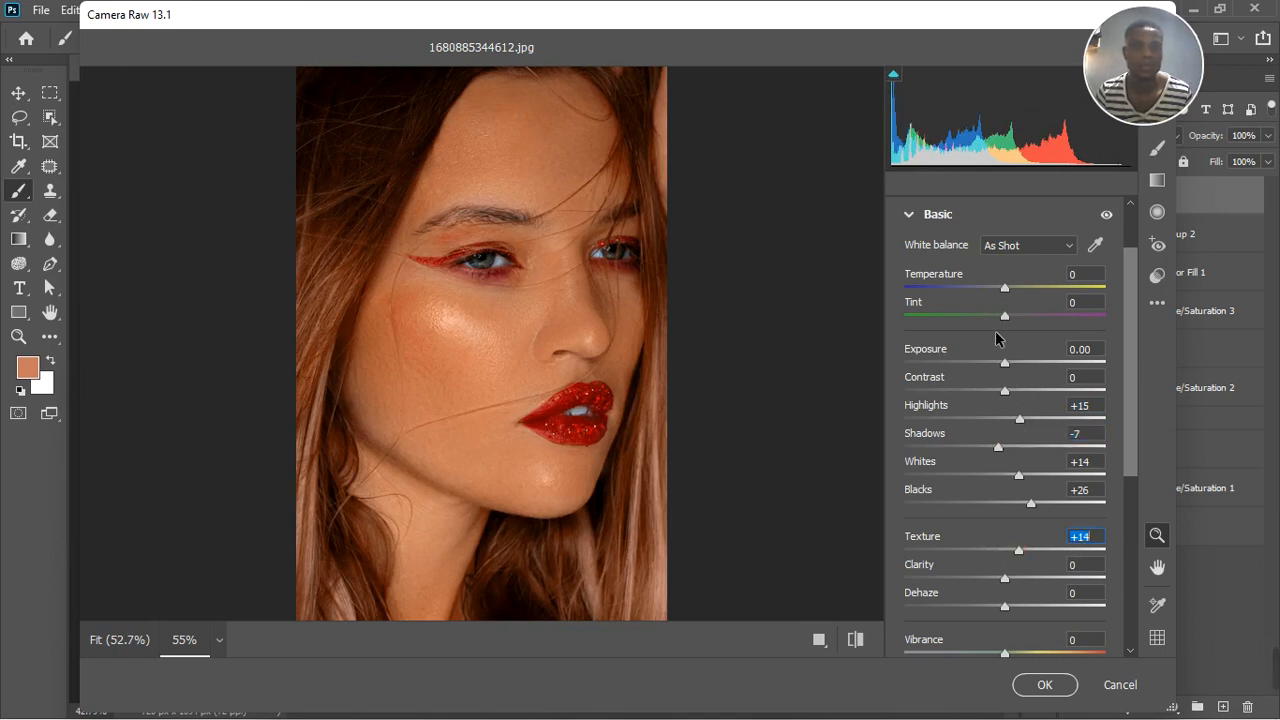
click(908, 216)
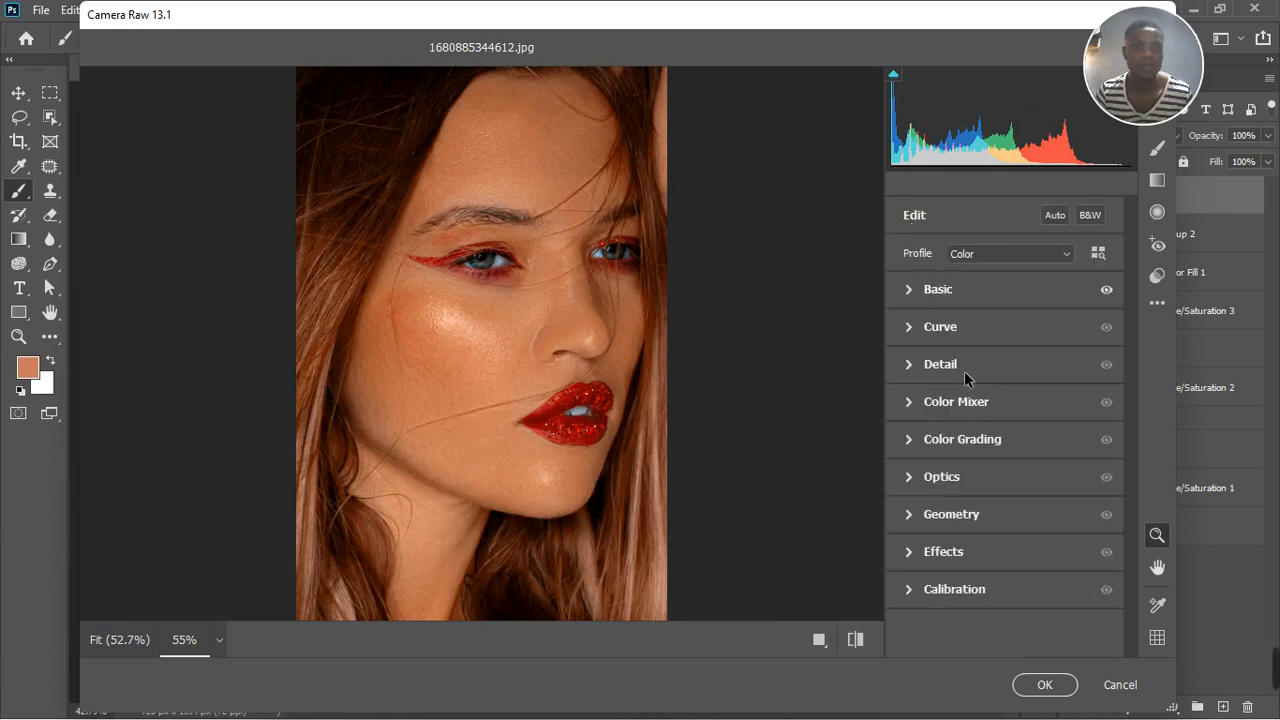
Shift the Color Mixer hue of the oranges to +10 and the yellows to -22
click(910, 401)
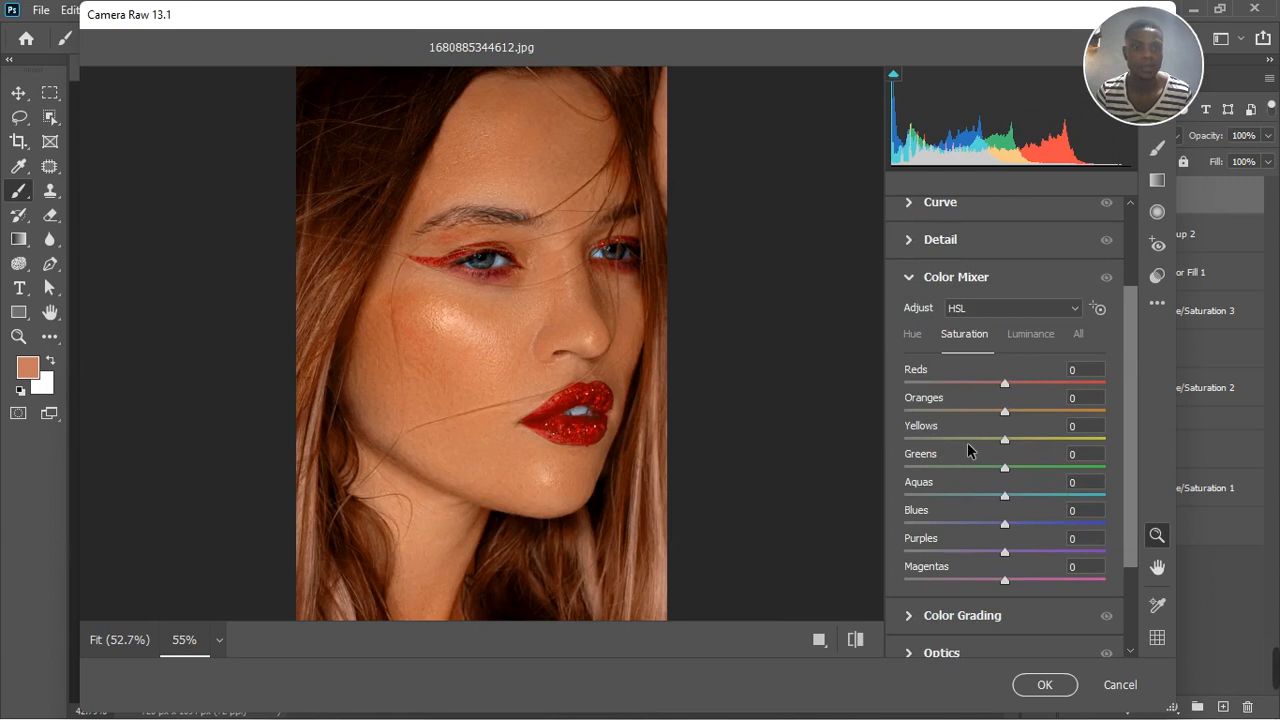
click(913, 336)
click(1010, 412)
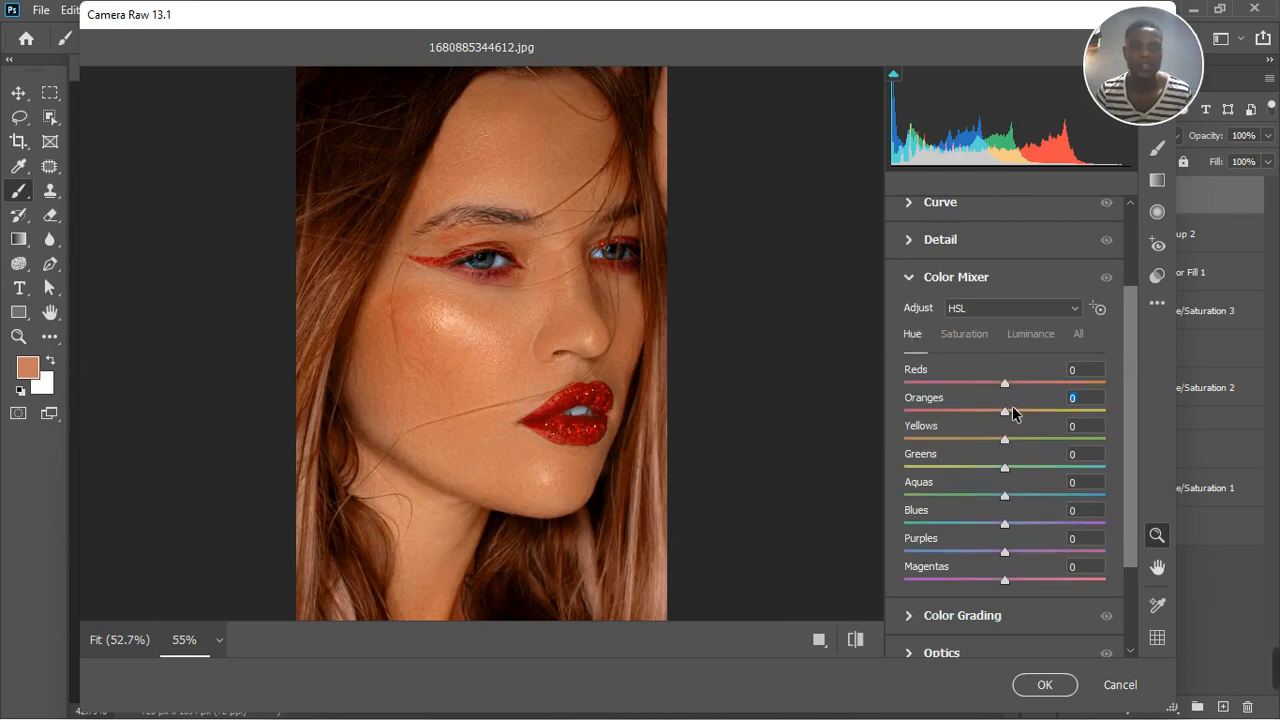
mouse_move(1012, 412)
mouse_down()
mouse_move(983, 446)
mouse_move(997, 417)
mouse_move(1018, 415)
mouse_up()
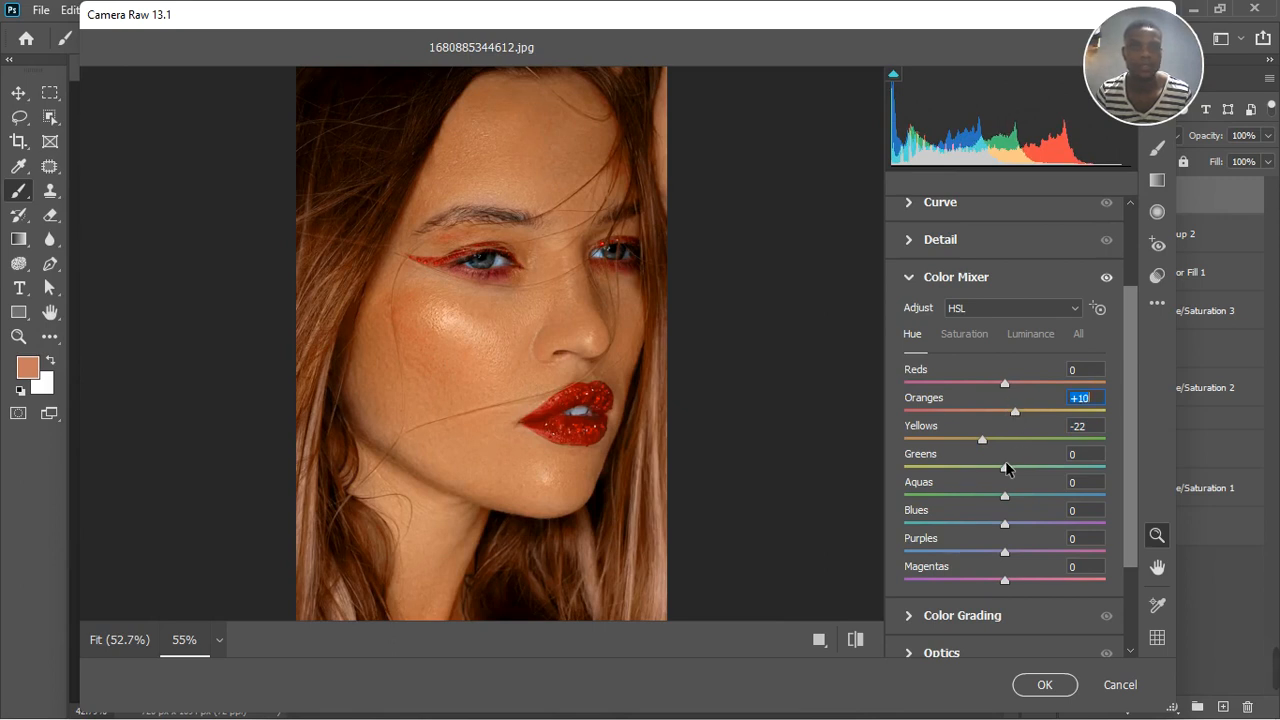
Set the Color Mixer saturation to -7 for oranges and +24 for yellows, and the oranges' luminance to +10
click(968, 336)
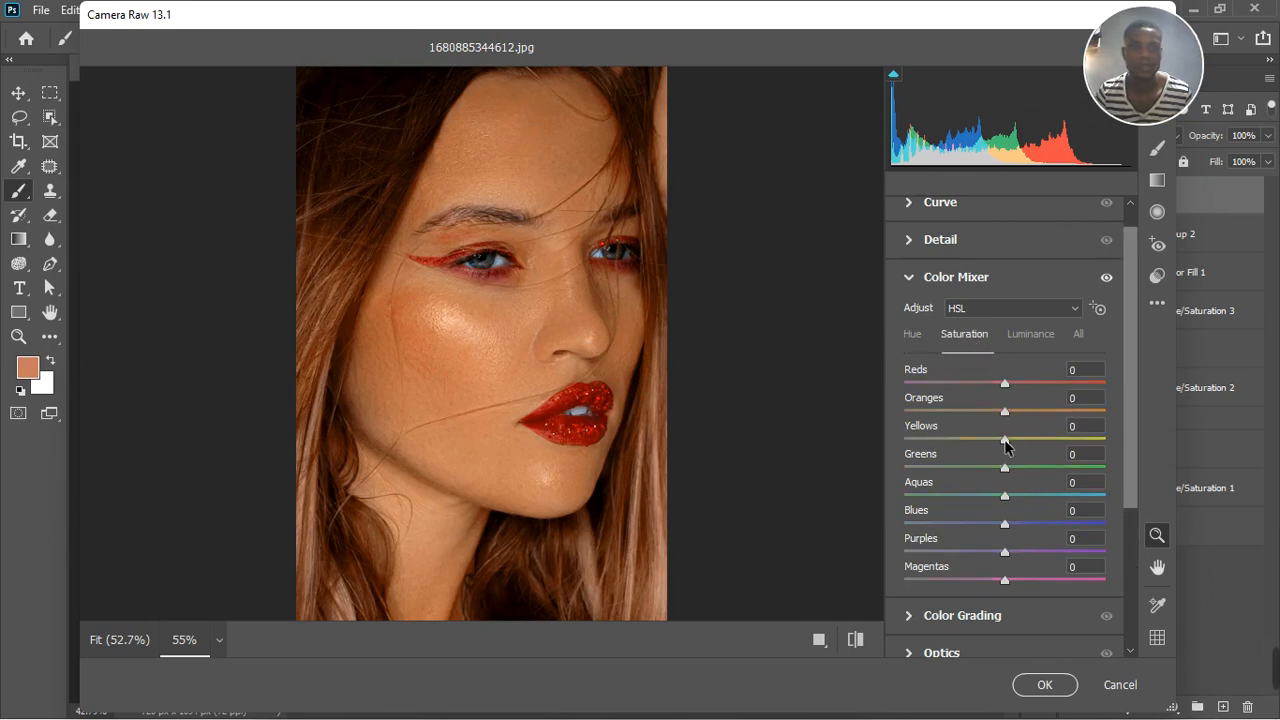
drag(1026, 440, 998, 418)
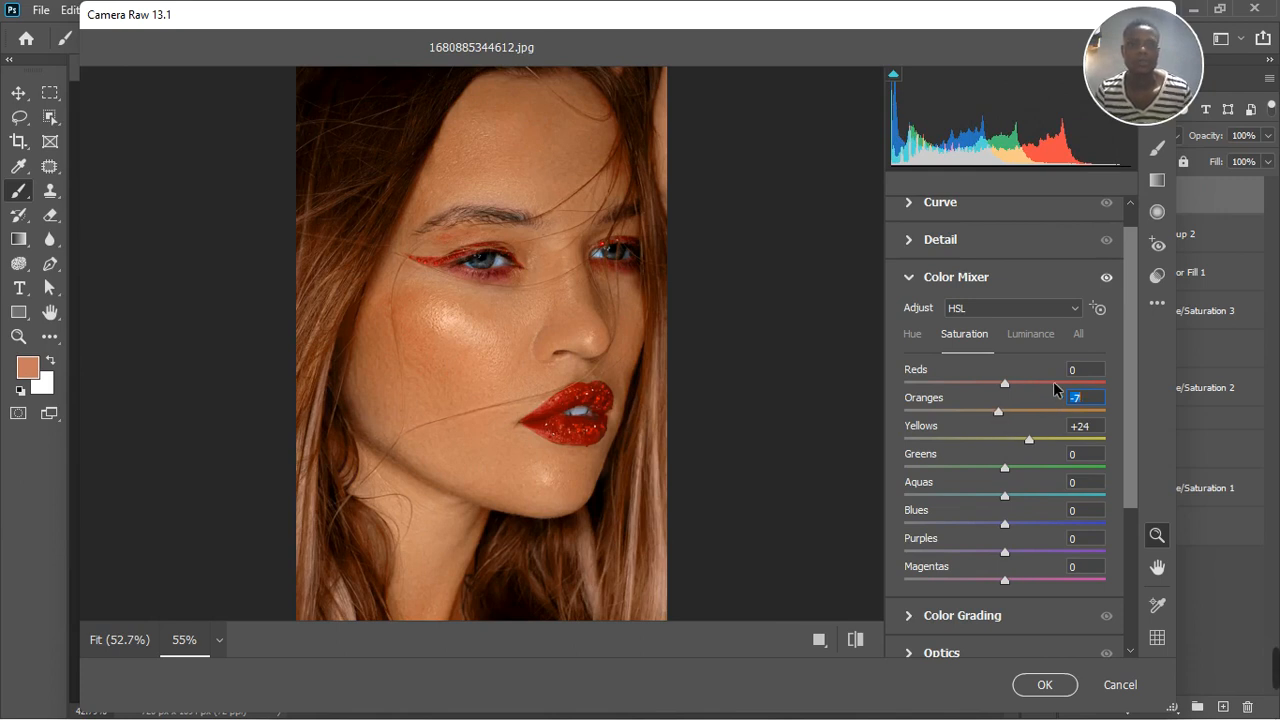
click(1030, 335)
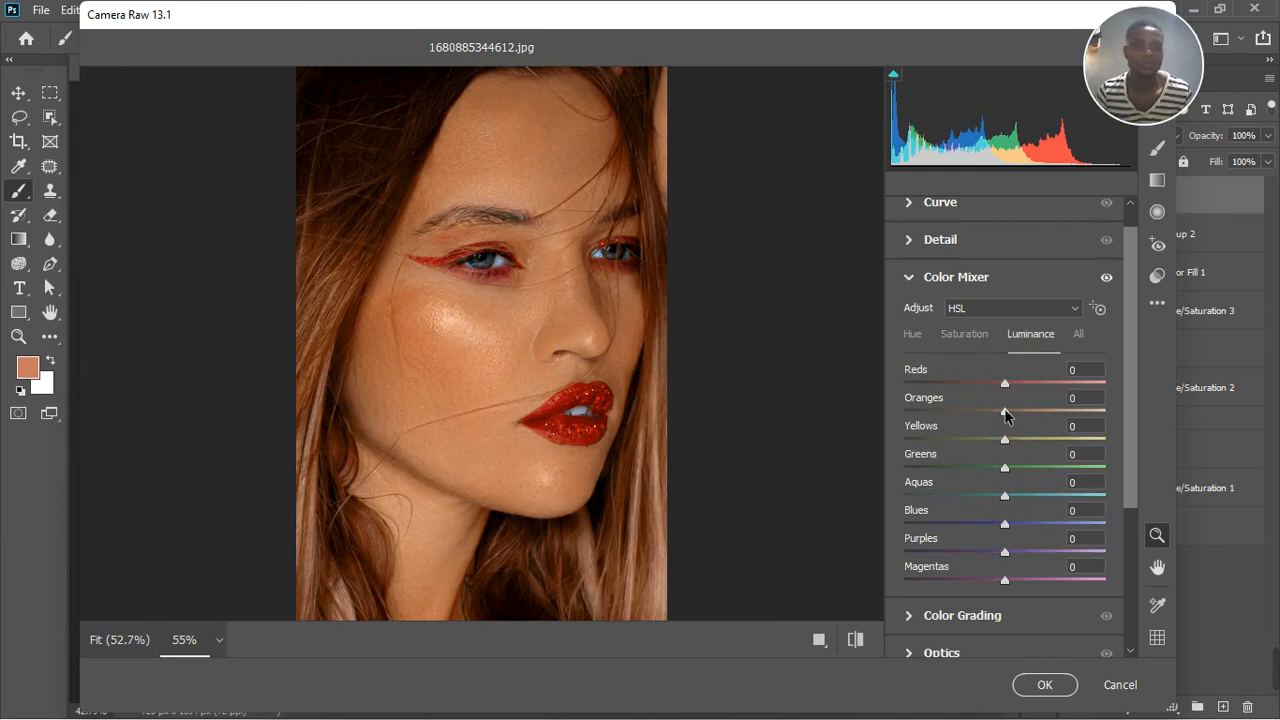
drag(1012, 410, 1015, 411)
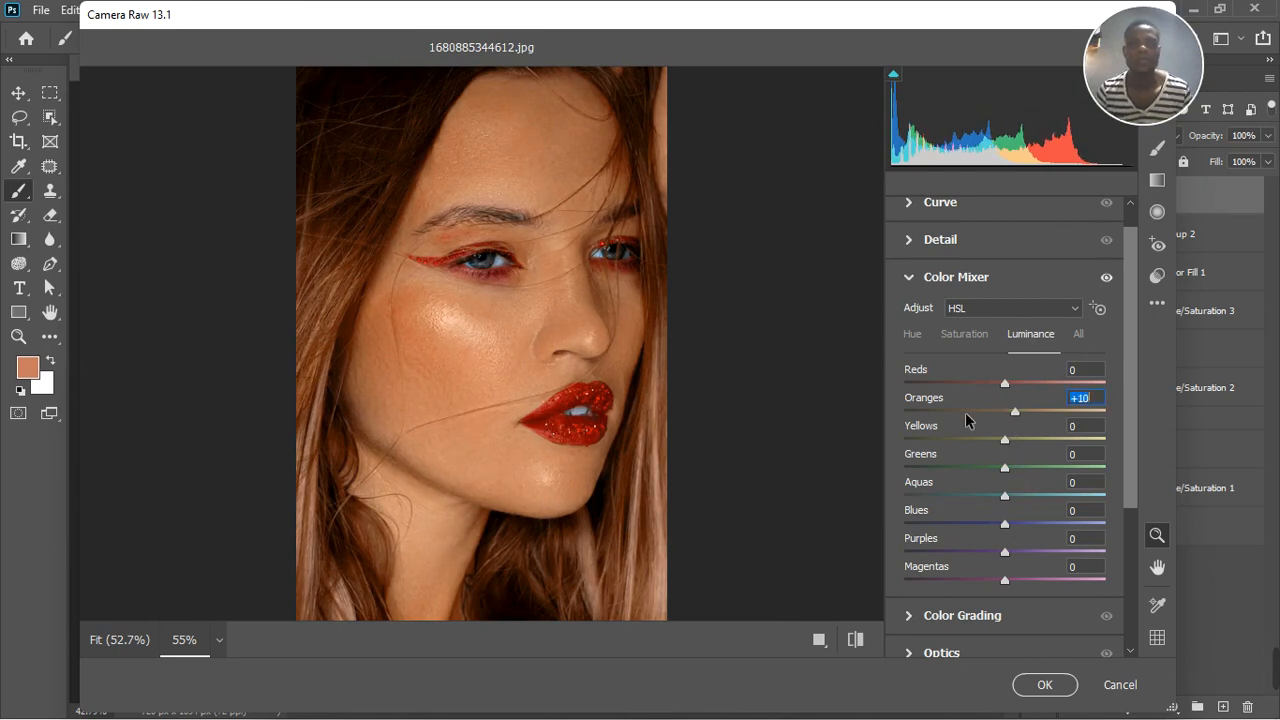
click(910, 278)
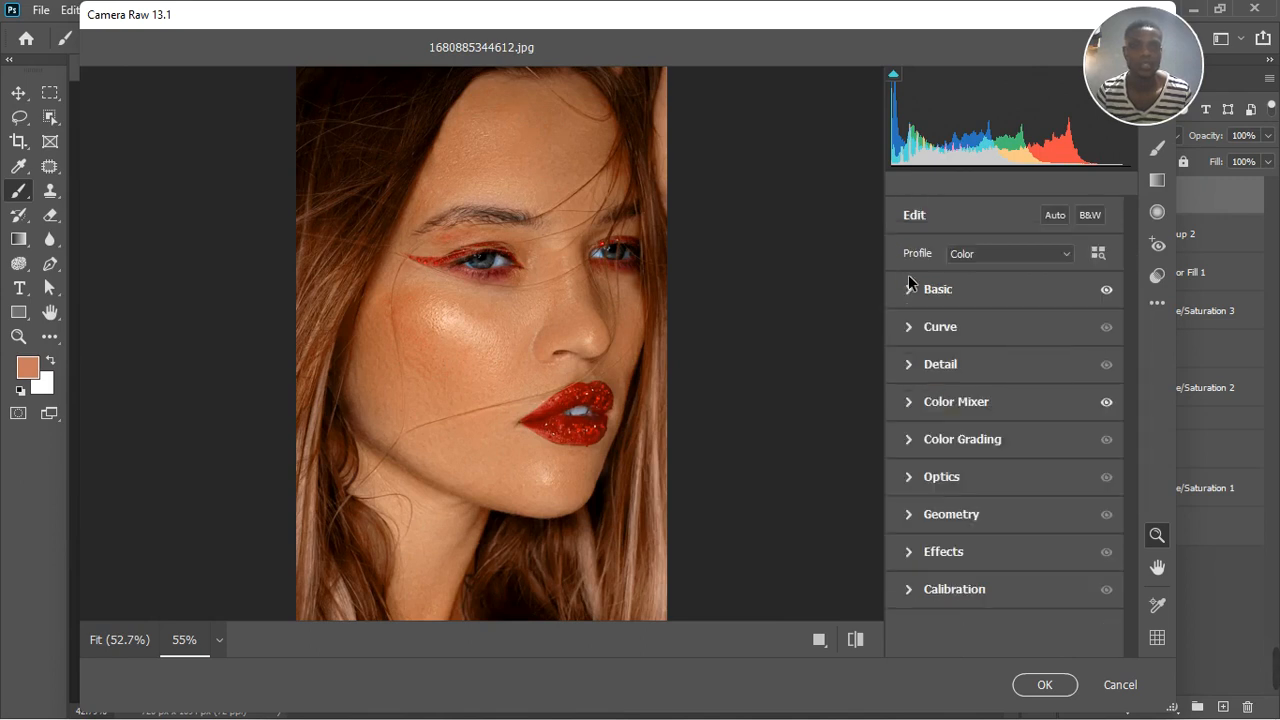
Calibrate the primaries with red hue +7 and saturation -8, green hue +19, and blue hue -6
click(910, 592)
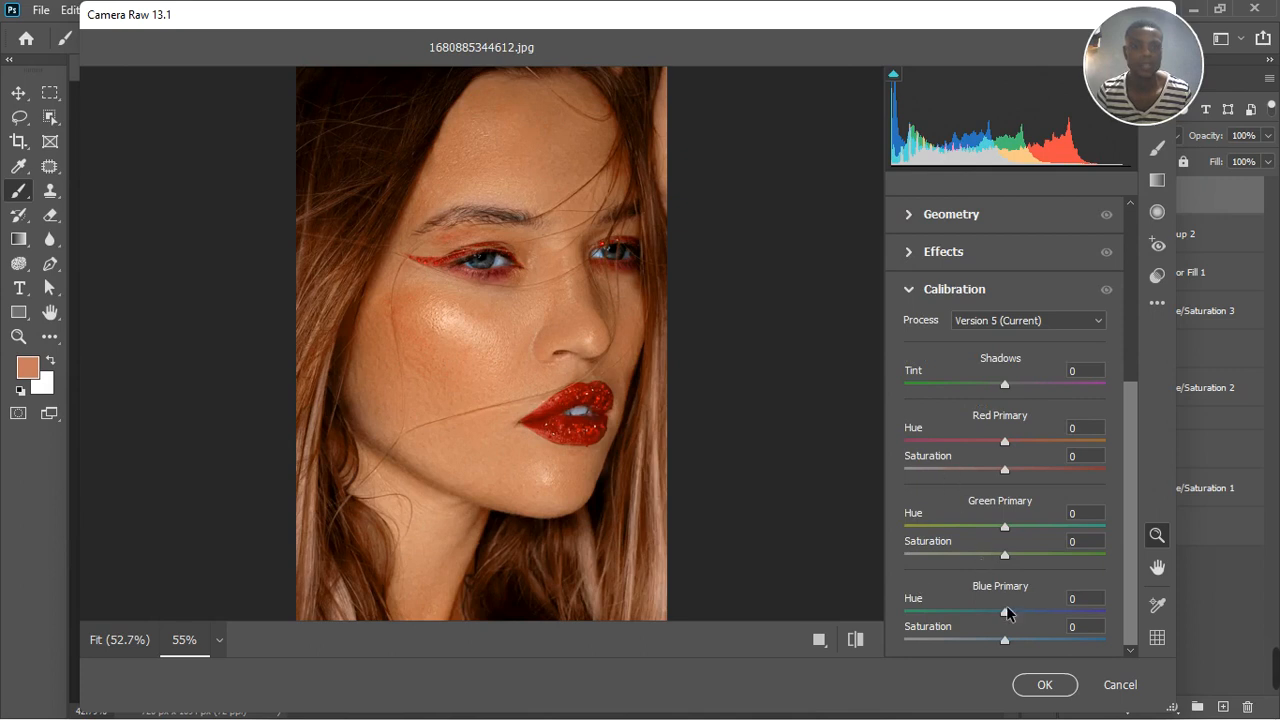
mouse_move(1005, 441)
mouse_down()
mouse_move(1021, 441)
mouse_move(998, 450)
mouse_move(1019, 446)
mouse_up()
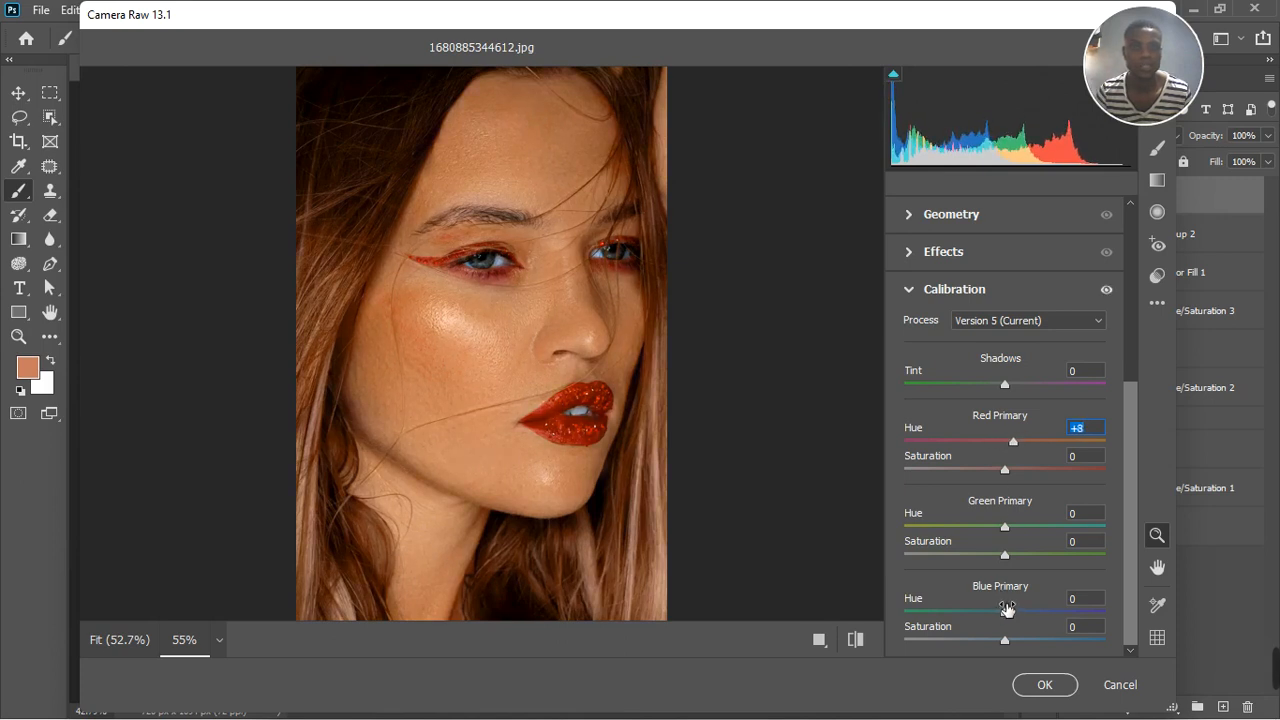
mouse_move(1005, 614)
mouse_down()
mouse_move(967, 621)
mouse_move(1034, 617)
mouse_move(1001, 634)
mouse_up()
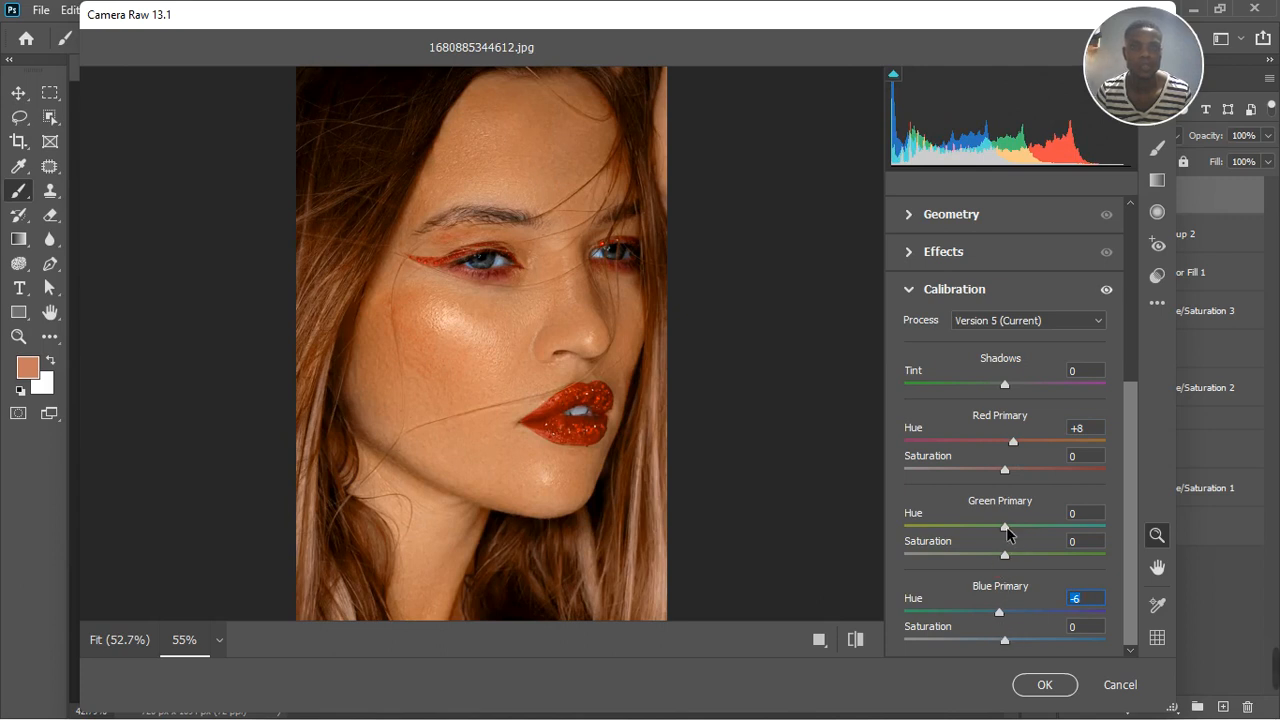
drag(1008, 534, 1024, 522)
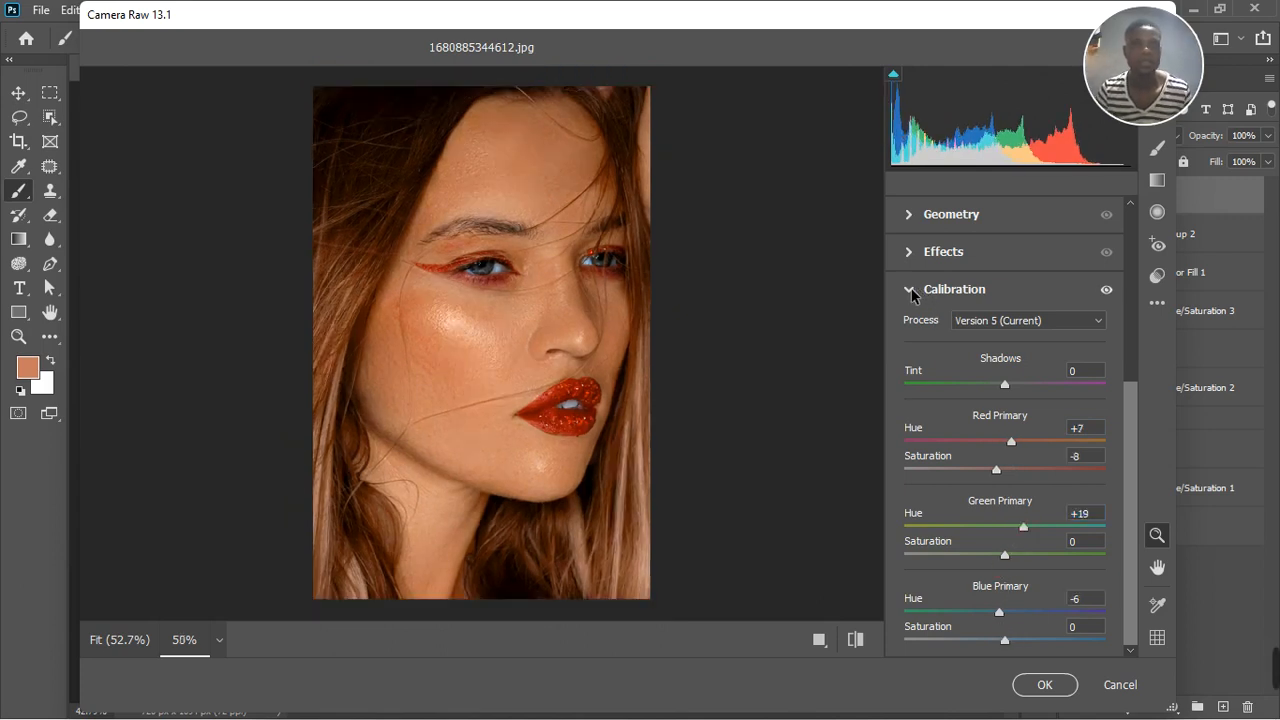
click(910, 292)
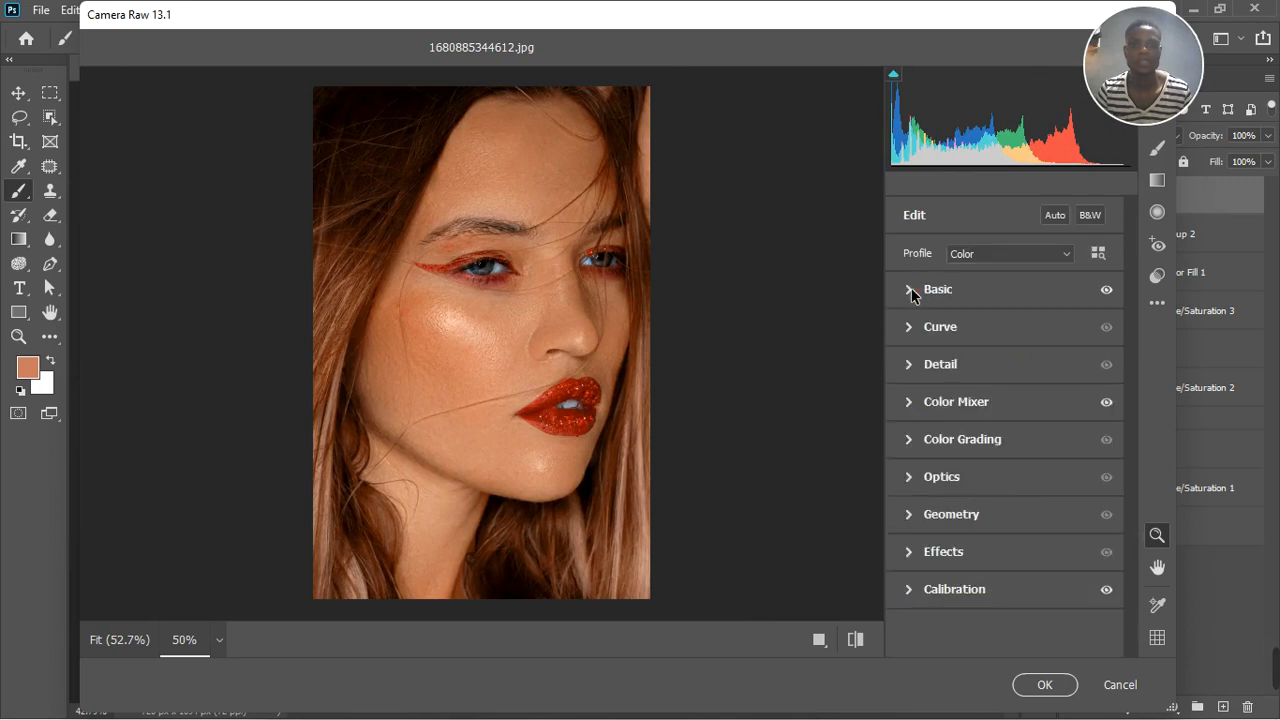
Compare the portrait with and without the calibration, then apply the Camera Raw adjustments to the merged layer
click(1107, 592)
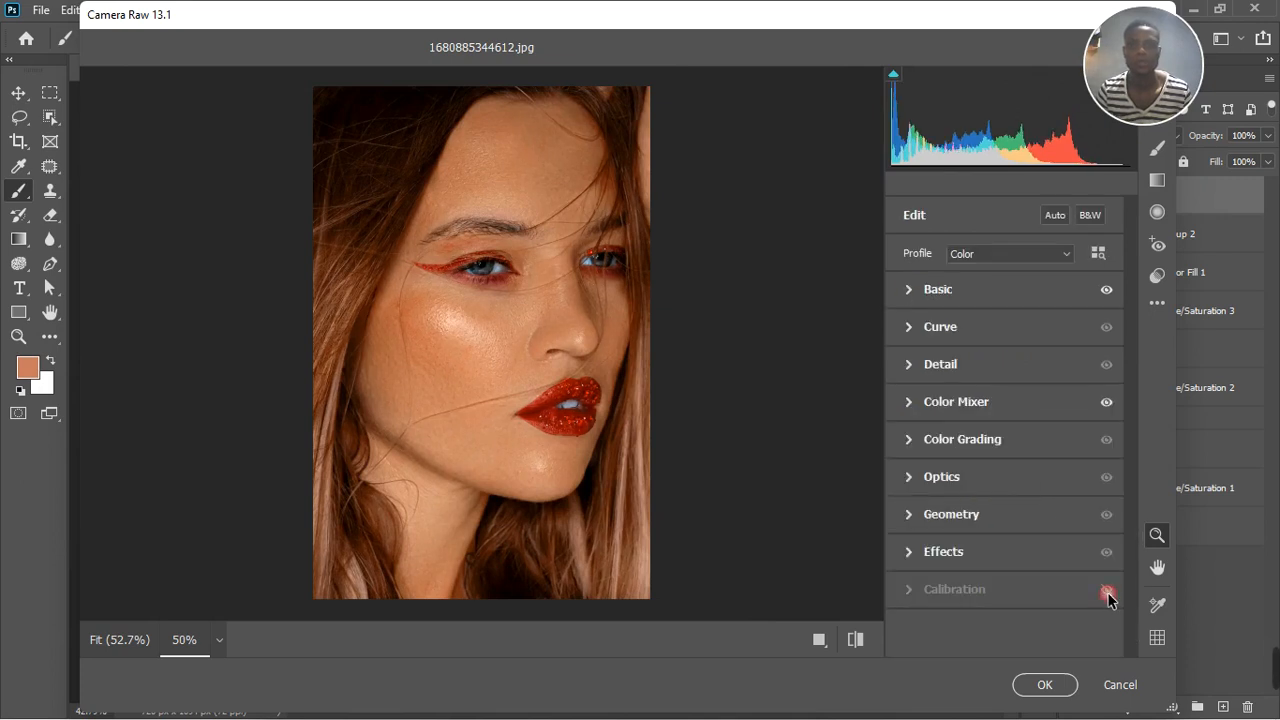
click(1107, 593)
click(1044, 684)
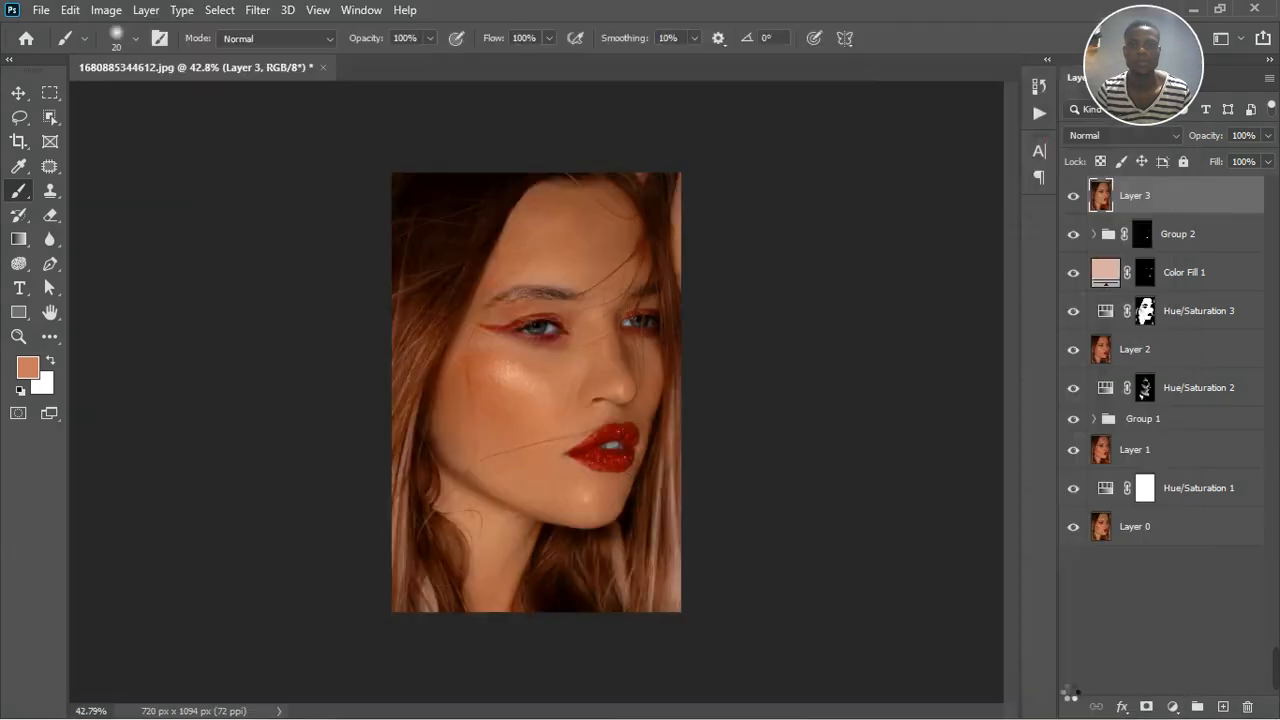
Add a Color Balance adjustment layer above the merged layer and tune its shadows with green +7, blue +4 and a cyan–red tweak
scroll(534, 339, up, 3)
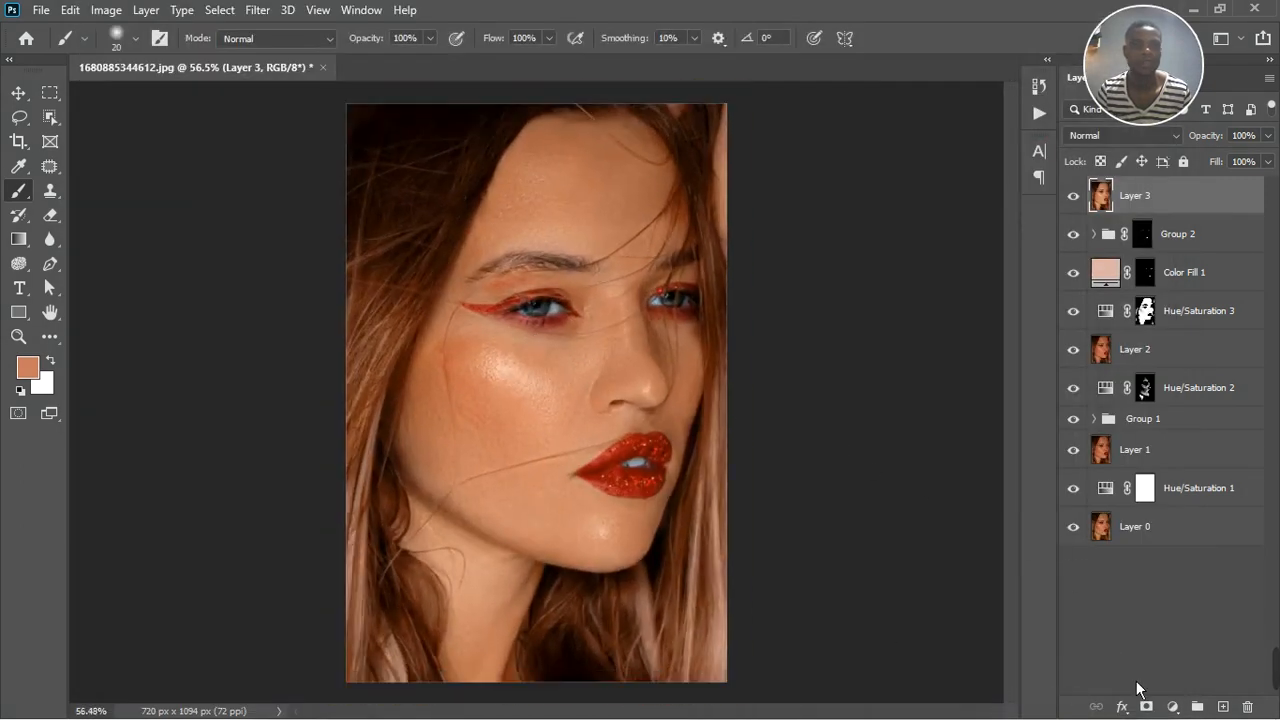
click(1173, 707)
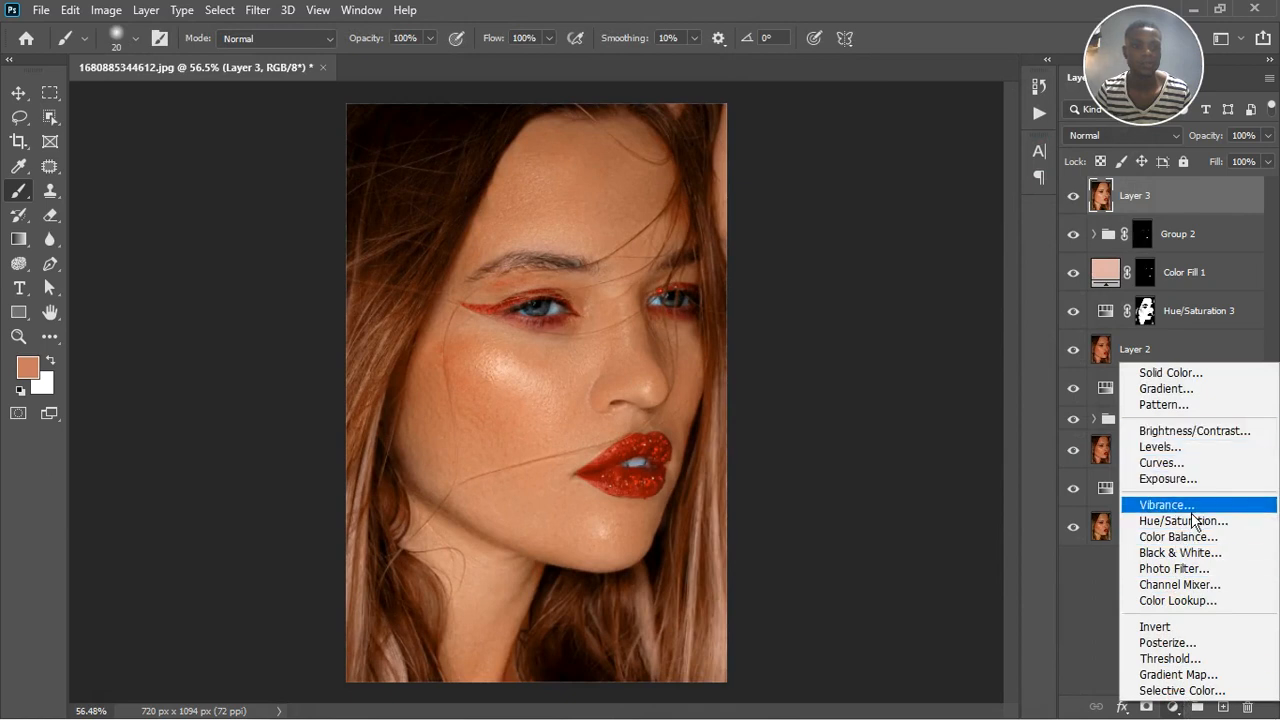
click(1194, 540)
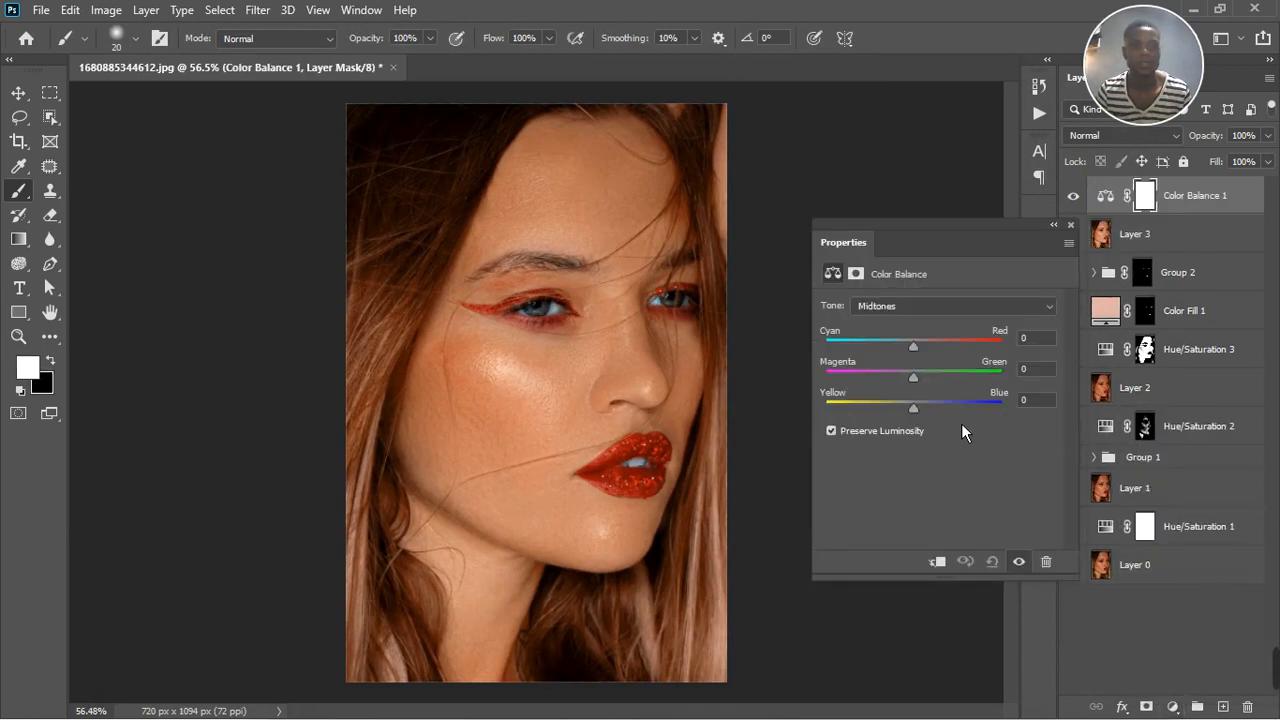
click(900, 310)
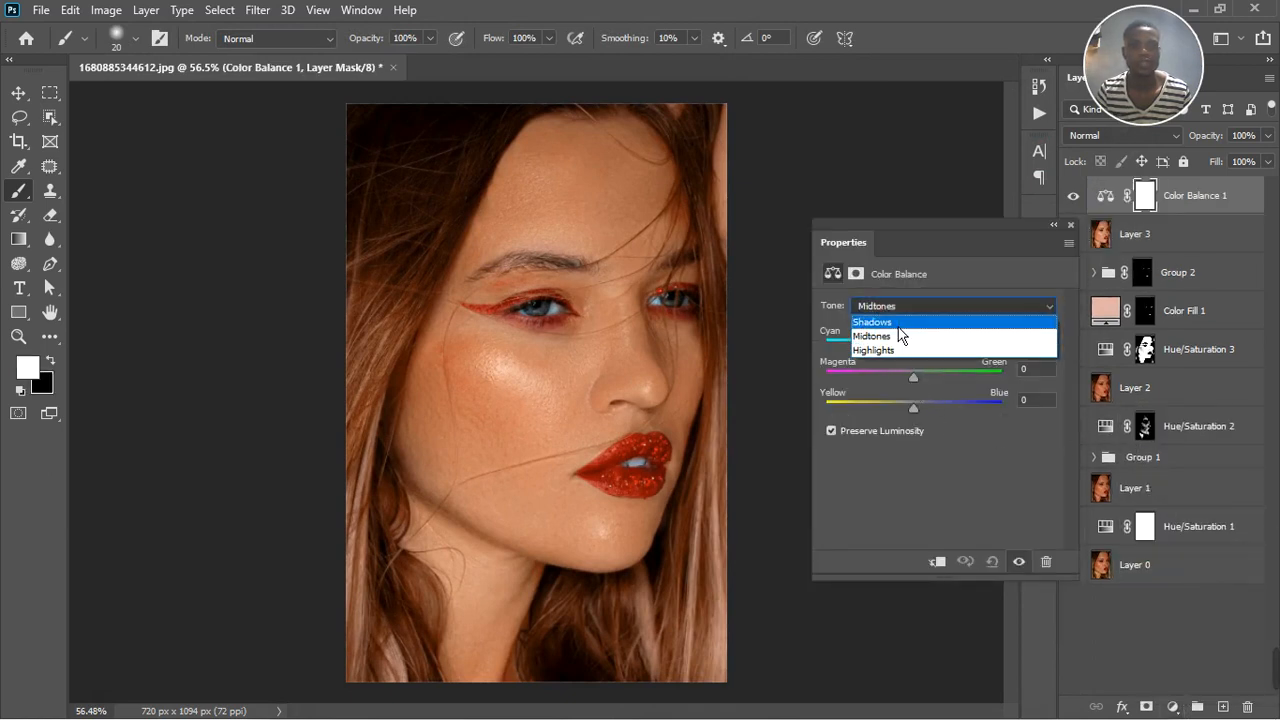
click(899, 320)
drag(921, 418, 928, 393)
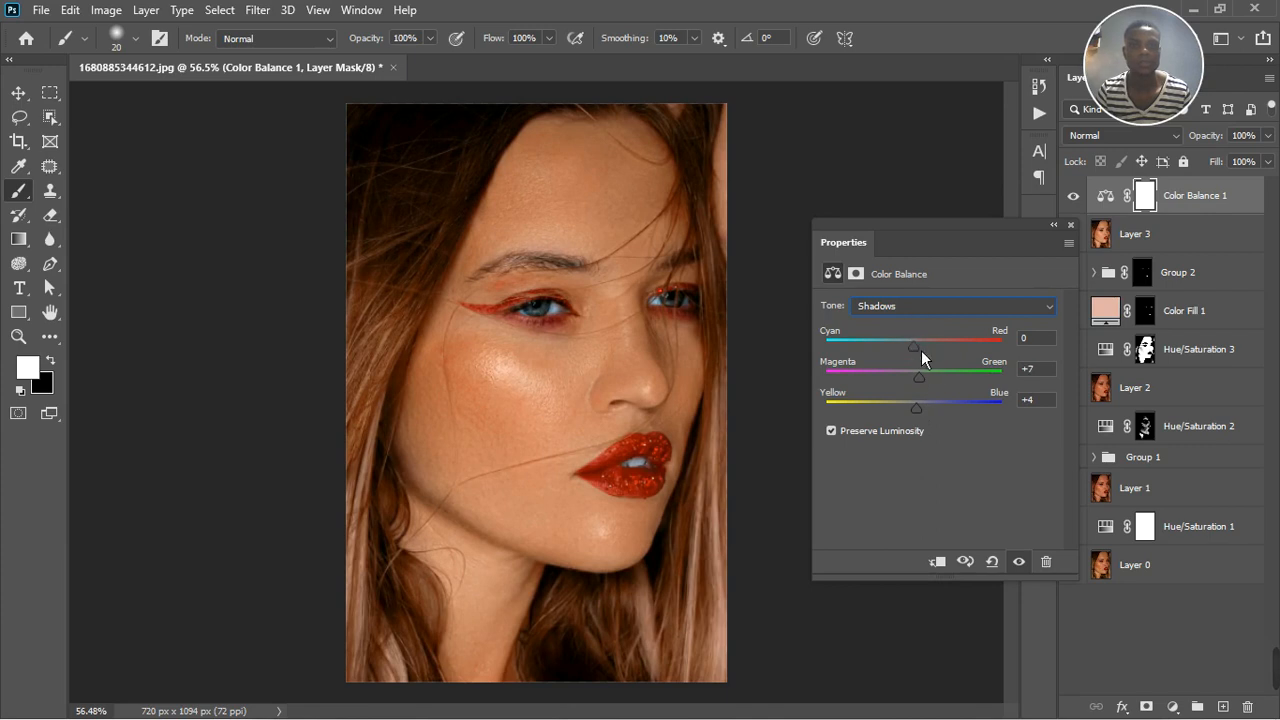
mouse_move(921, 350)
mouse_down()
mouse_move(936, 354)
mouse_move(921, 356)
mouse_up()
Tune the Color Balance midtones on the cyan–red slider, with magenta–green at +2 and yellow–blue at -2
click(933, 311)
click(926, 338)
drag(921, 413, 925, 413)
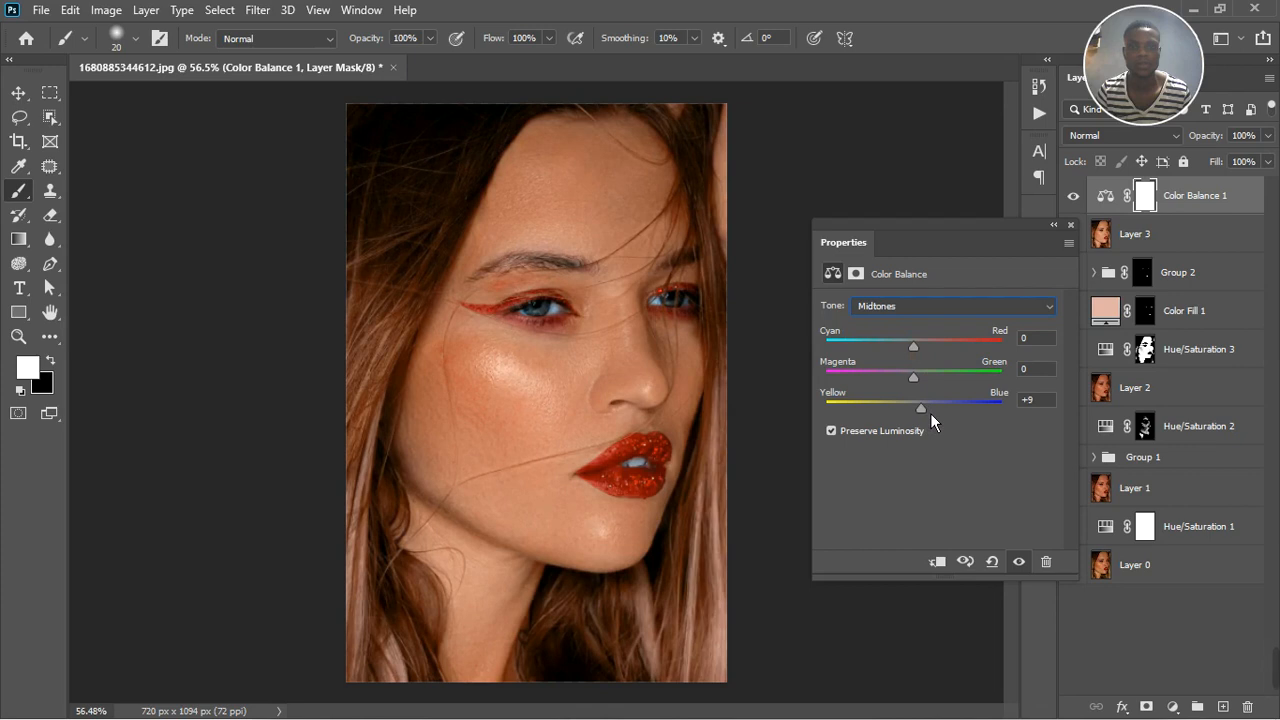
drag(930, 415, 921, 416)
drag(922, 354, 924, 353)
mouse_move(919, 384)
mouse_down()
mouse_move(936, 387)
mouse_move(924, 391)
mouse_up()
Set the Color Balance highlights to cyan–red +10, magenta–green -2 and yellow–blue +20, and close the adjustment's properties
click(918, 303)
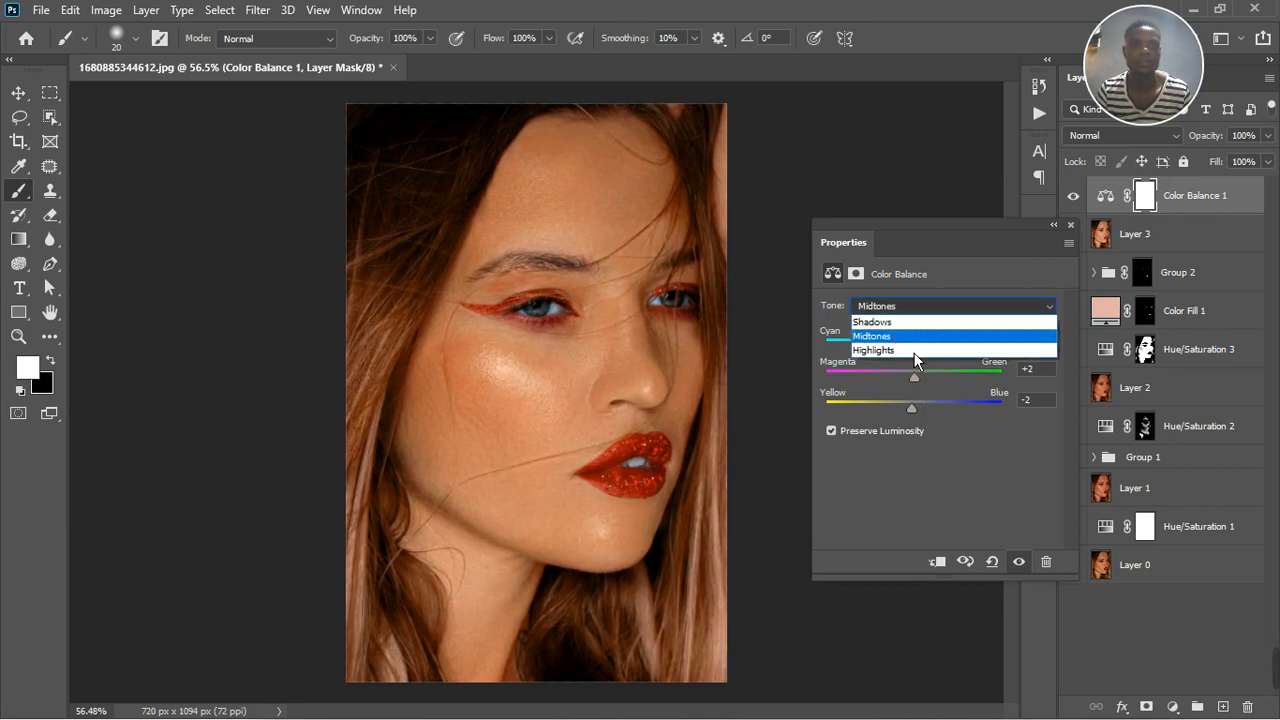
click(903, 360)
drag(924, 418, 932, 358)
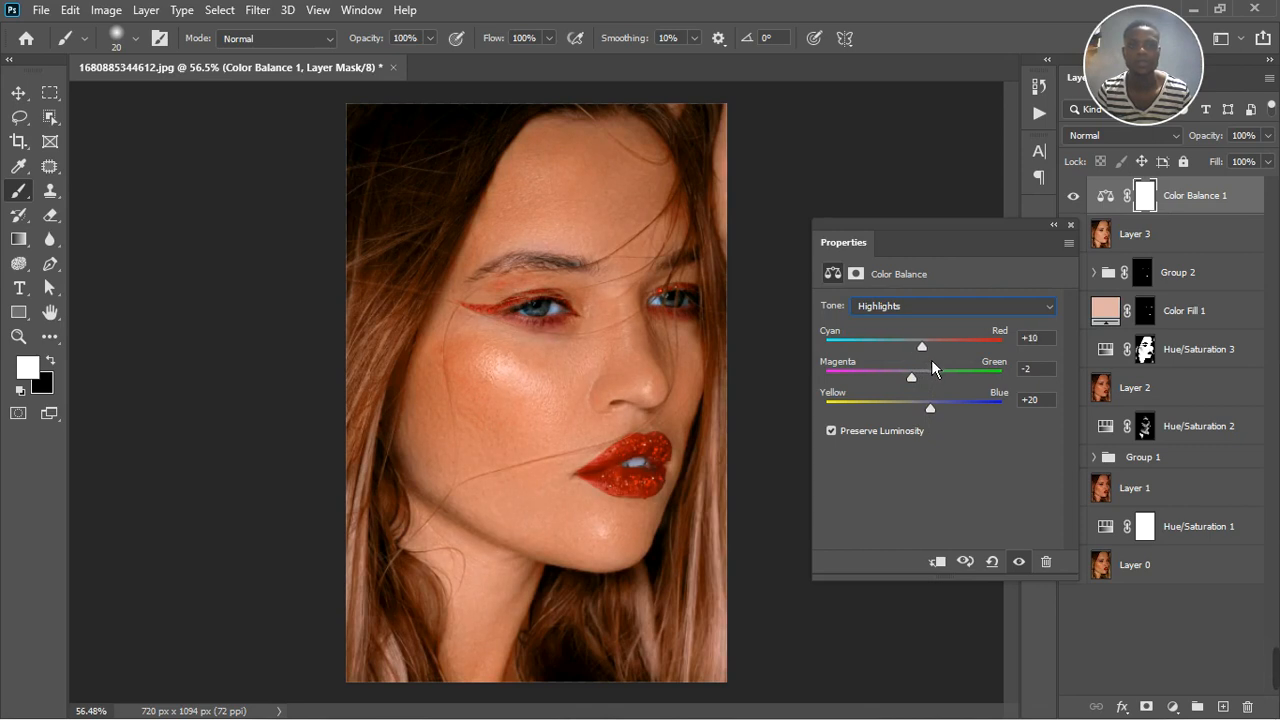
click(1071, 224)
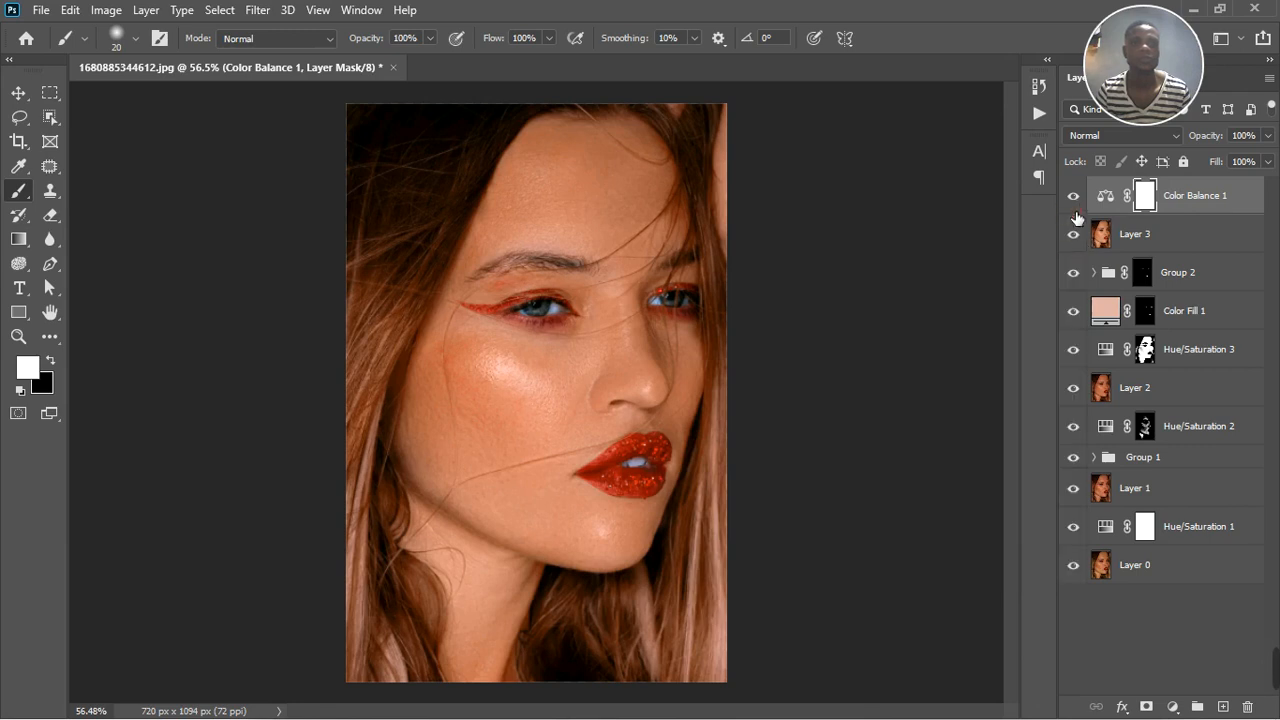
Check the Color Balance layer's effect on the portrait and reduce its opacity to 66%
click(1075, 197)
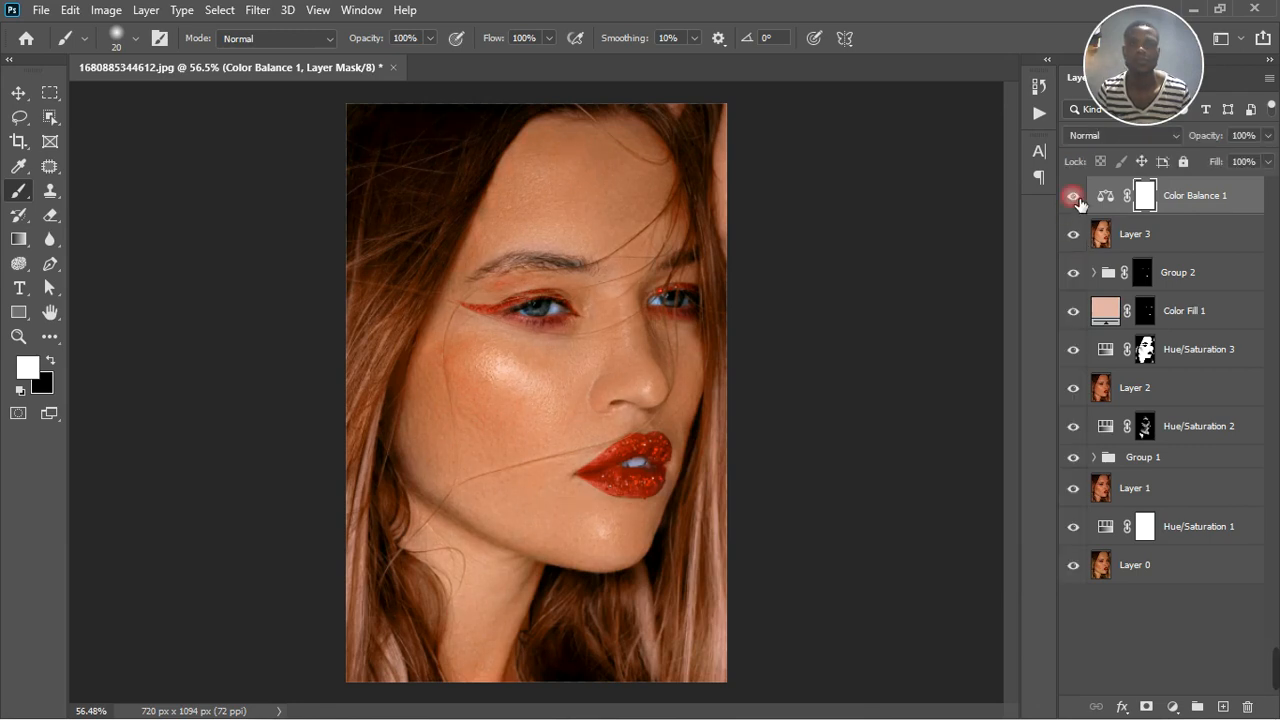
click(1268, 161)
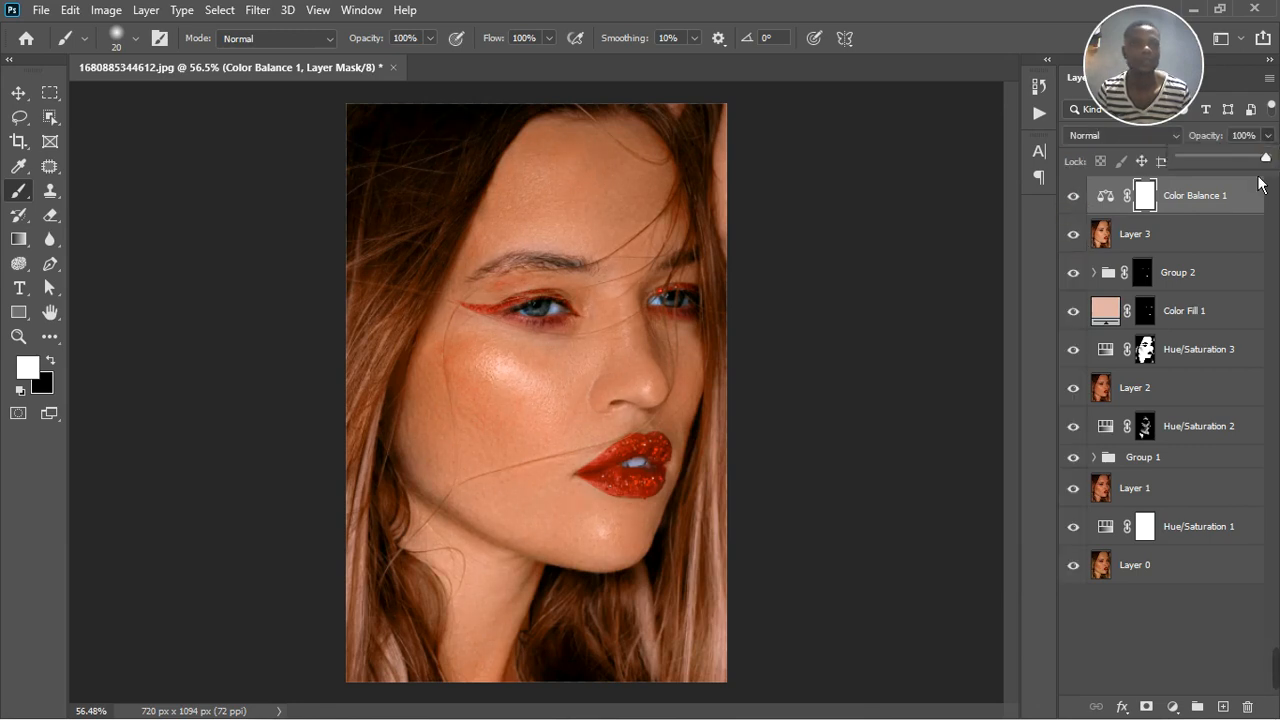
drag(1260, 182, 1229, 306)
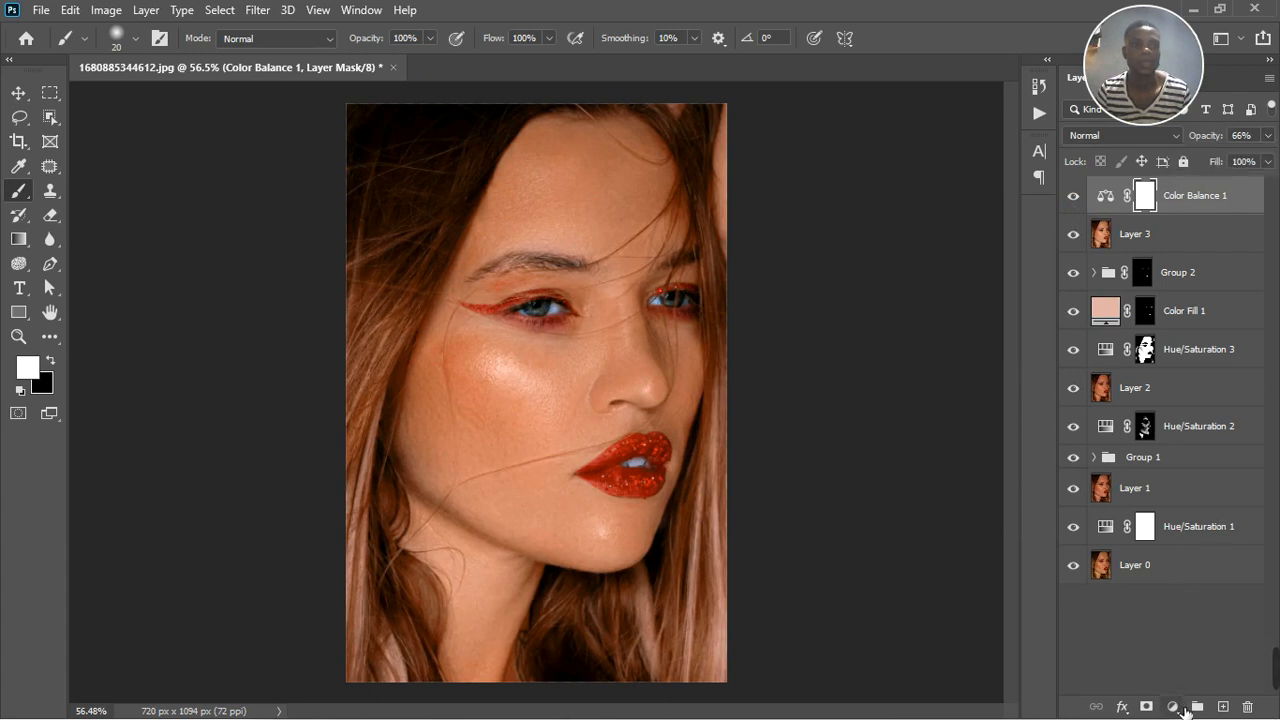
Add a Vibrance adjustment layer above the Color Balance layer with vibrance +7, and reduce its opacity to 29%
click(1182, 708)
click(1195, 510)
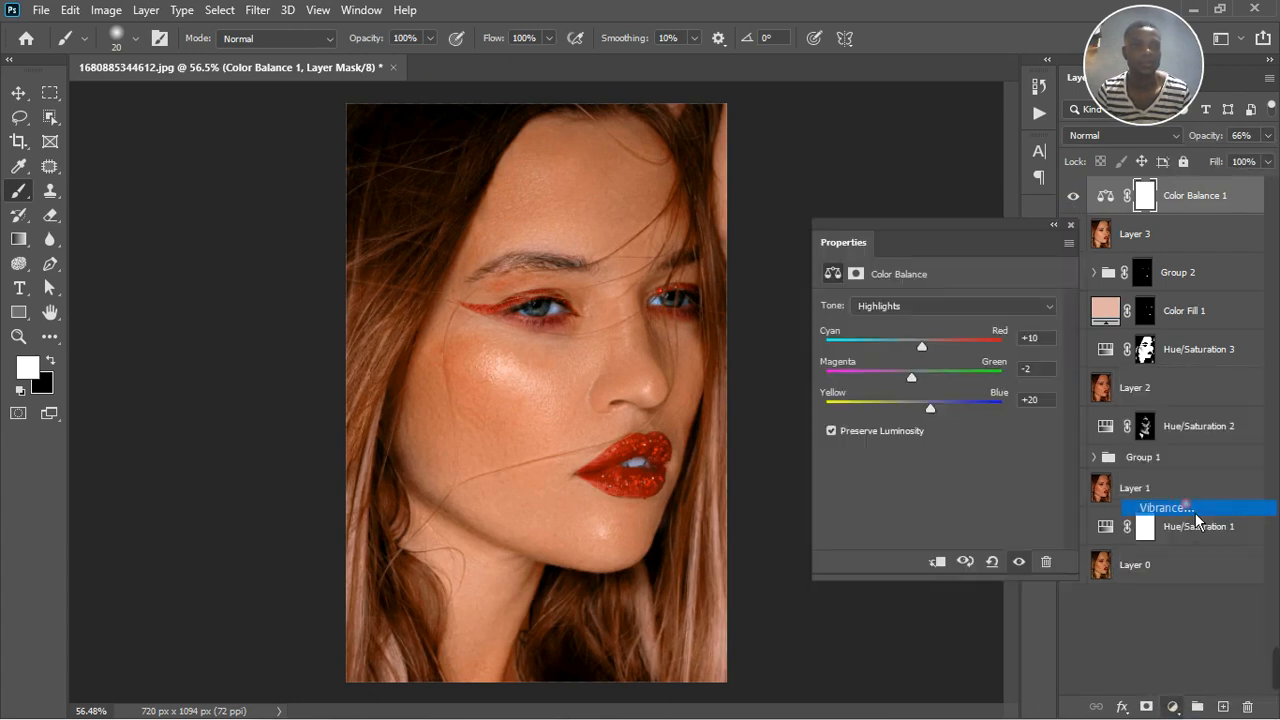
drag(950, 335, 979, 341)
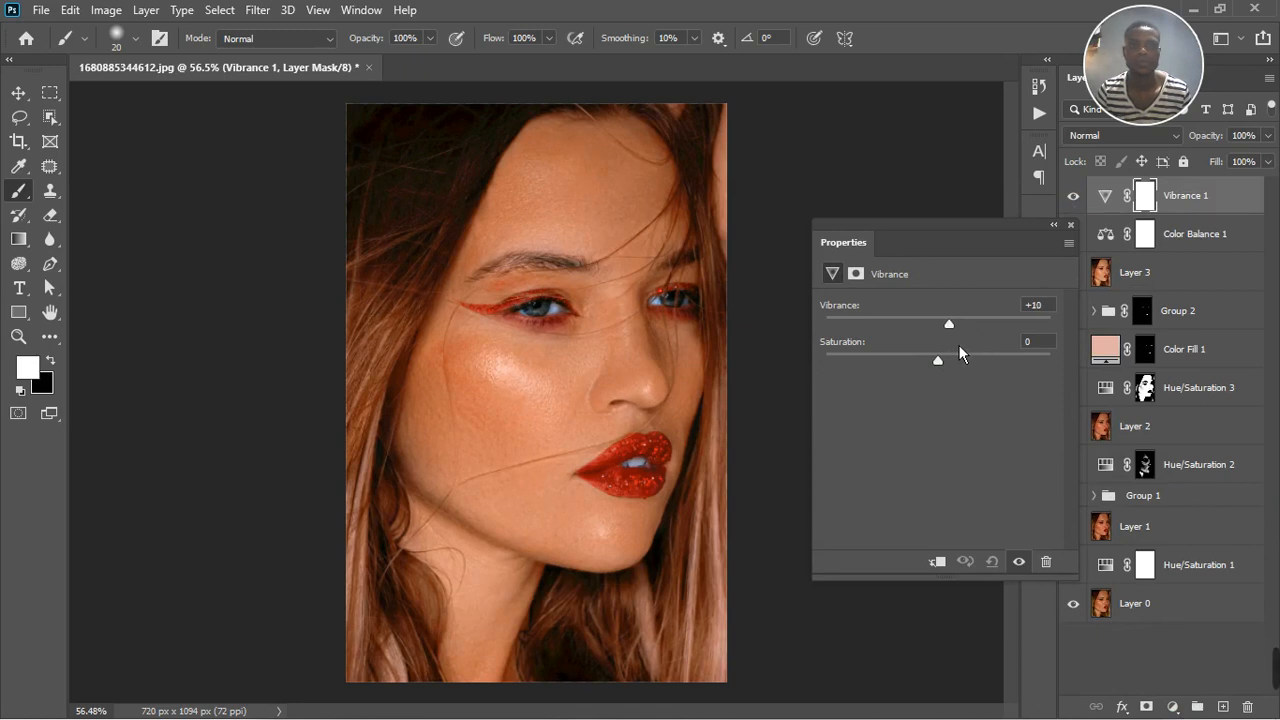
mouse_move(959, 345)
mouse_down()
mouse_move(940, 349)
mouse_move(955, 348)
mouse_up()
click(1071, 224)
click(1267, 135)
drag(1268, 157, 1214, 161)
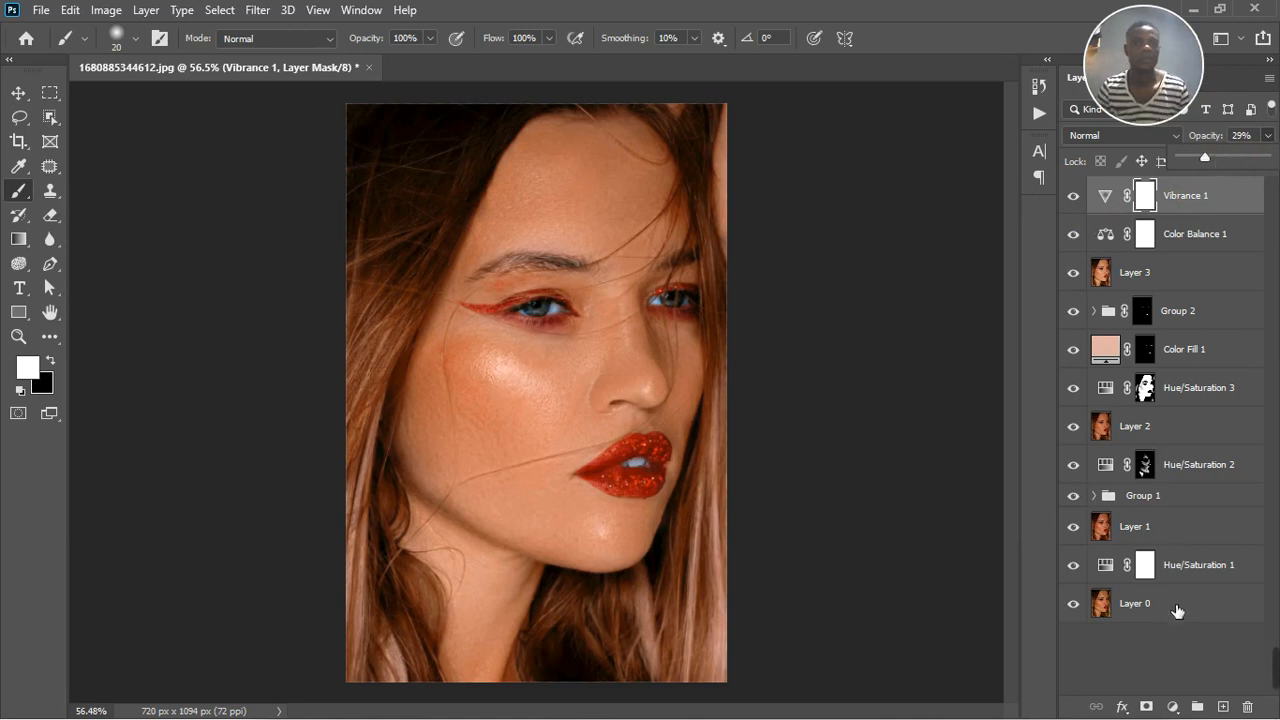
Stamp all visible layers into a new merged layer at the top of the layer stack
click(1188, 543)
click(1204, 652)
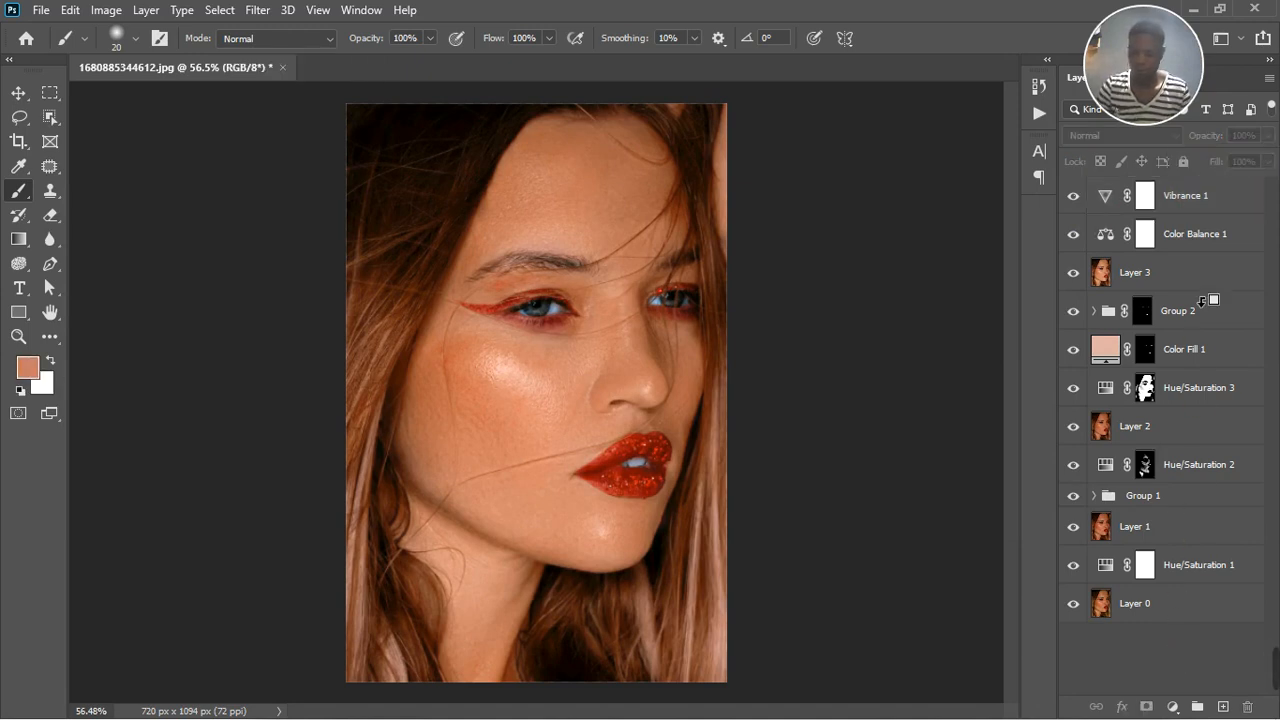
key(ctrl+shift+alt+e)
Group all layers from Vibrance 1 down to Hue/Saturation 1, leaving out the merged top layer and Layer 0
click(1218, 240)
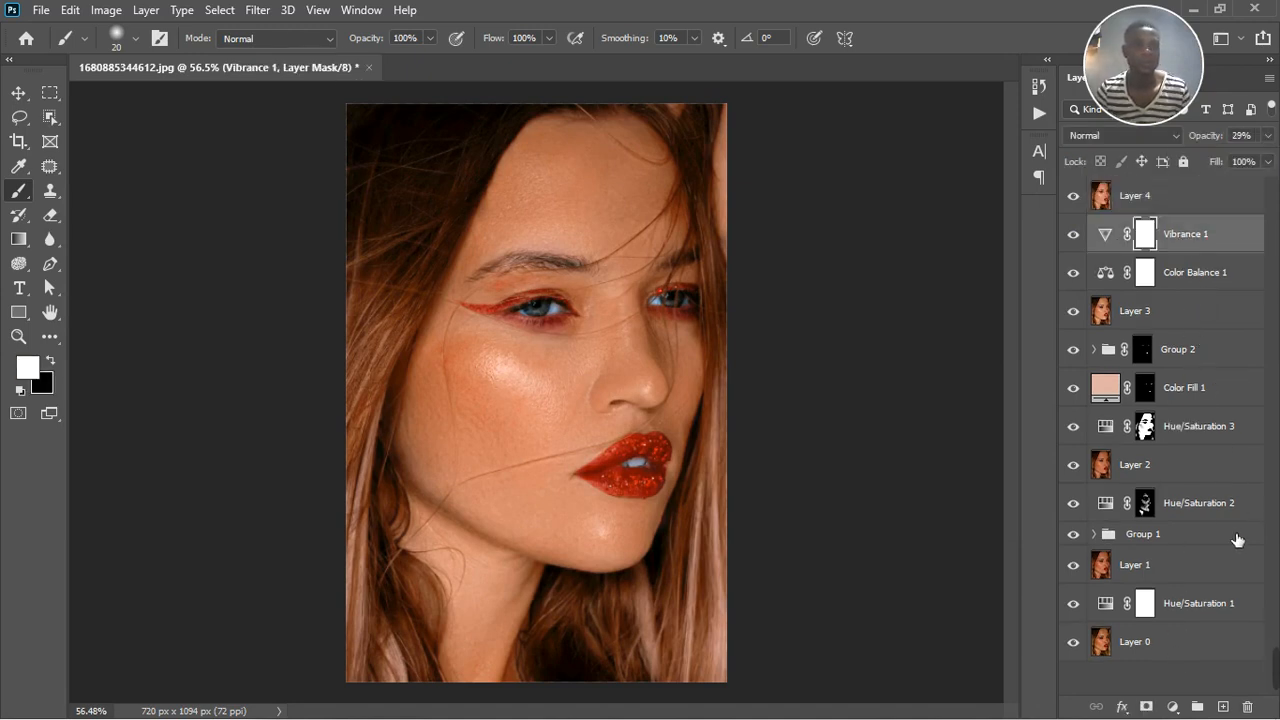
shift+click(1228, 615)
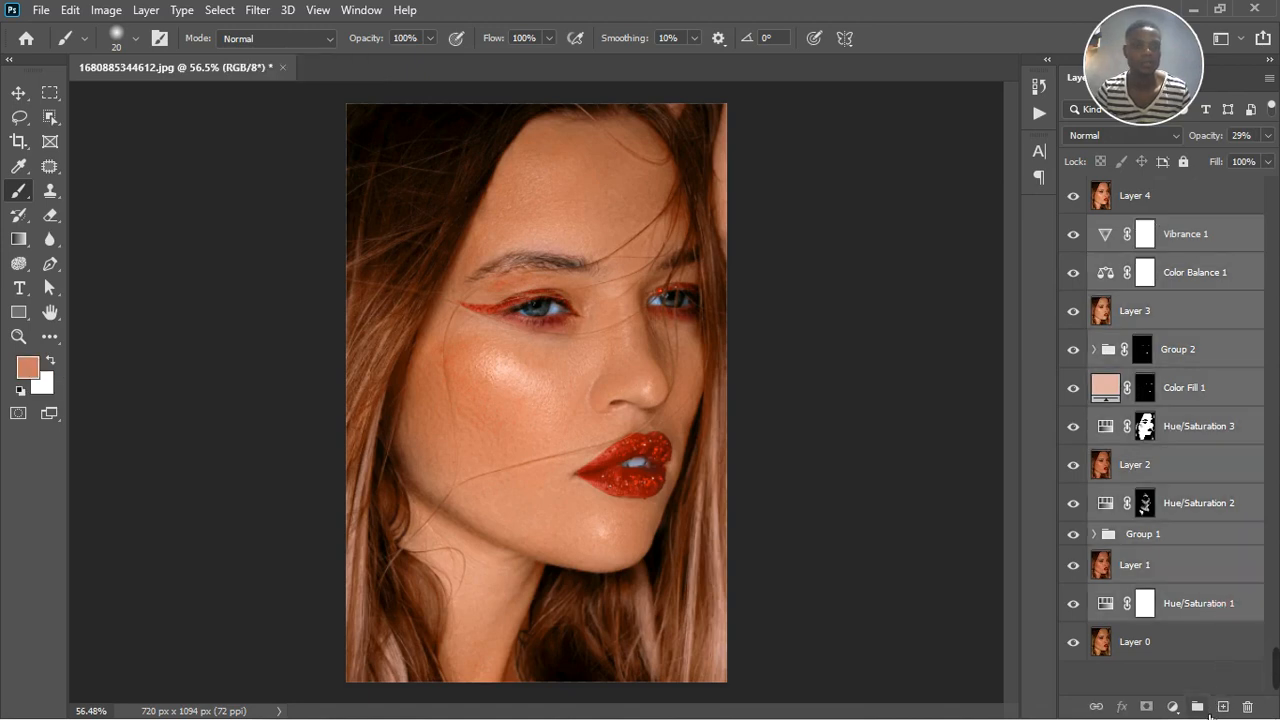
key(ctrl+g)
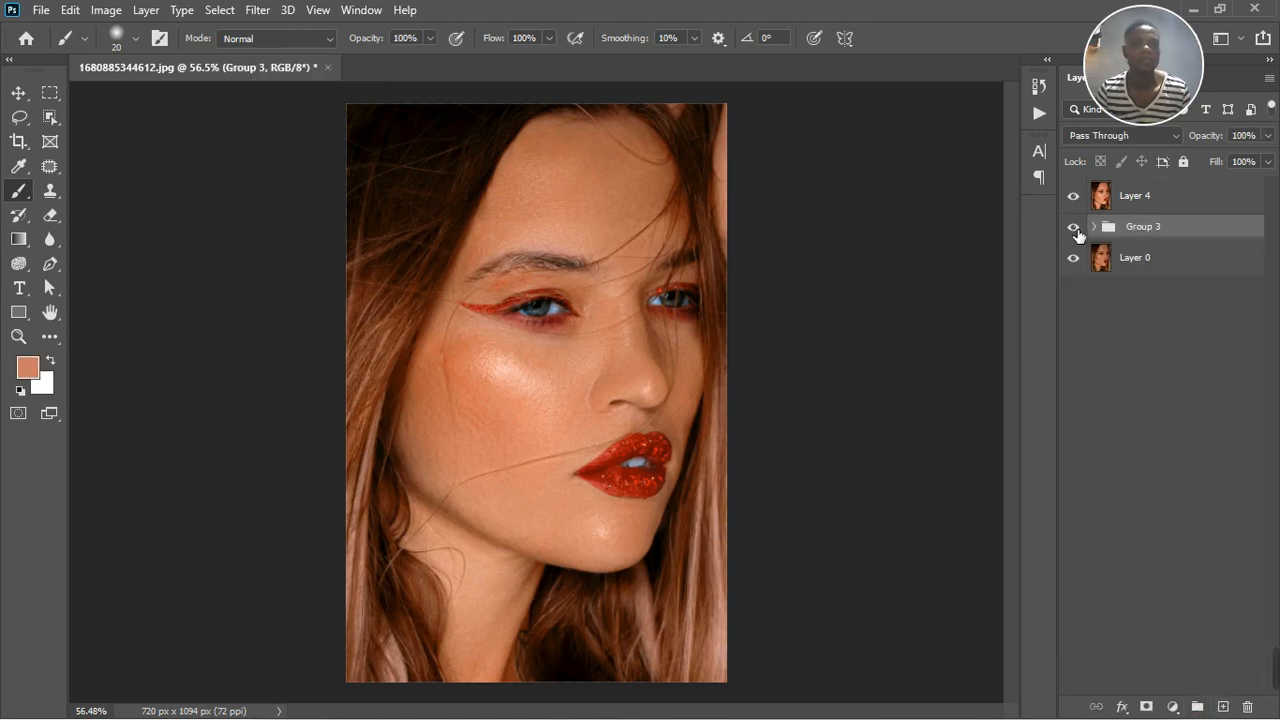
Hide the new group and toggle the merged layer's visibility to compare the retouched portrait with the original, including the face up close
click(1073, 226)
click(1074, 197)
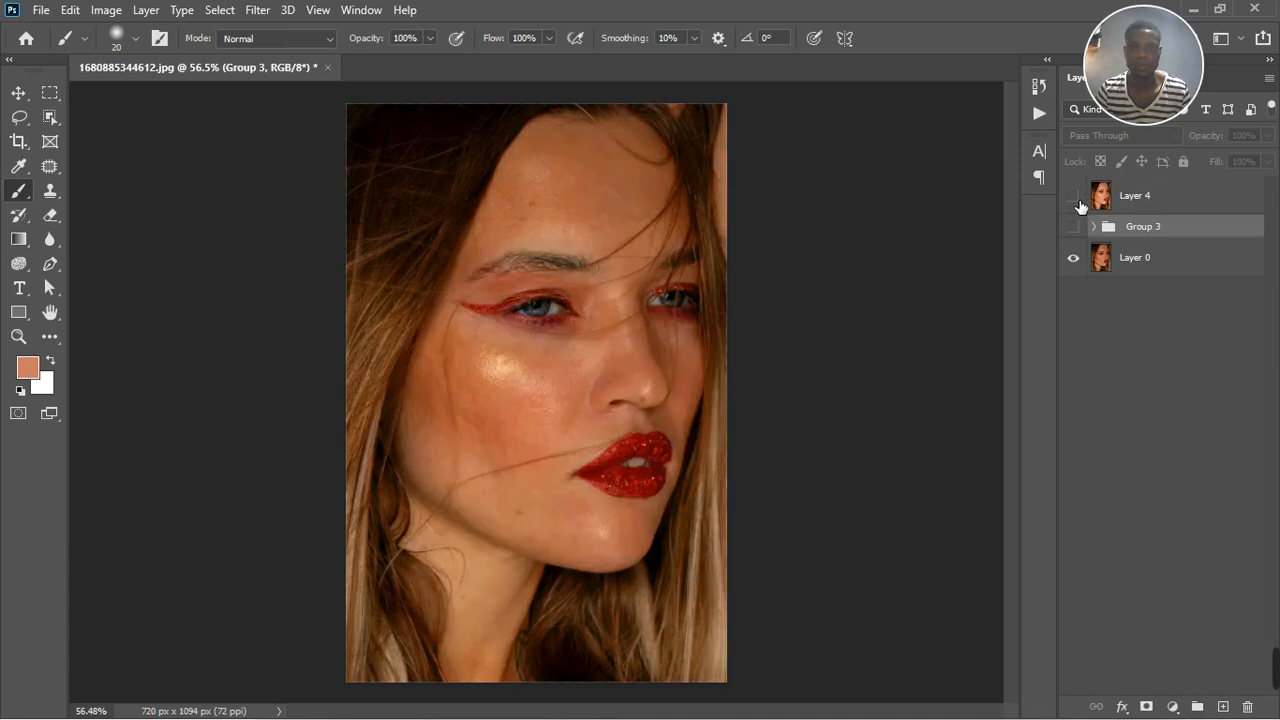
click(1078, 200)
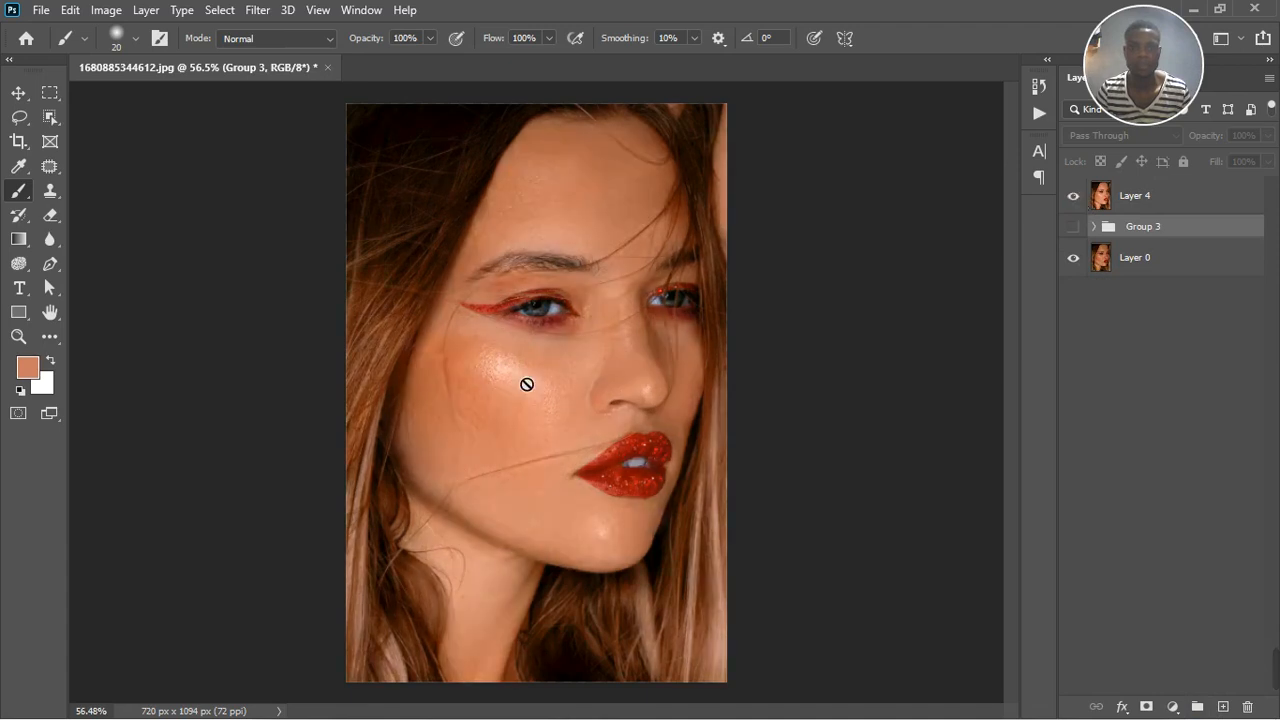
scroll(548, 368, up, 1)
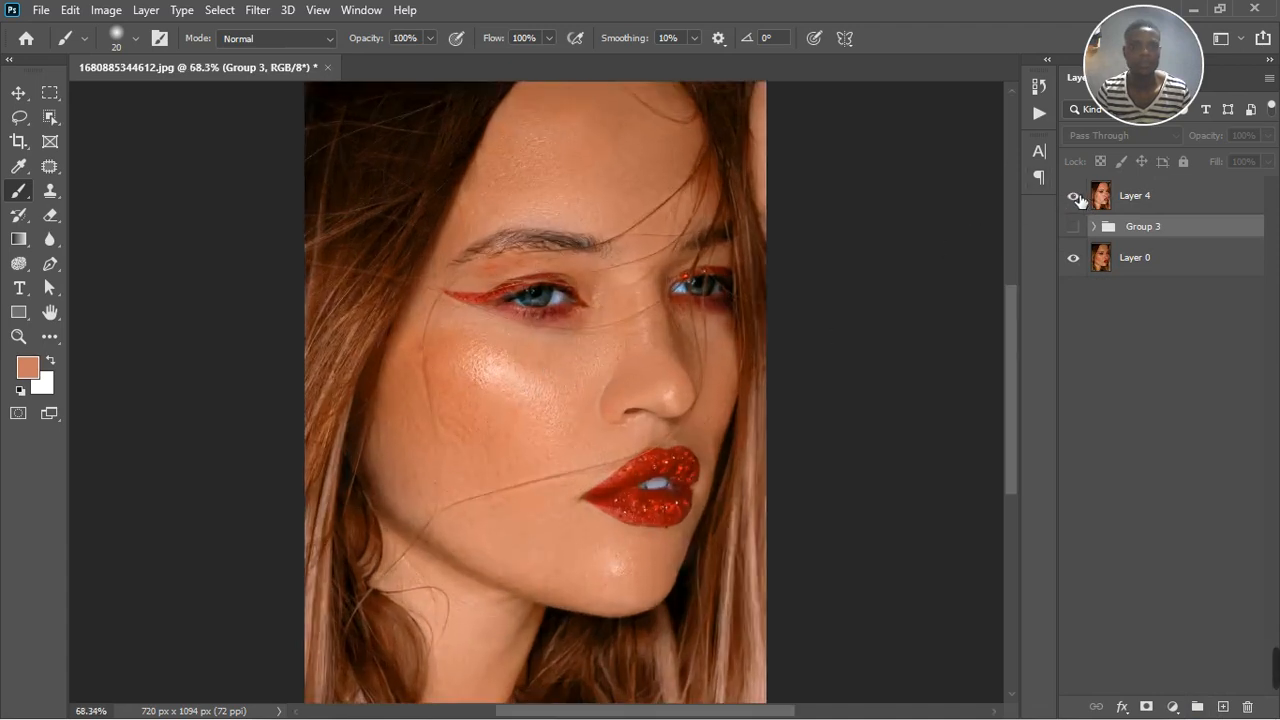
click(1075, 197)
click(1078, 199)
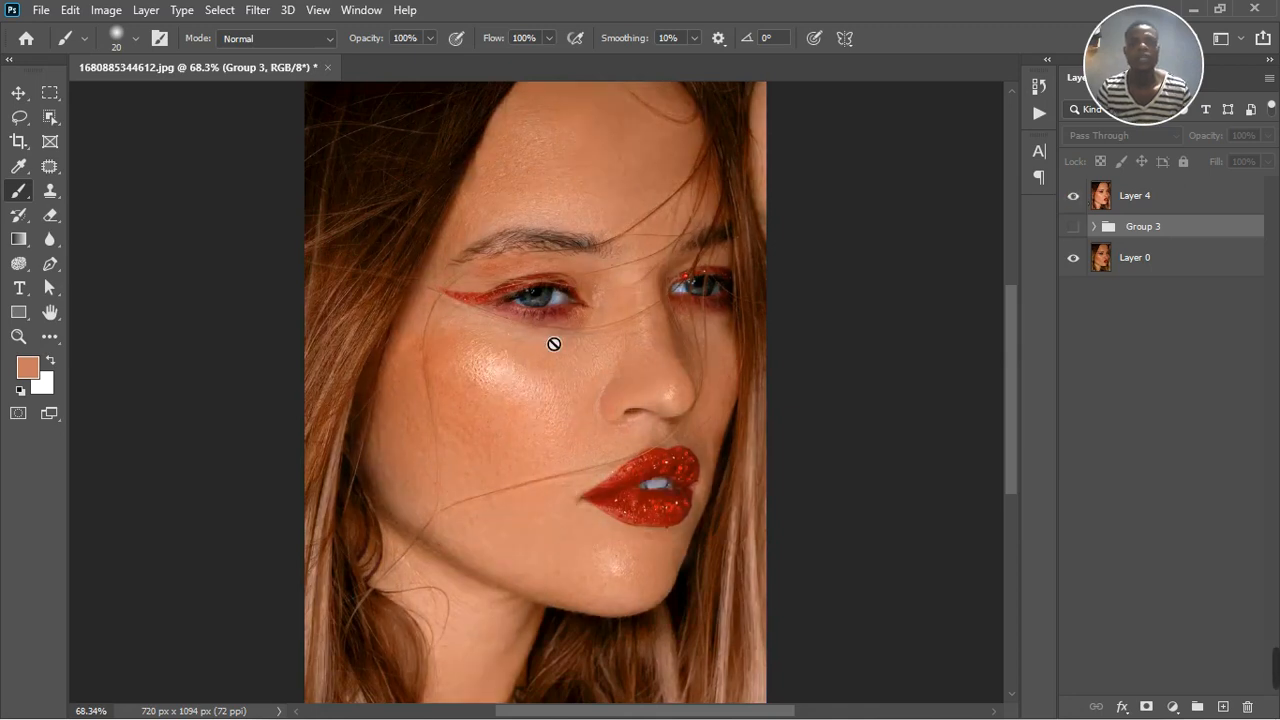
scroll(552, 344, down, 2)
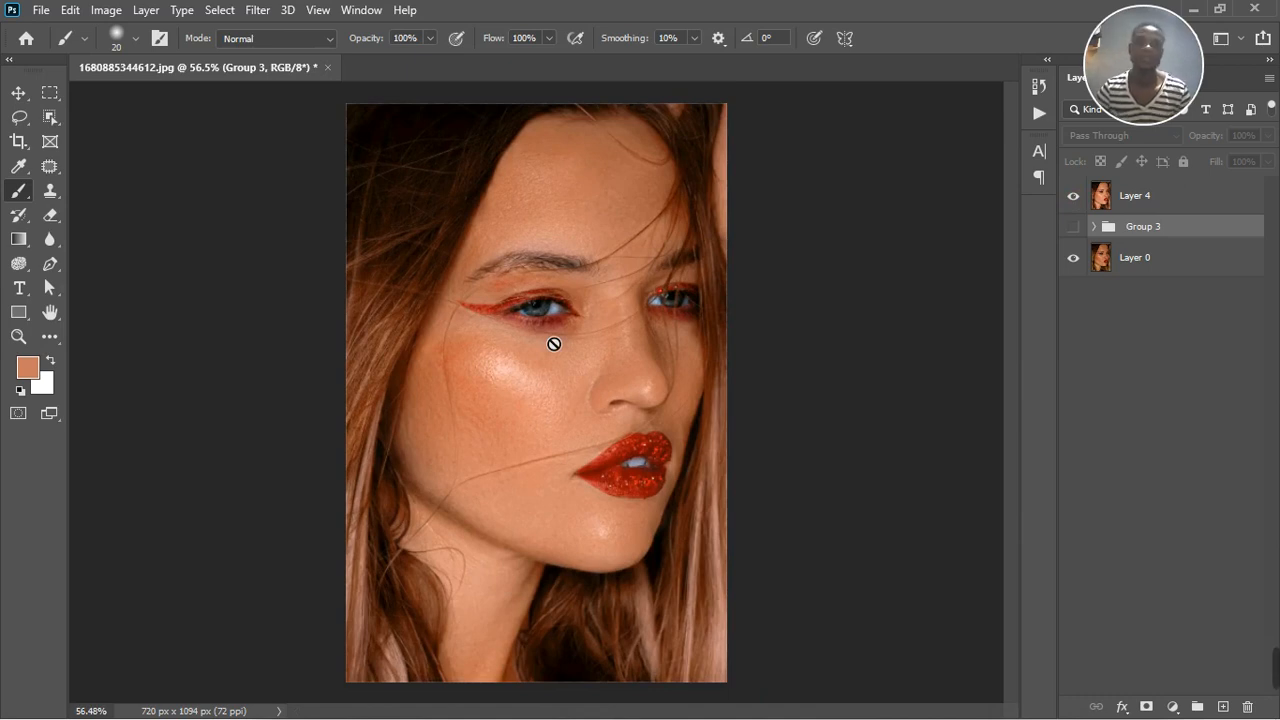
scroll(568, 390, up, 2)
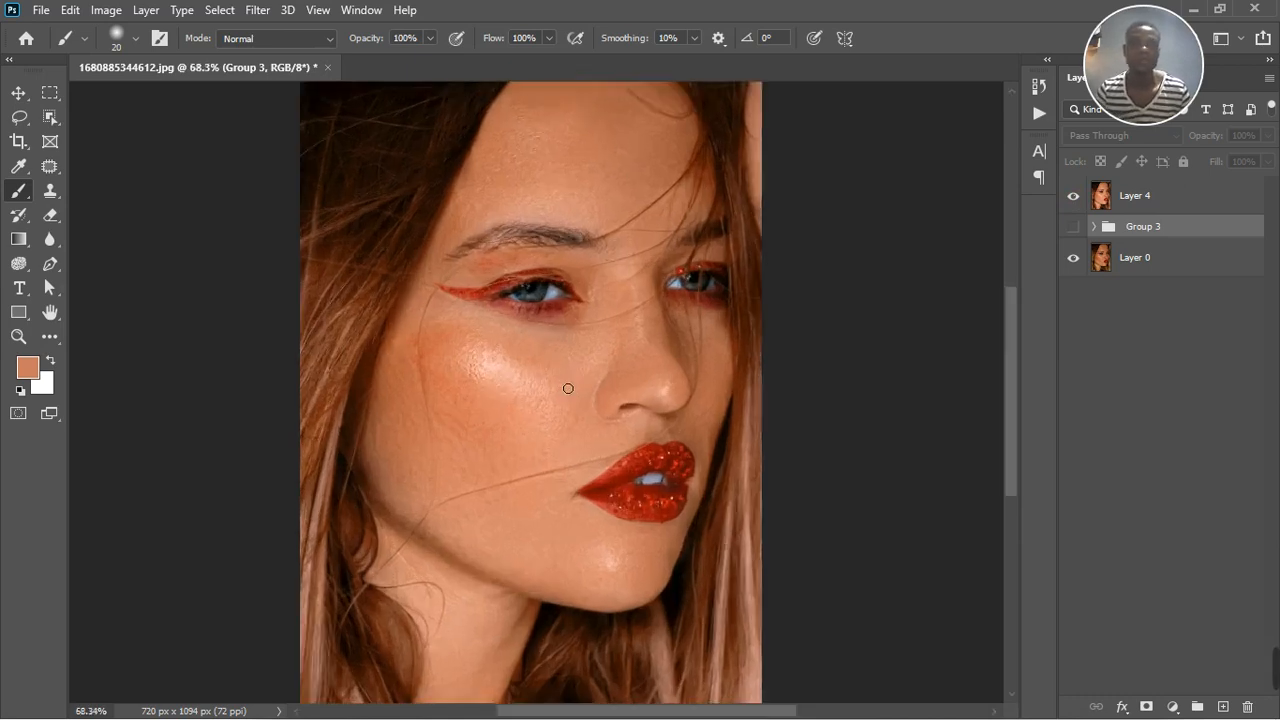